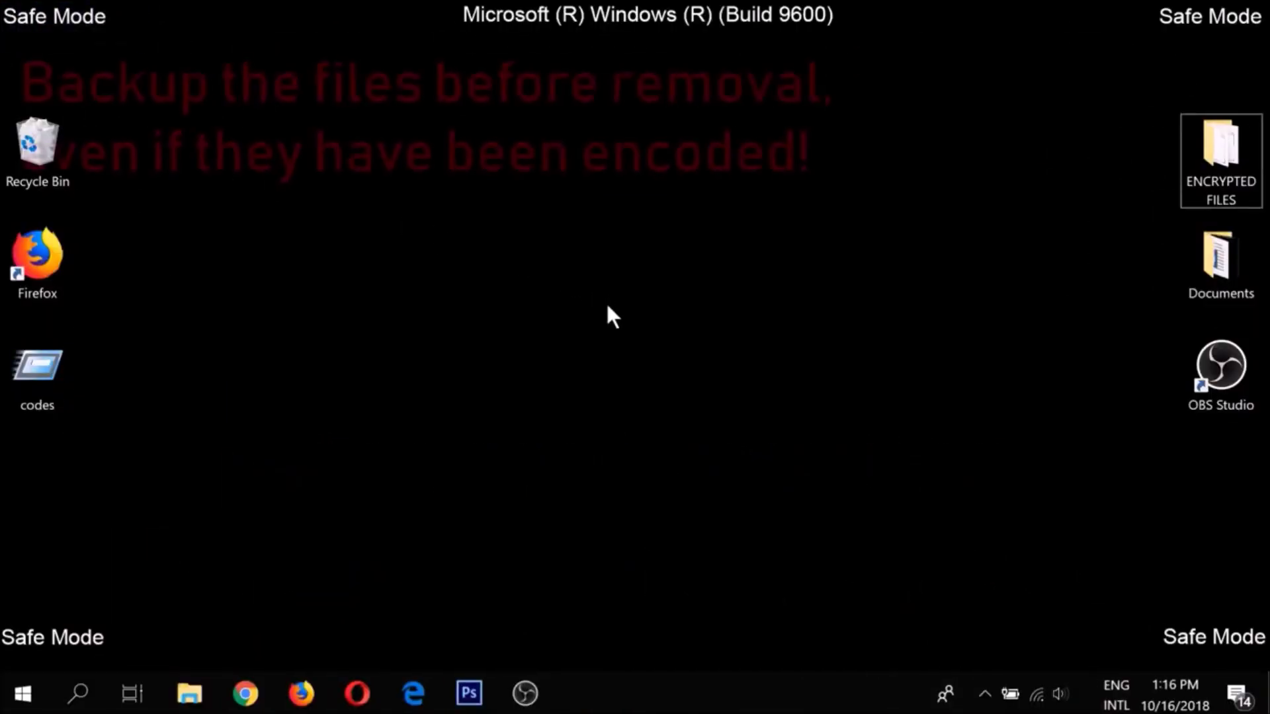
- Back up the ENCRYPTED FILES desktop folder by copying it to FLASH DRIVE (G:)
right_click(1221, 195)
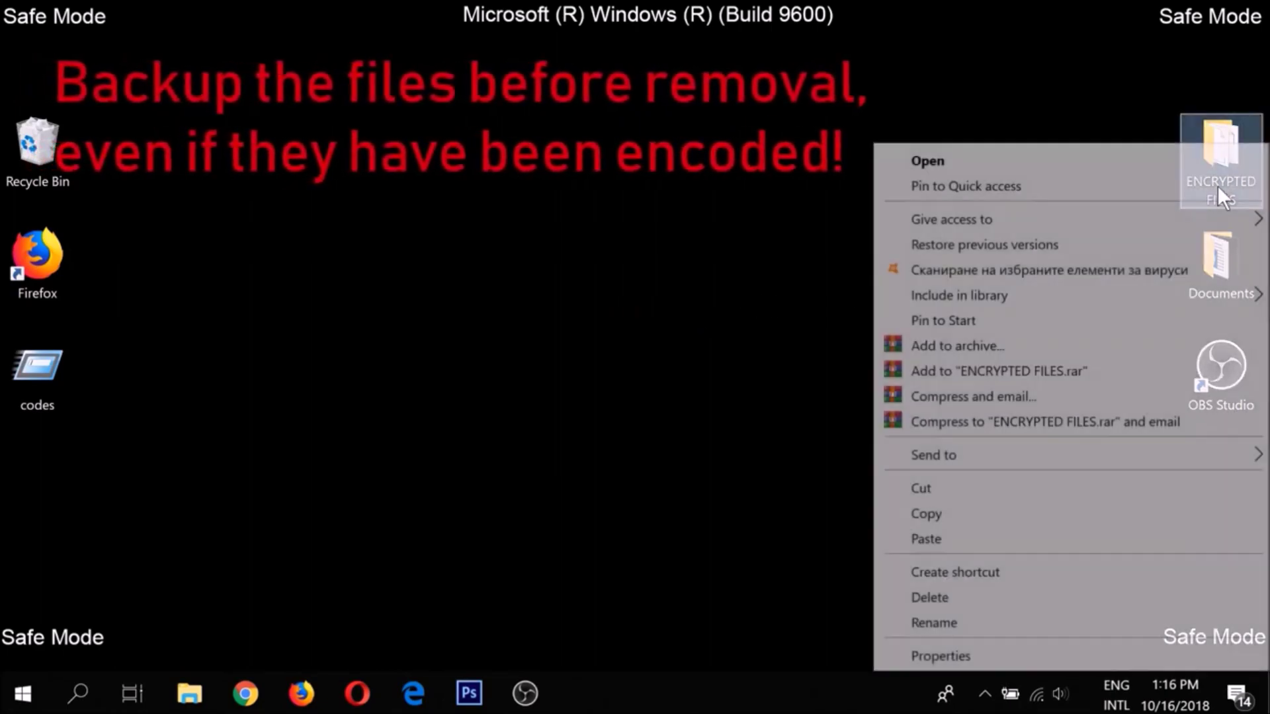
left_click(1024, 509)
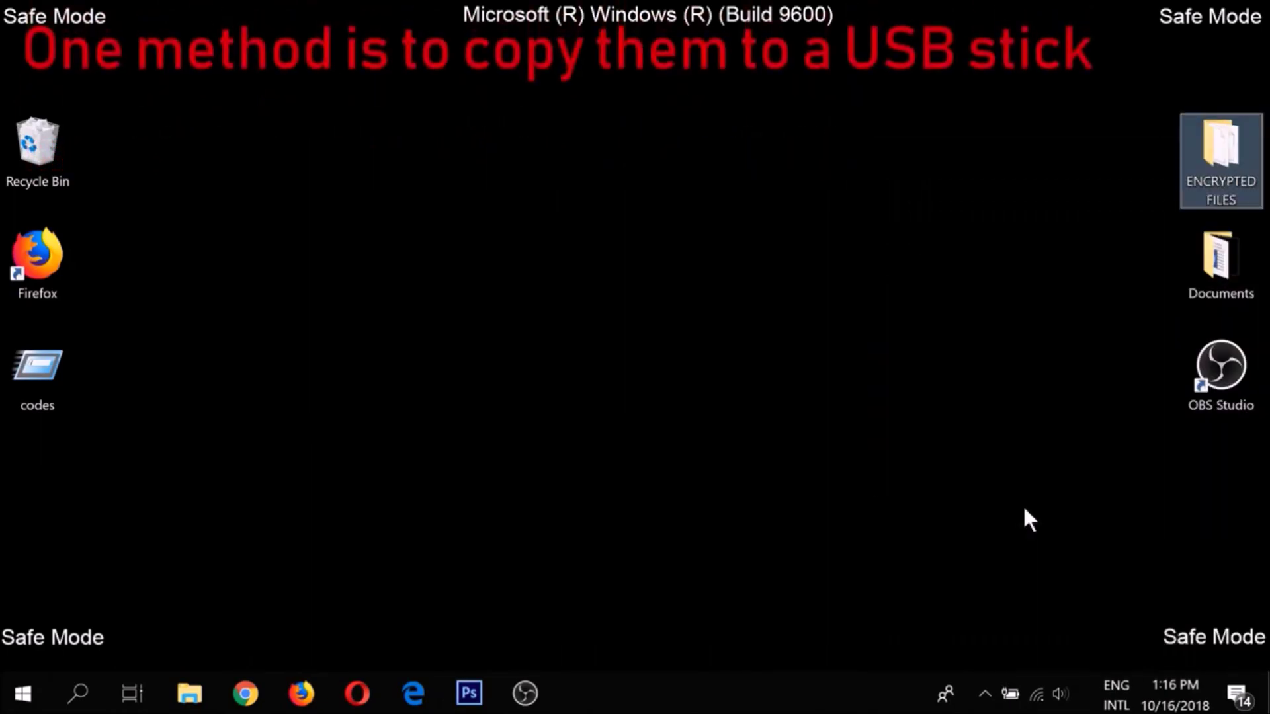
left_click(88, 676)
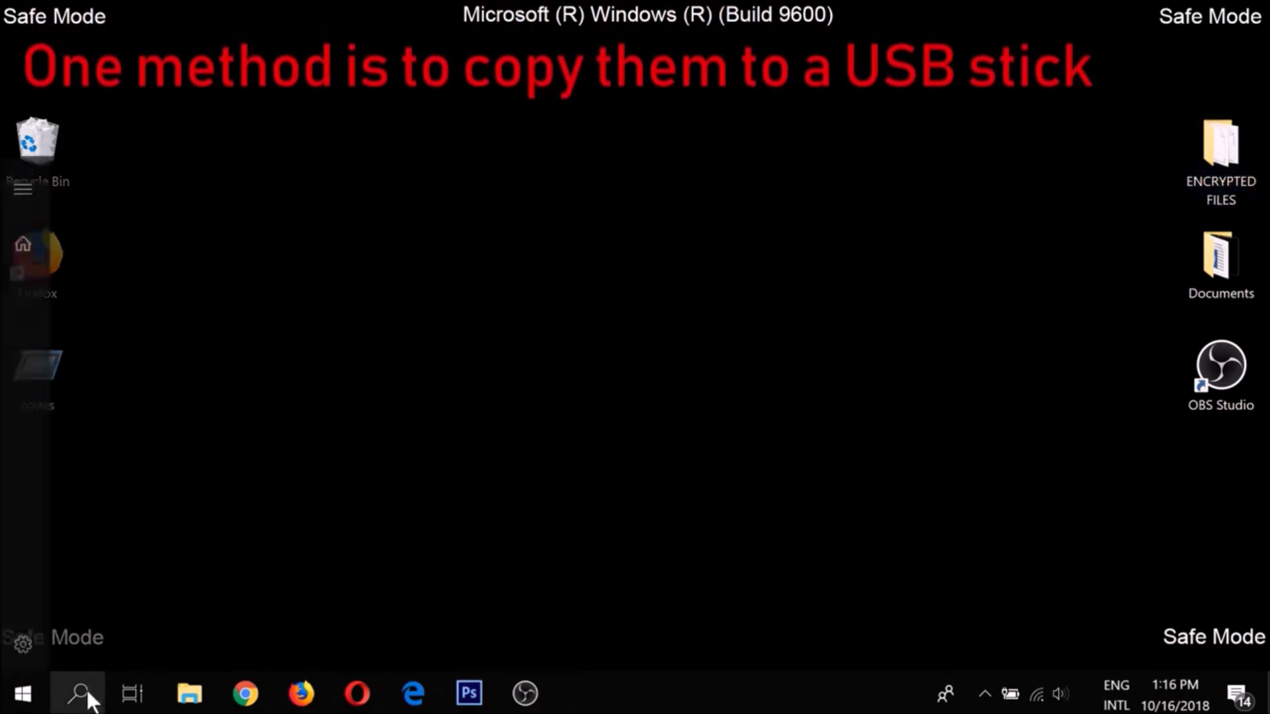
type("Thi")
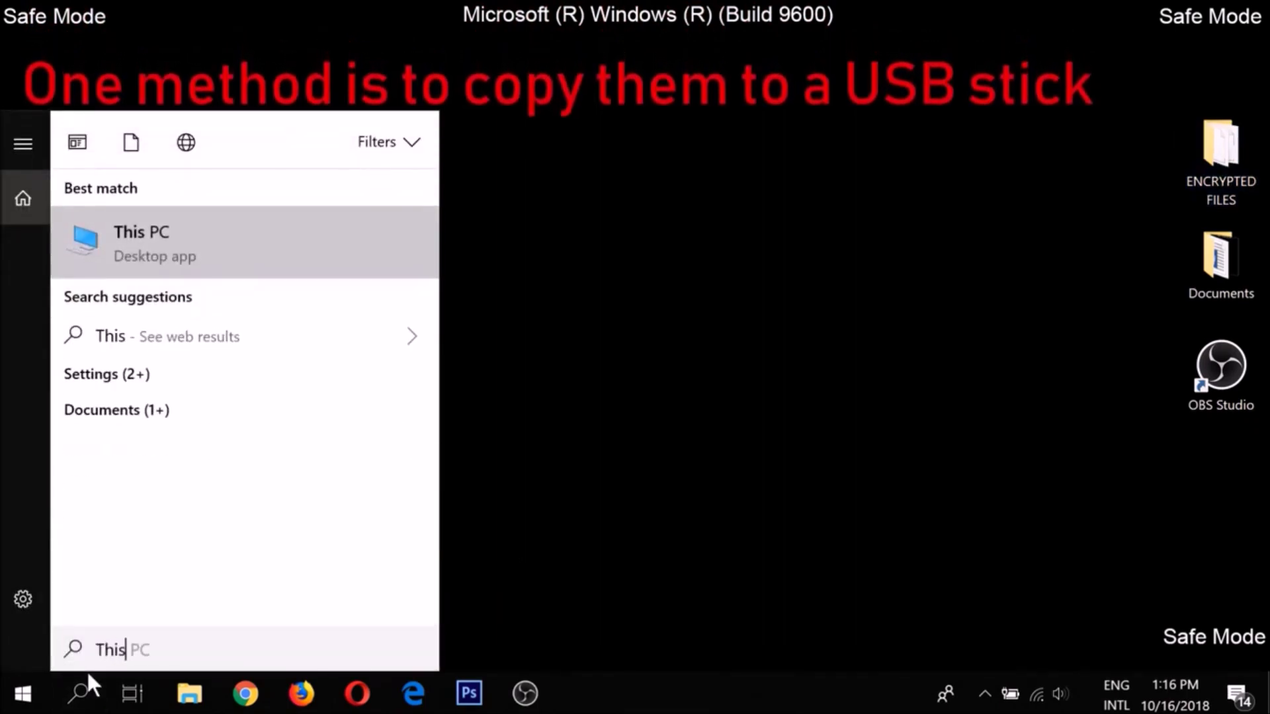
type("s")
left_click(253, 254)
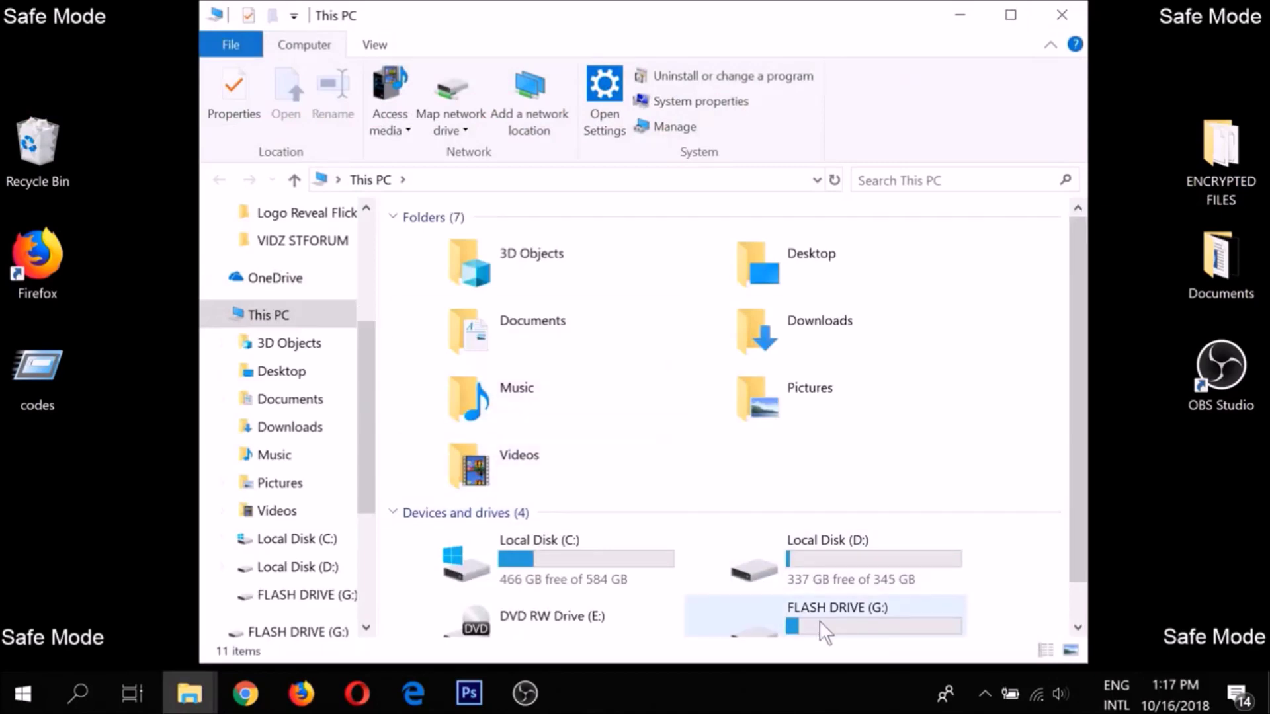
left_click(820, 623)
right_click(819, 620)
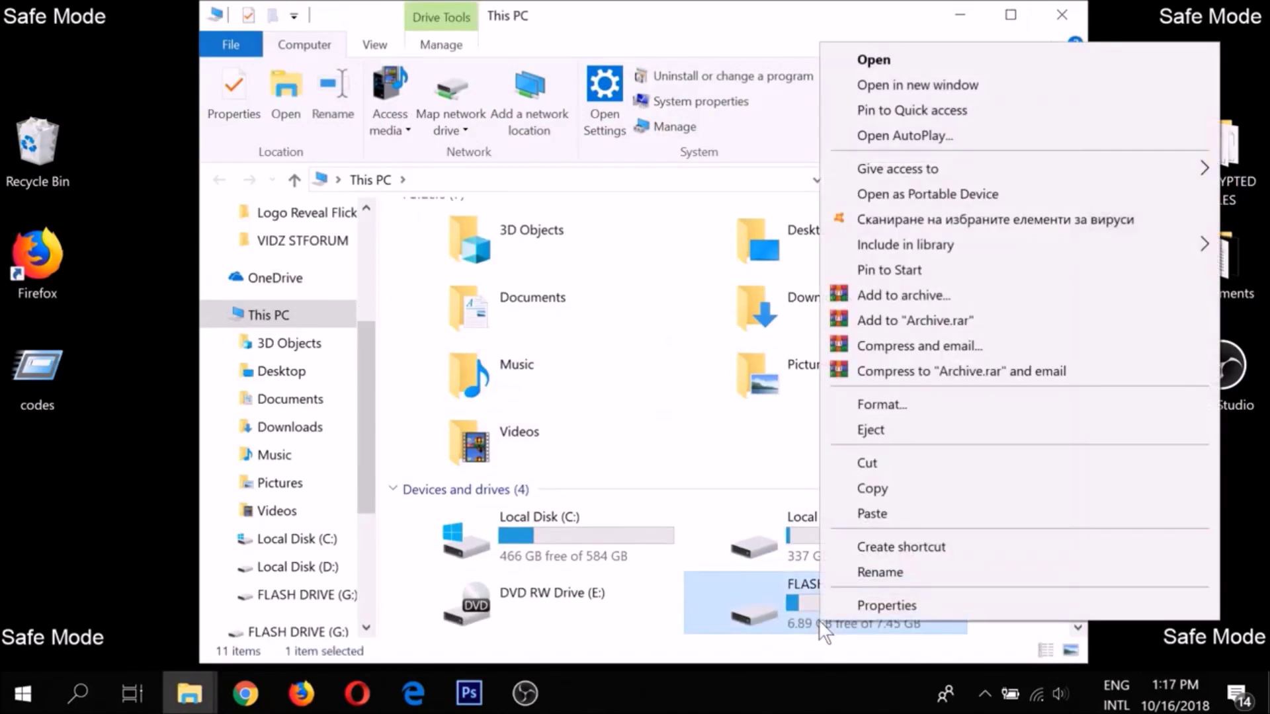
left_click(871, 514)
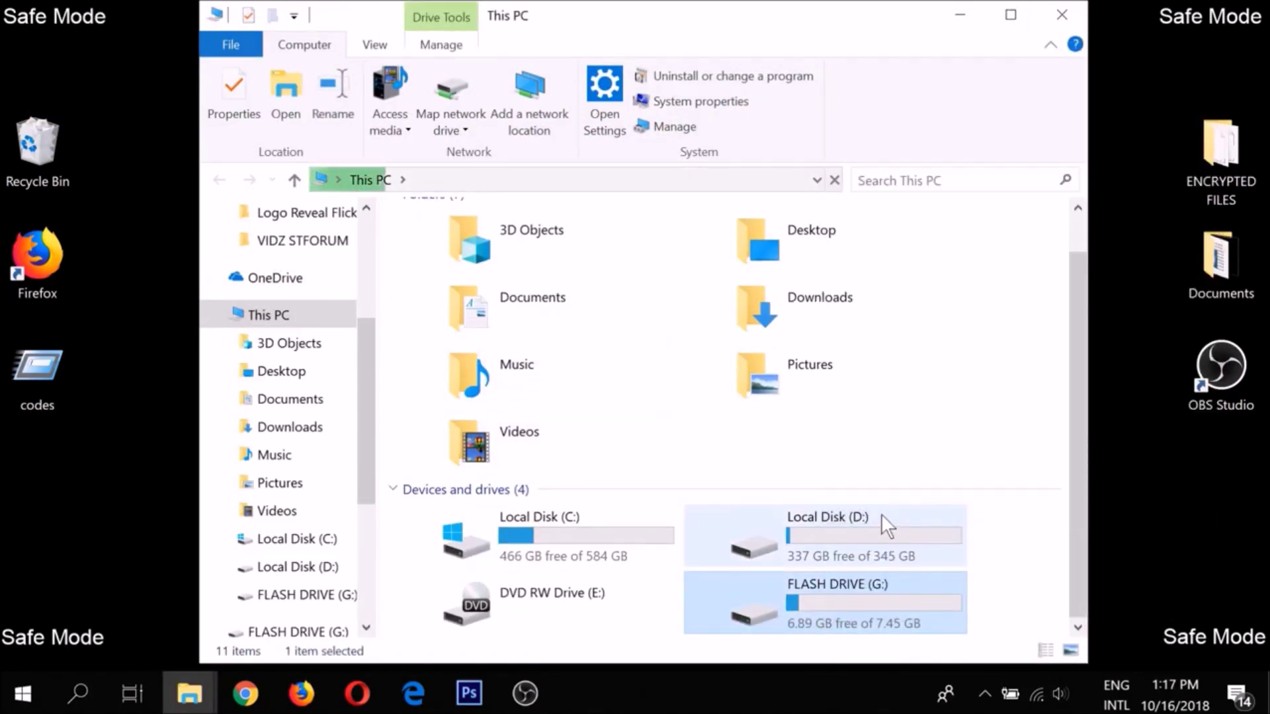
left_click(1082, 16)
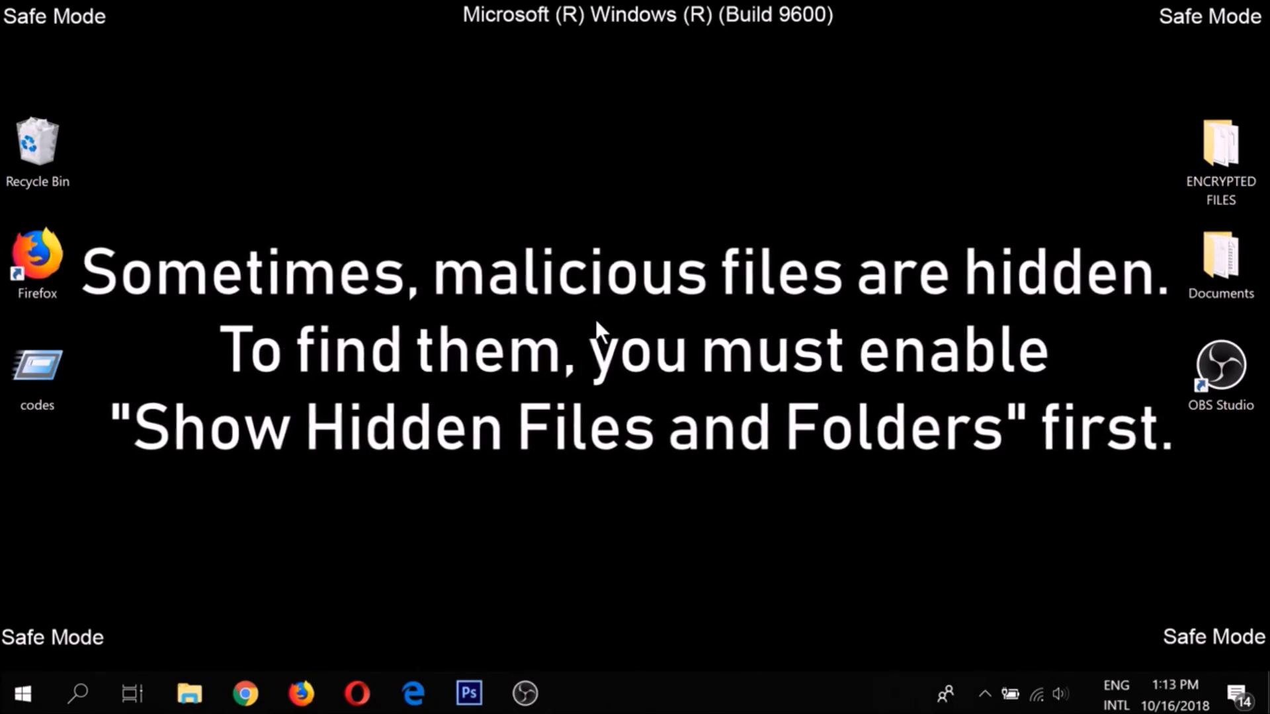
- Set File Explorer Options to show hidden files, folders and drives, and apply the change
left_click(56, 708)
type("Show")
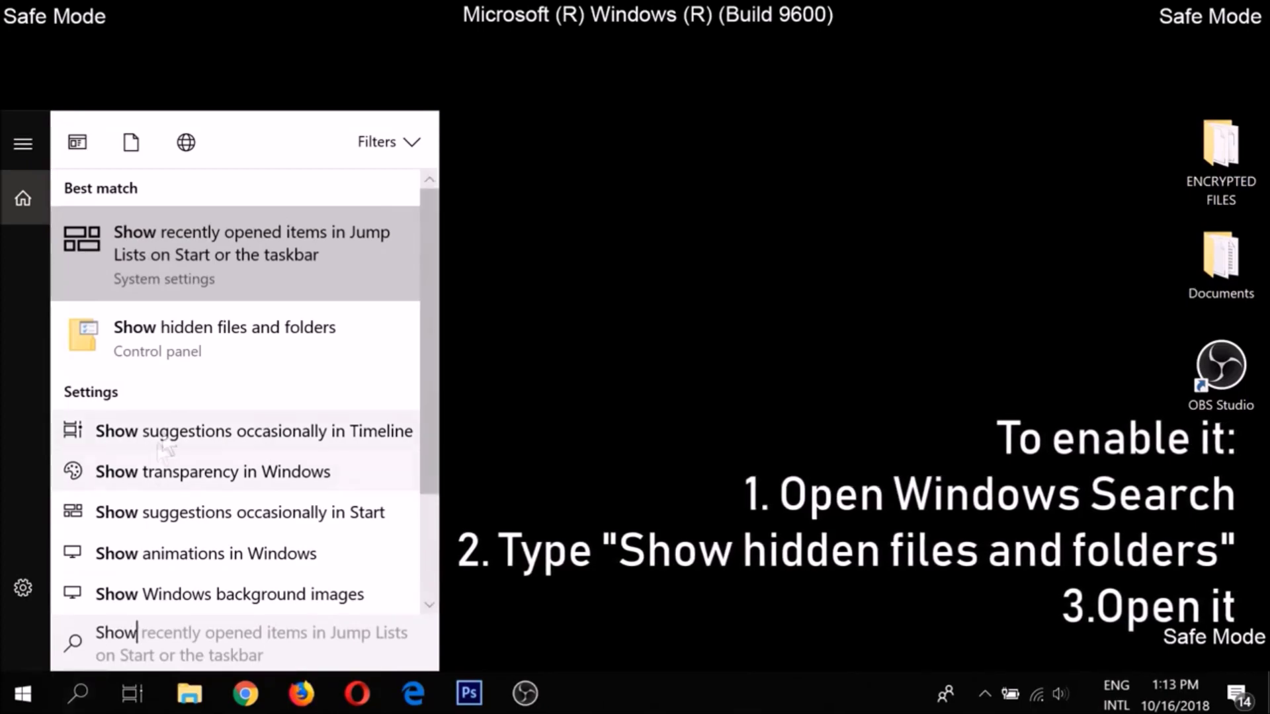
left_click(197, 359)
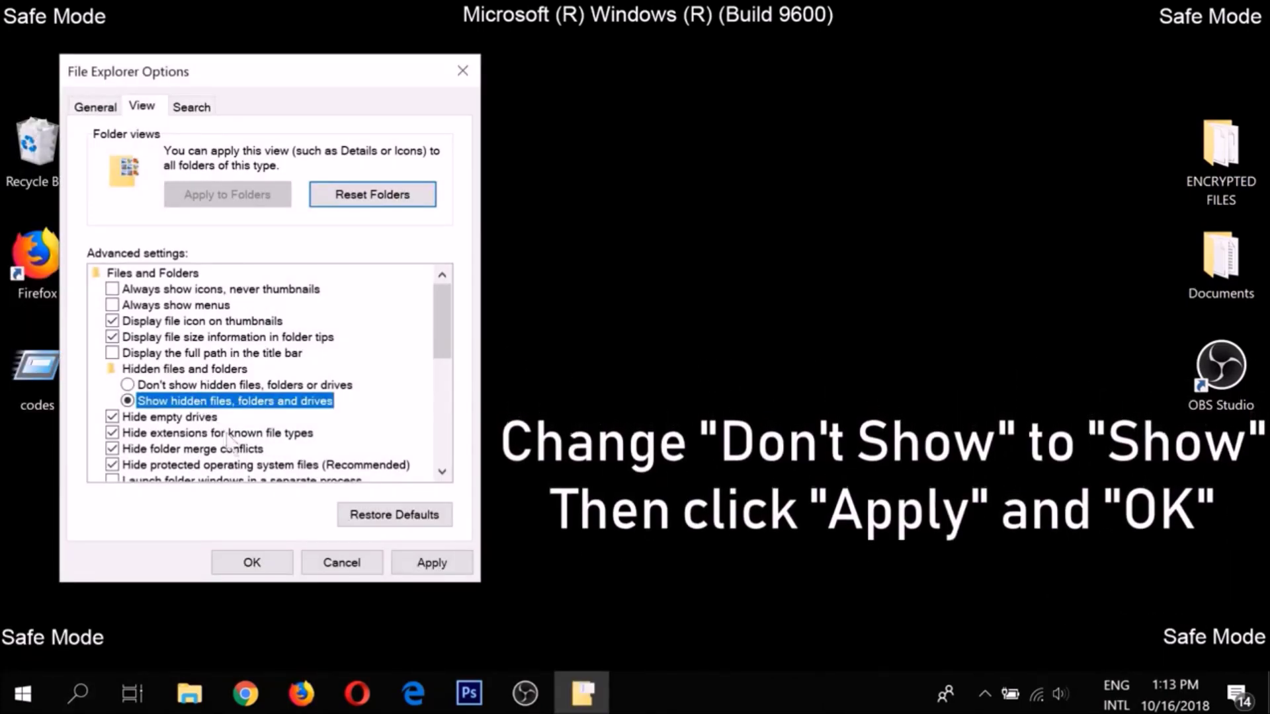
left_click(418, 568)
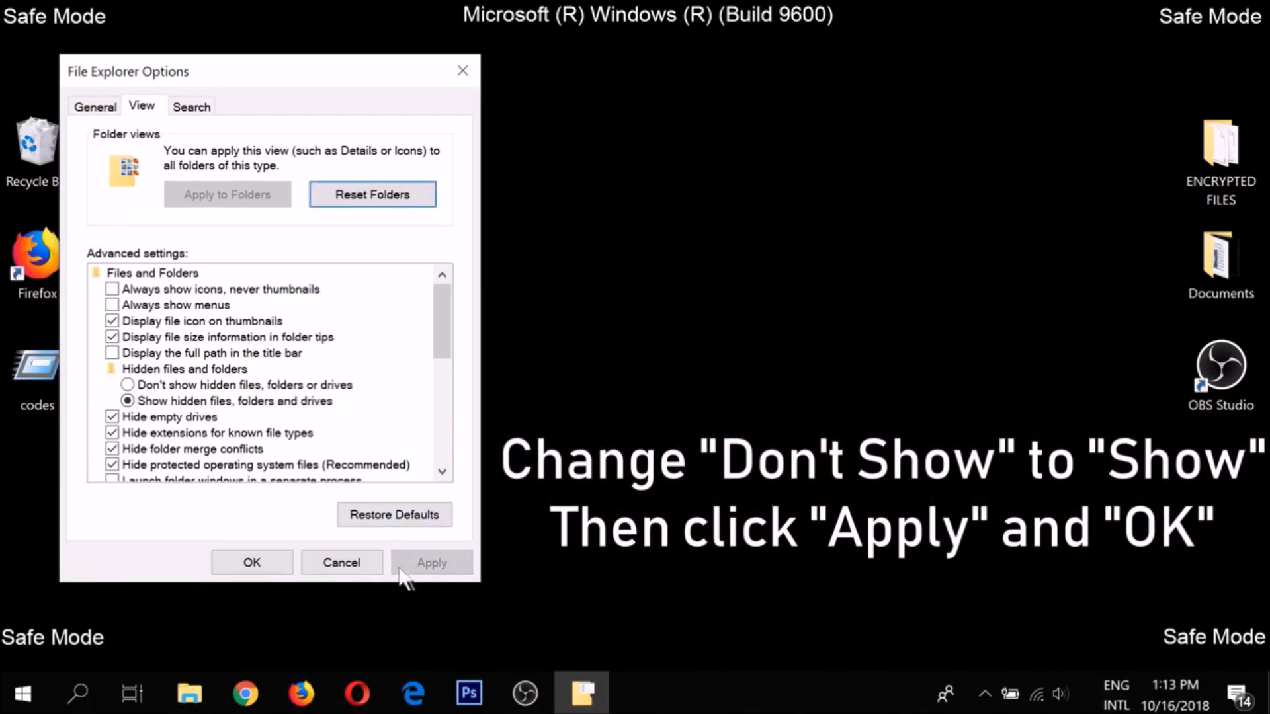
left_click(252, 562)
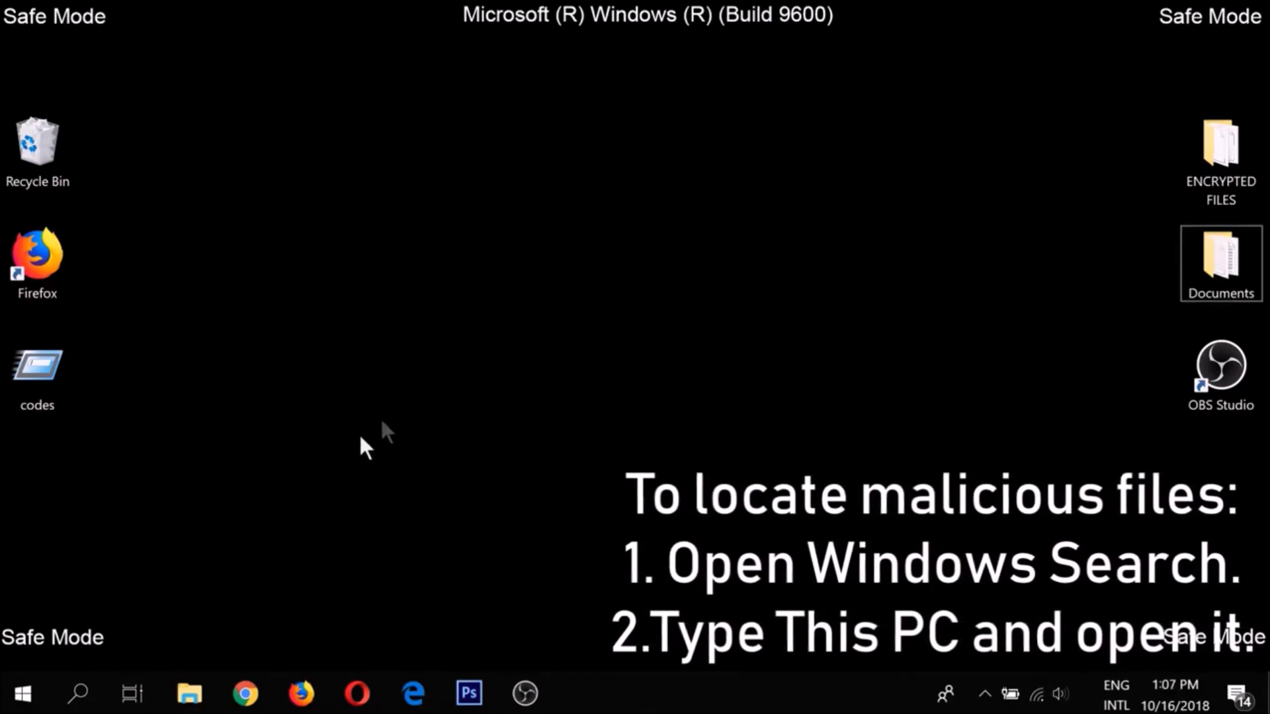
- Search This PC in File Explorer for "fileextension:exe THE VIRUS"
left_click(74, 702)
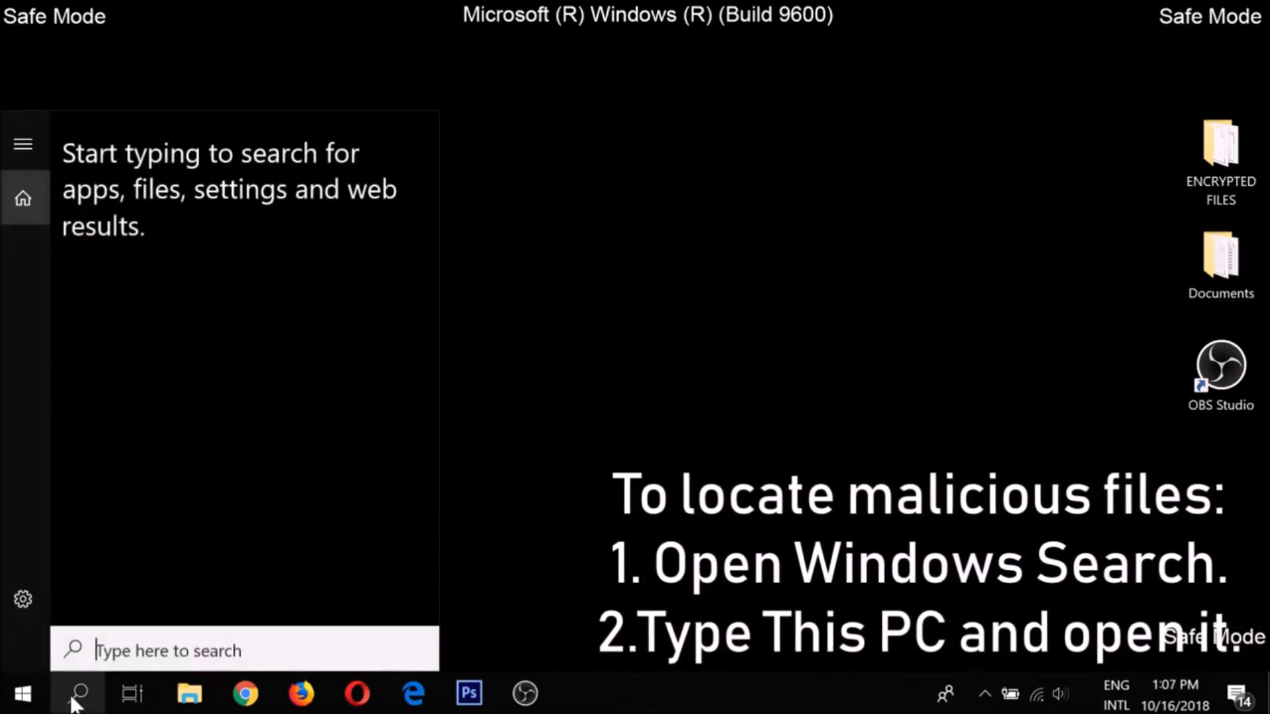
type("This PC")
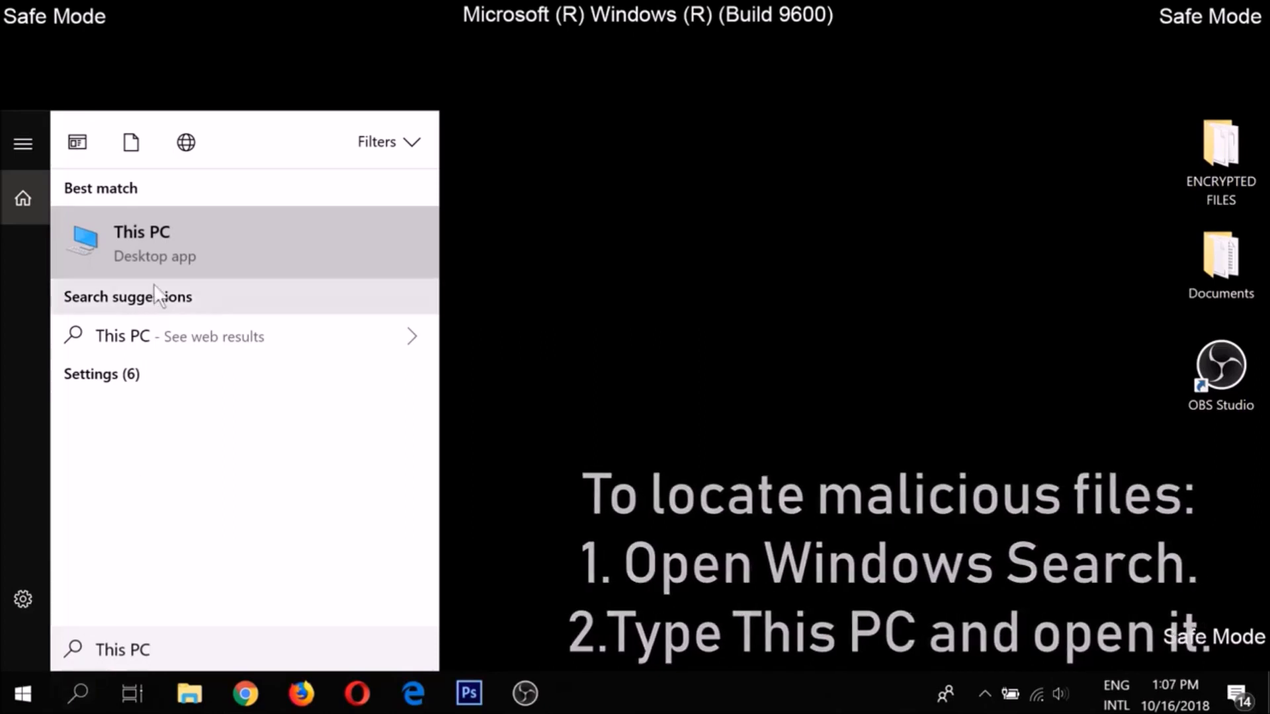
left_click(160, 263)
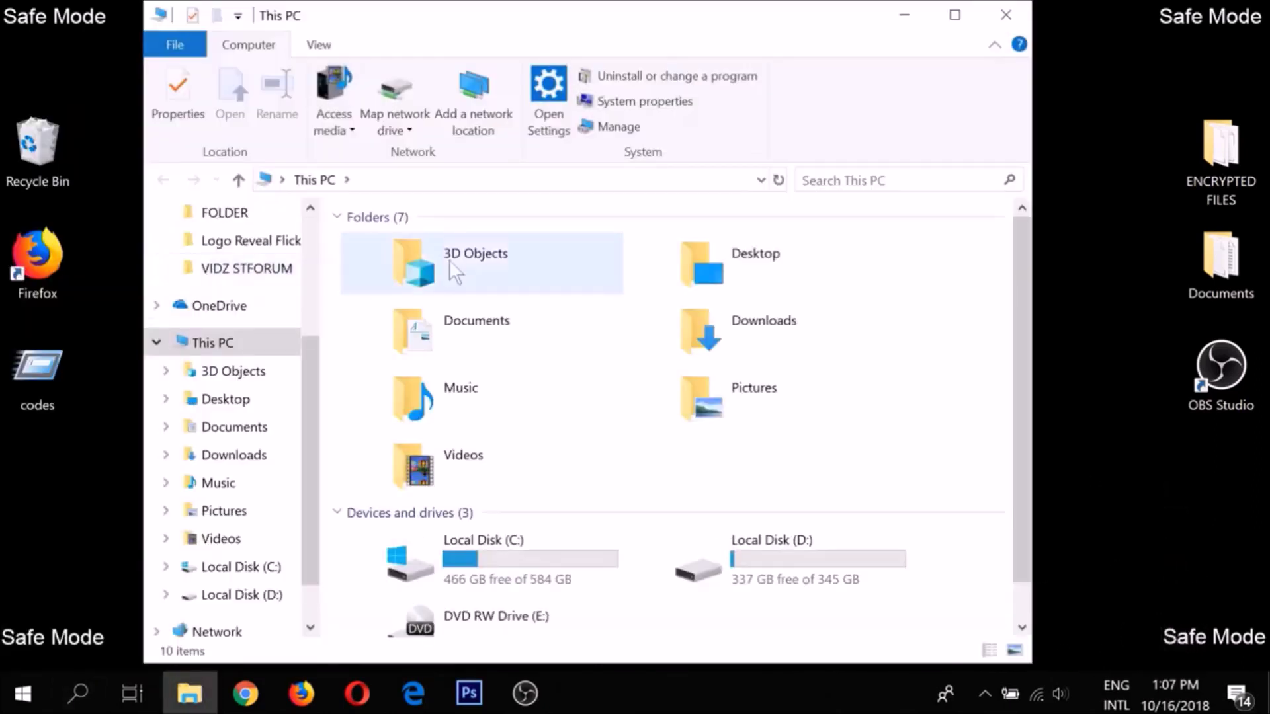
left_click(861, 179)
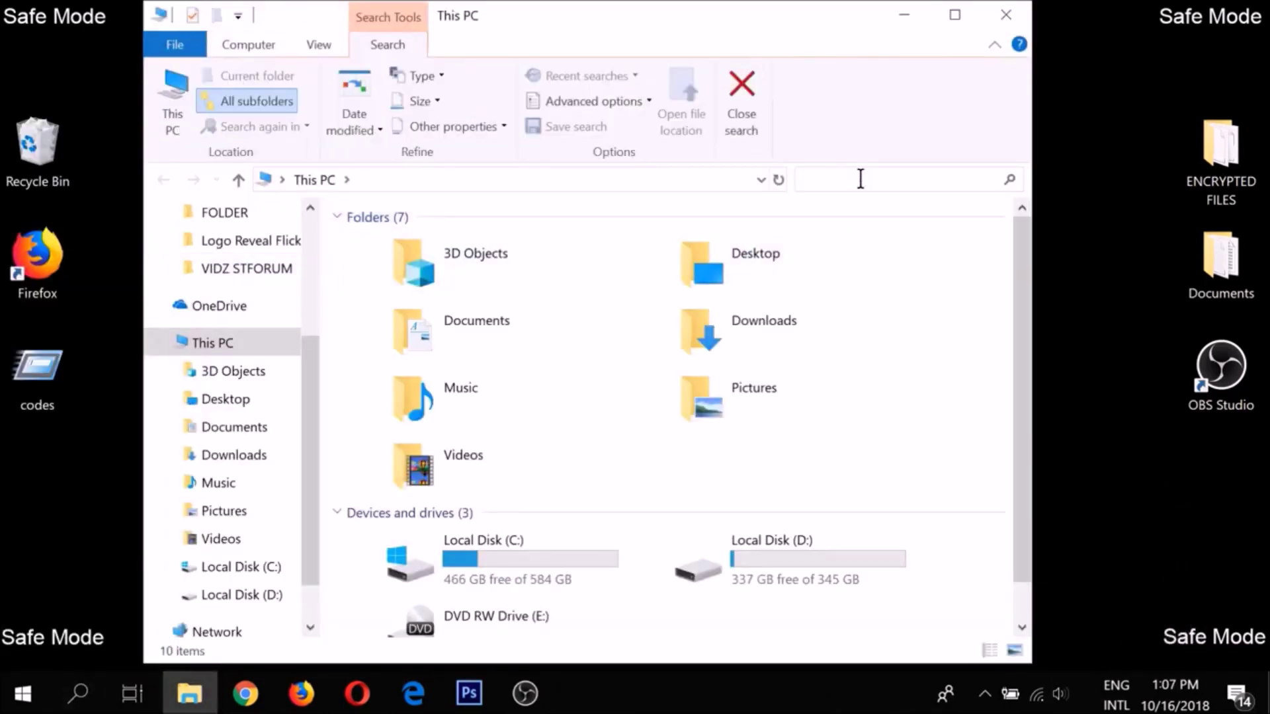
type("fileexten")
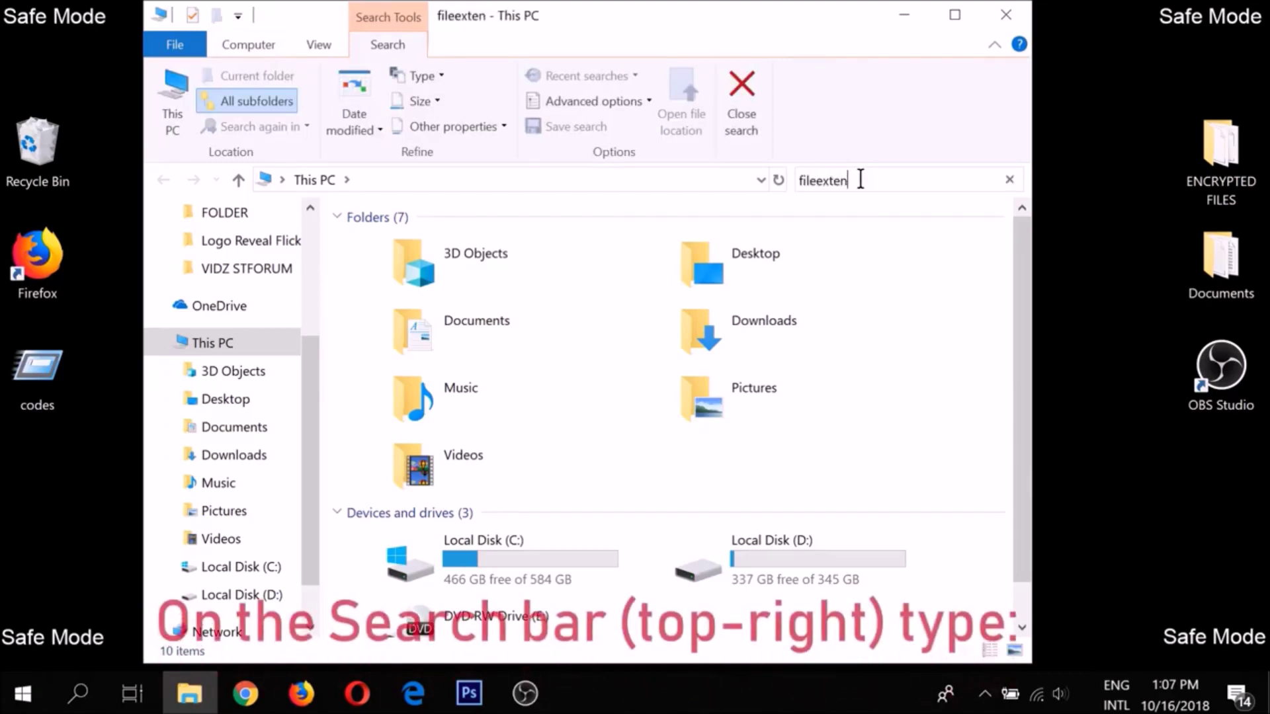
type("sion:exe THE V")
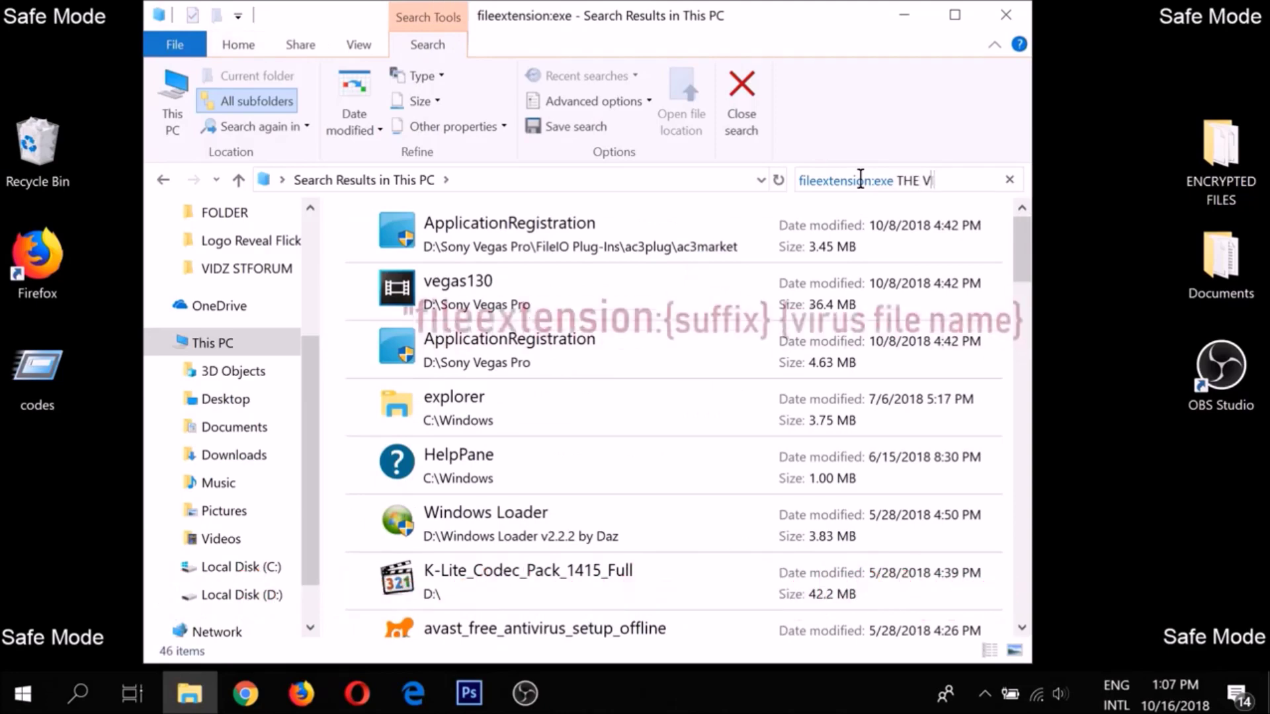
type("IRUS")
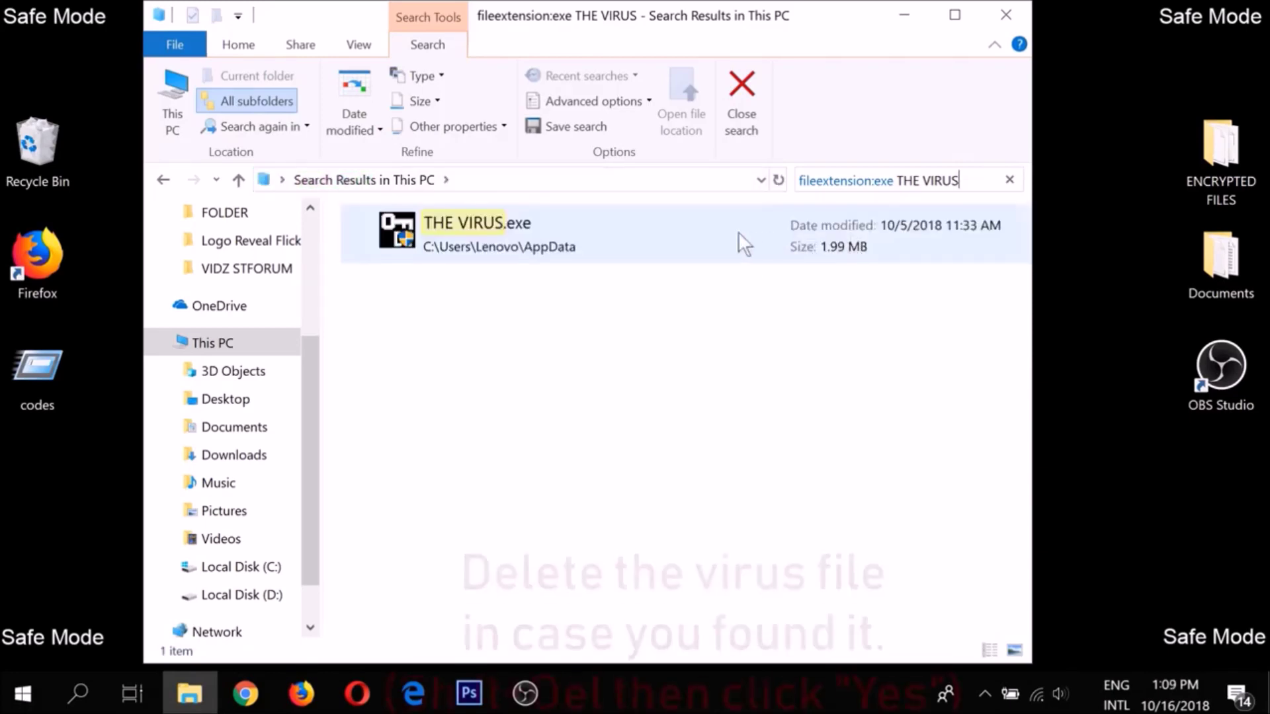
- Permanently delete the file THE VIRUS.exe from the search results and close the File Explorer window
left_click(738, 232)
key("shift+Delete")
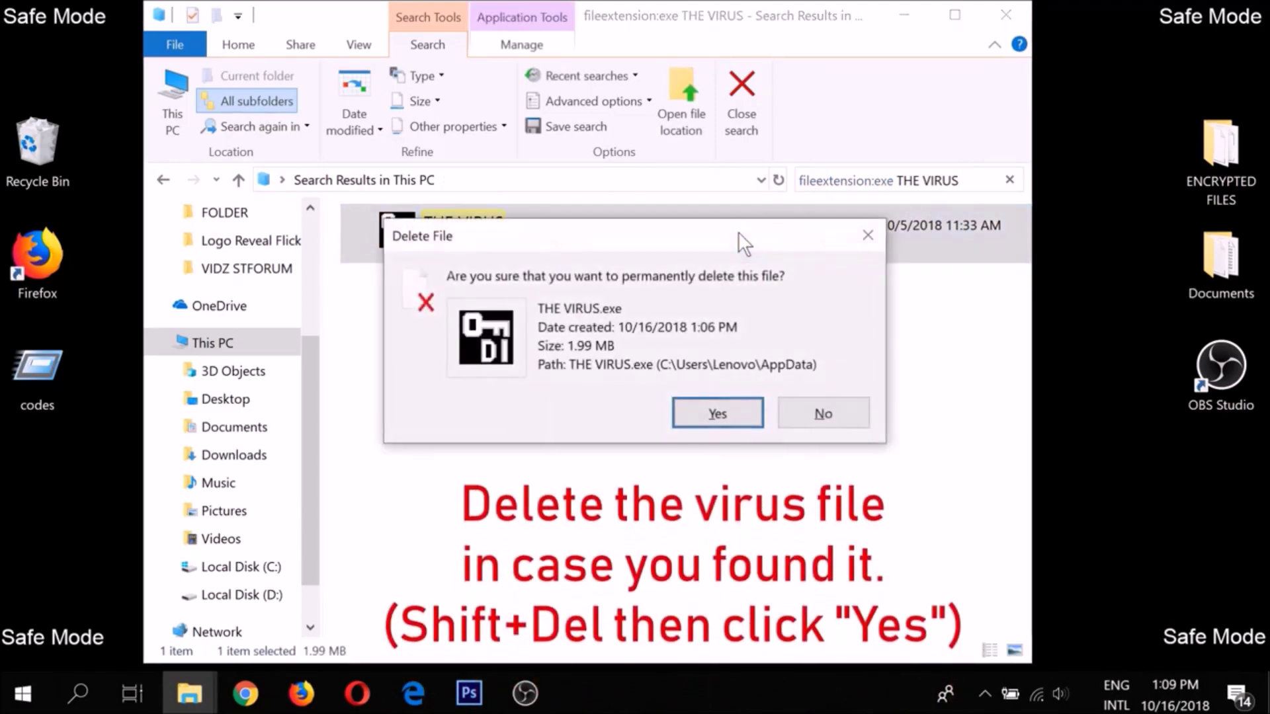
left_click(730, 407)
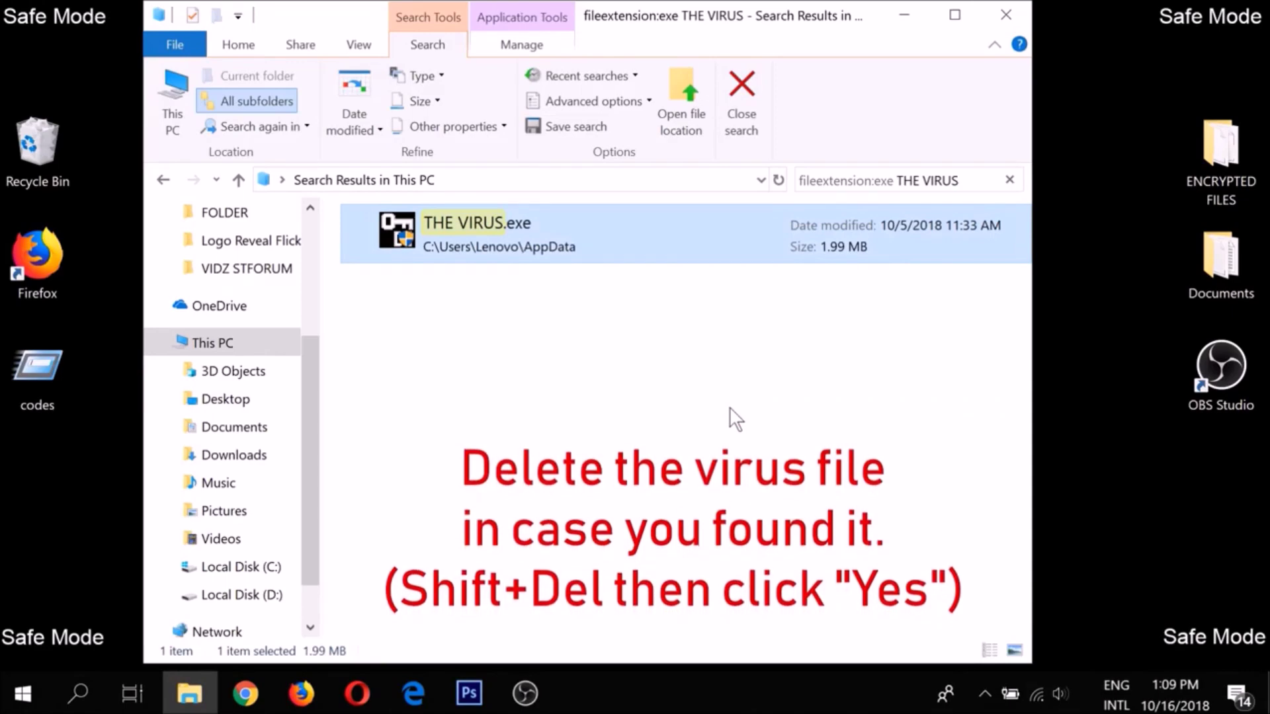
left_click(994, 20)
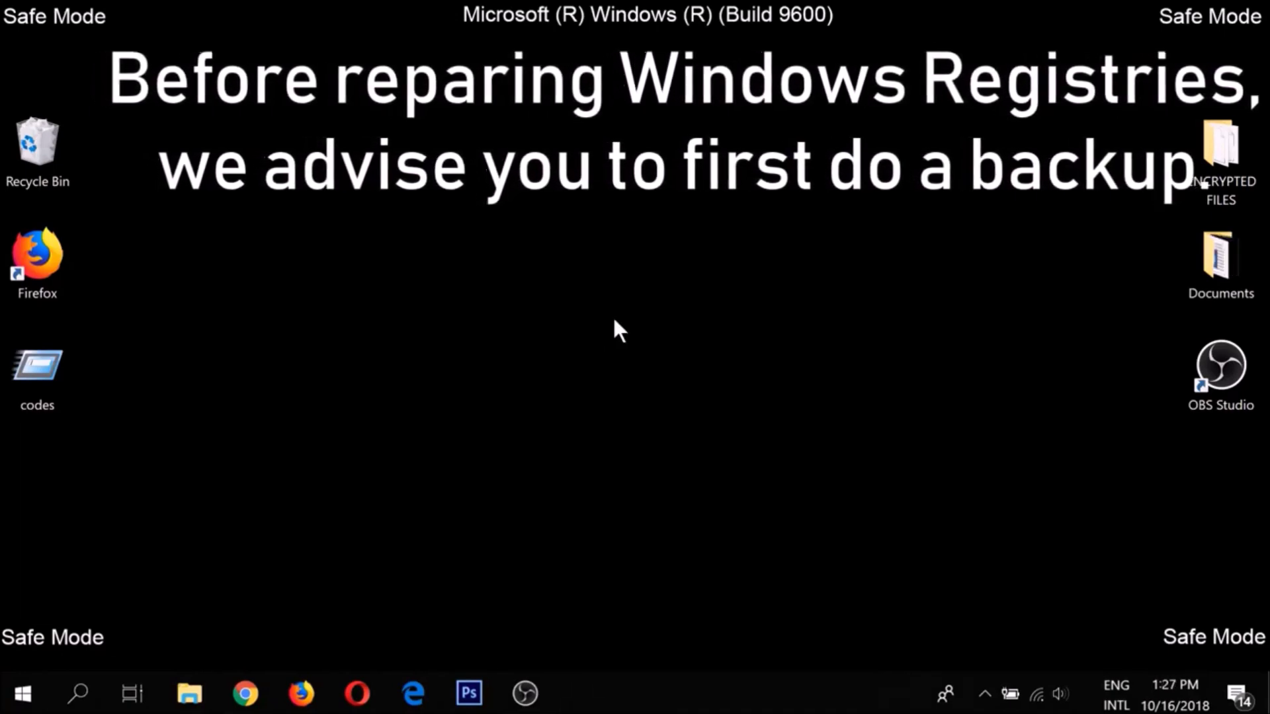
- Open Registry Editor with REGEDIT and export the whole registry (range All) to the Desktop as BACKUP
key("super+r")
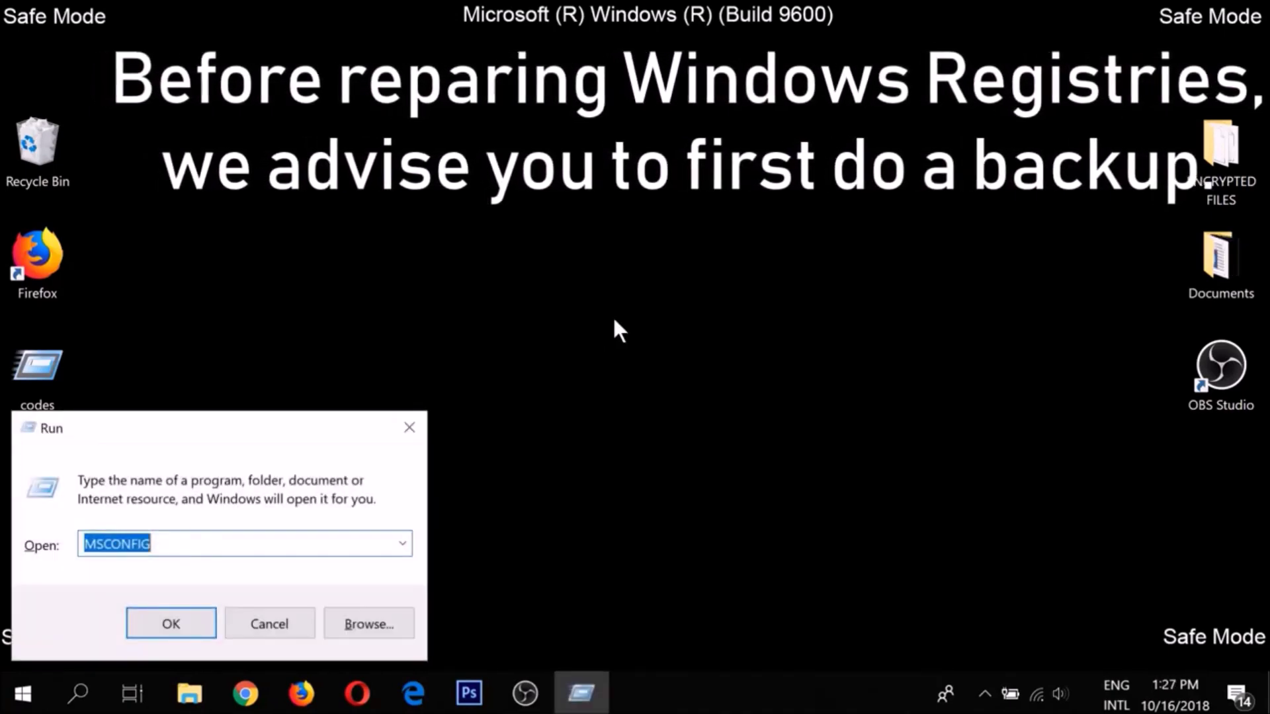
type("REGEDIT")
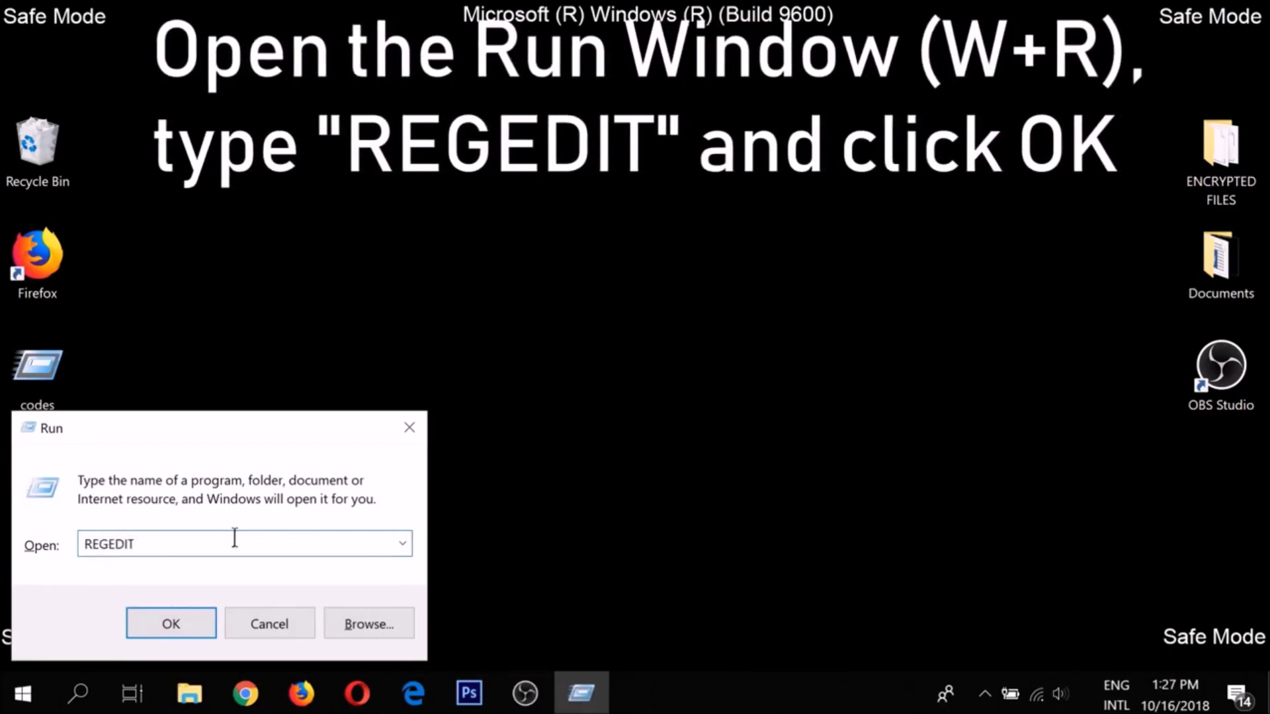
left_click(196, 617)
left_click(480, 243)
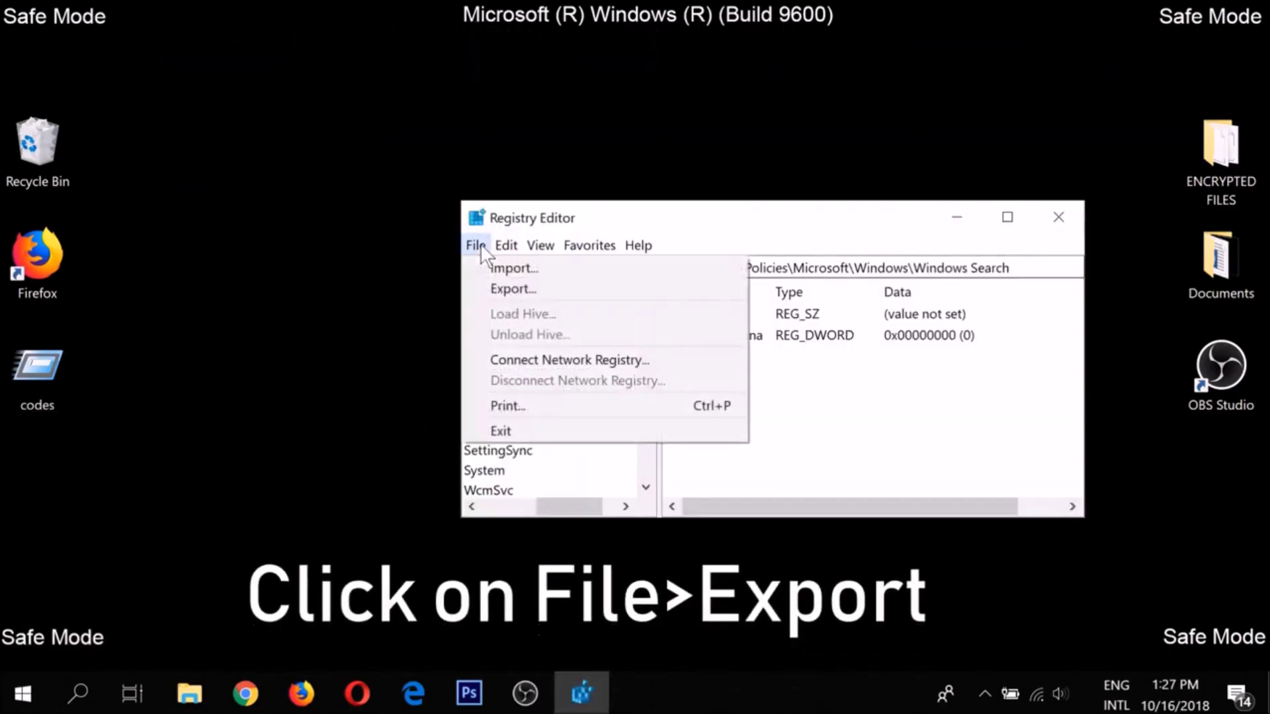
left_click(496, 285)
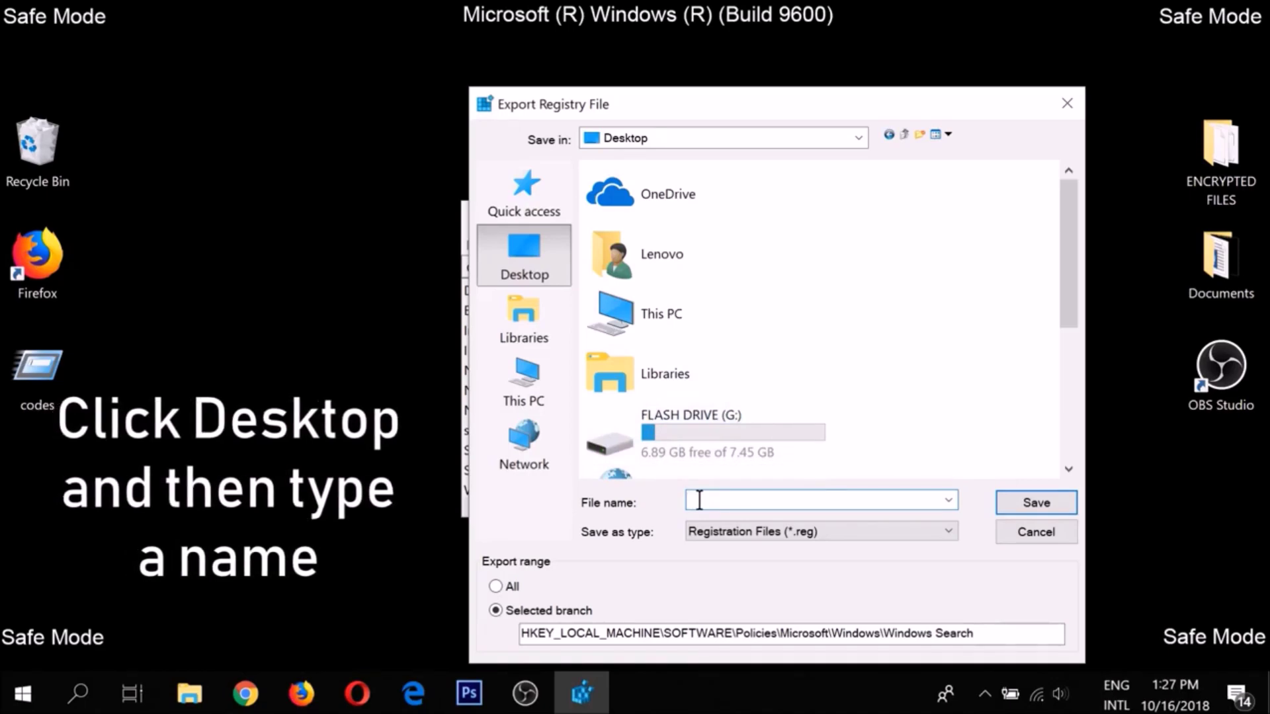
type("BACKUP")
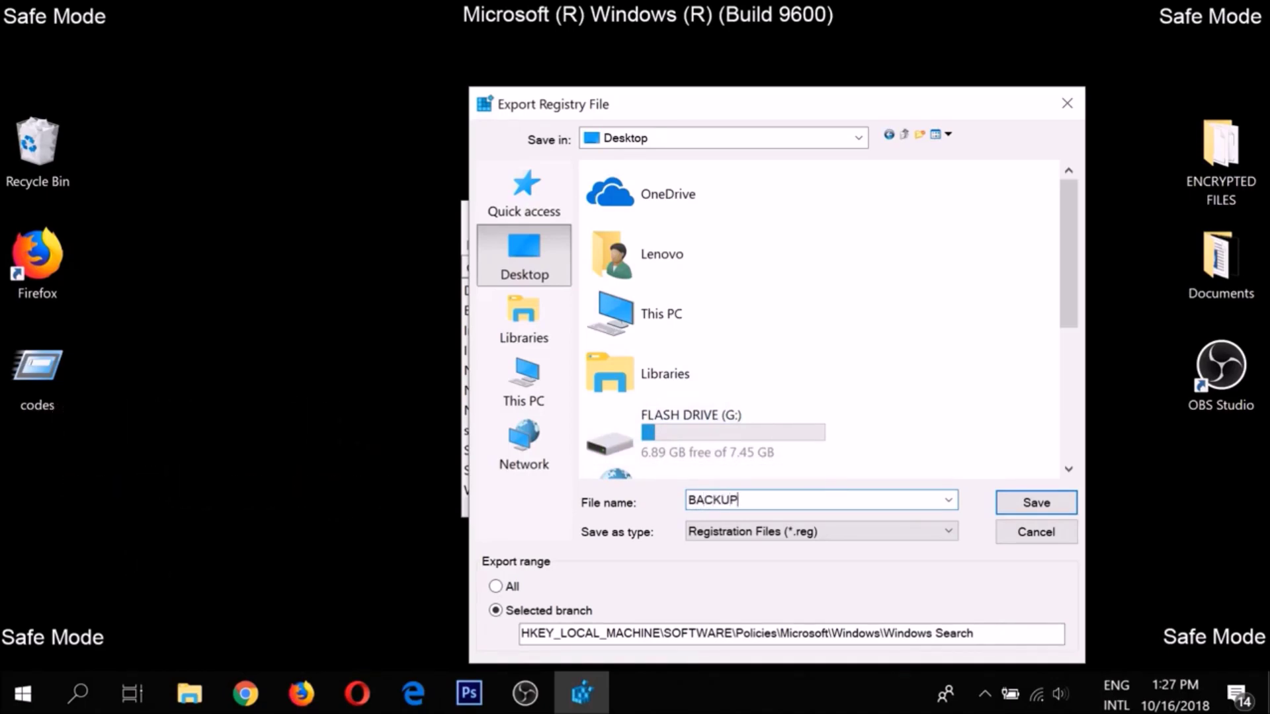
left_click(496, 587)
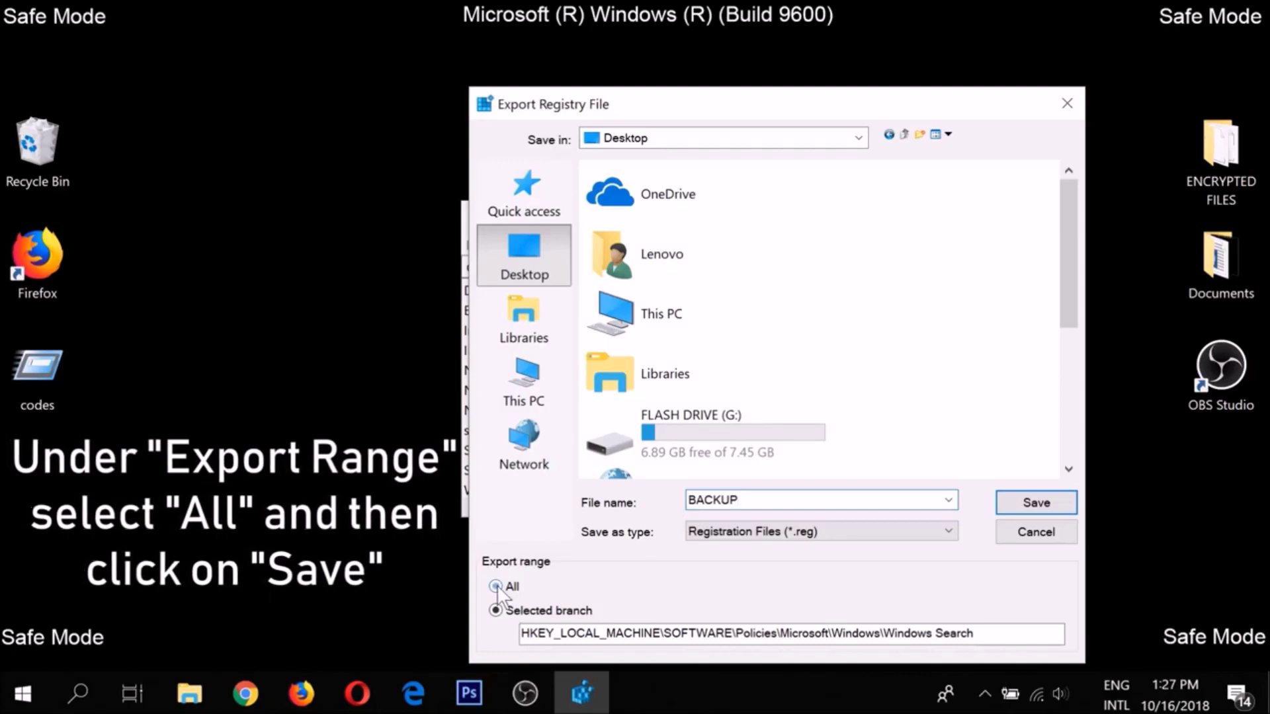
left_click(1002, 502)
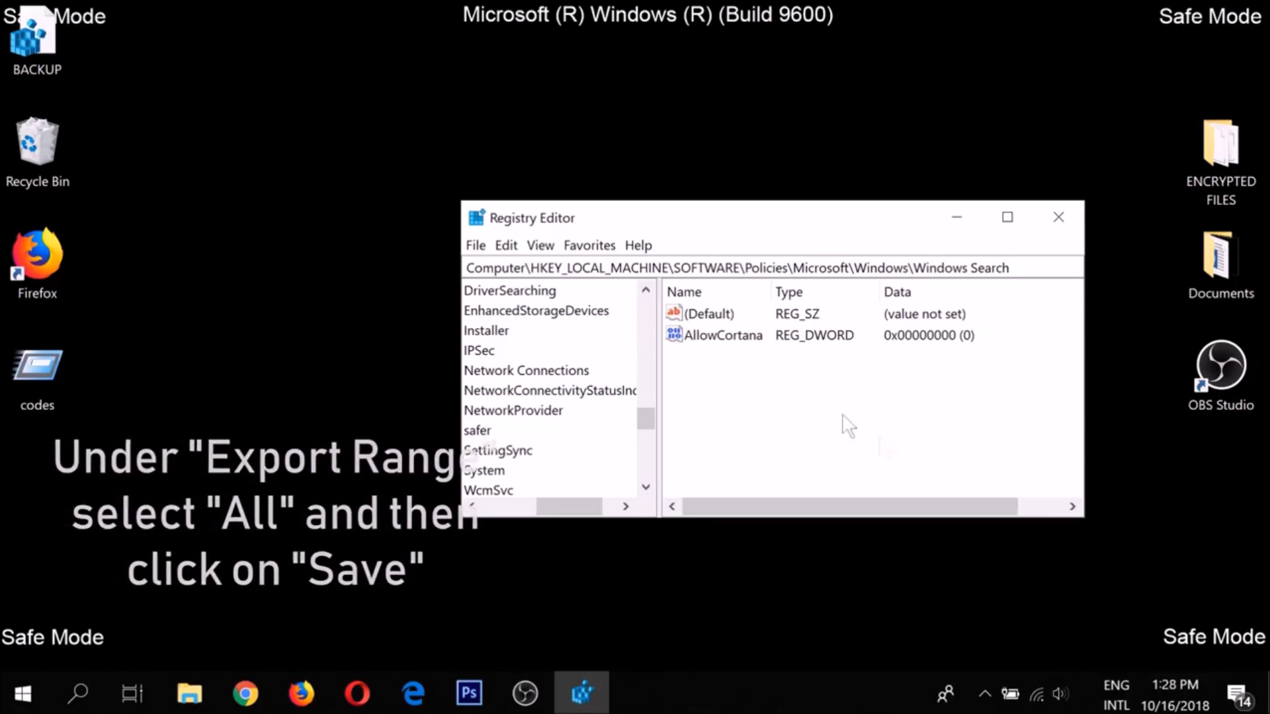
- Check the exported BACKUP file on the desktop and close Registry Editor
left_click(166, 11)
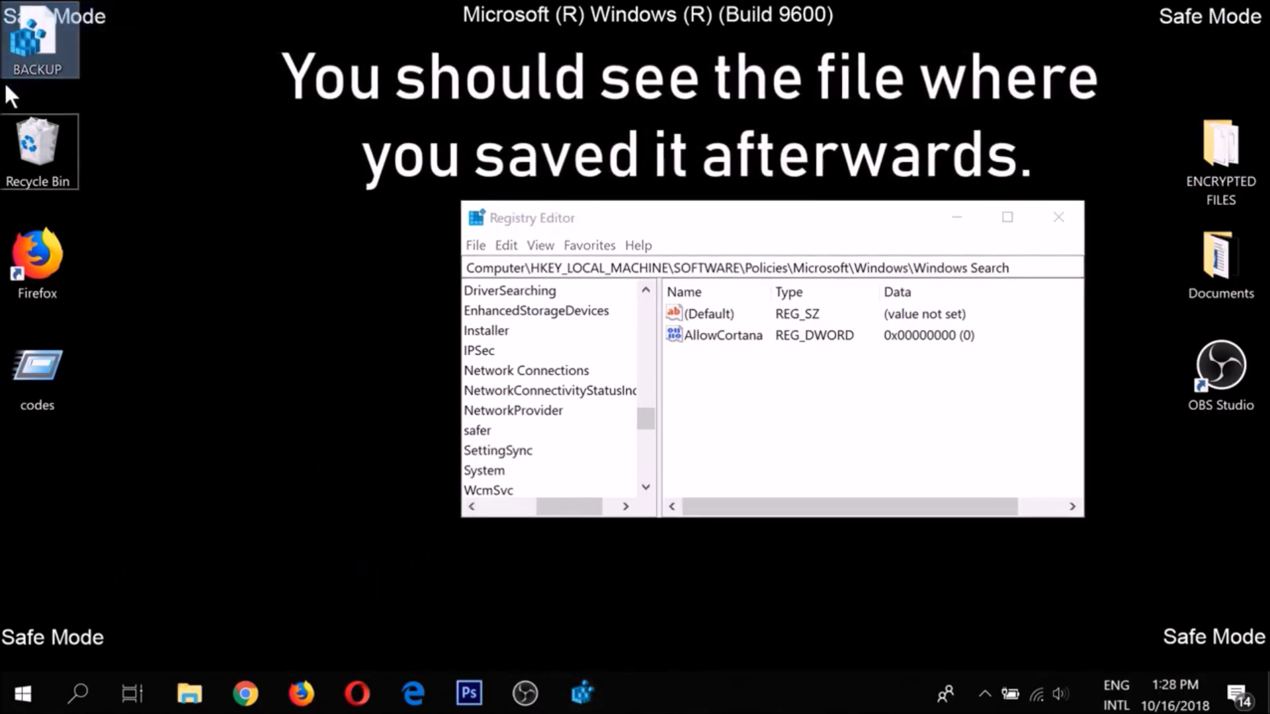
left_click(476, 245)
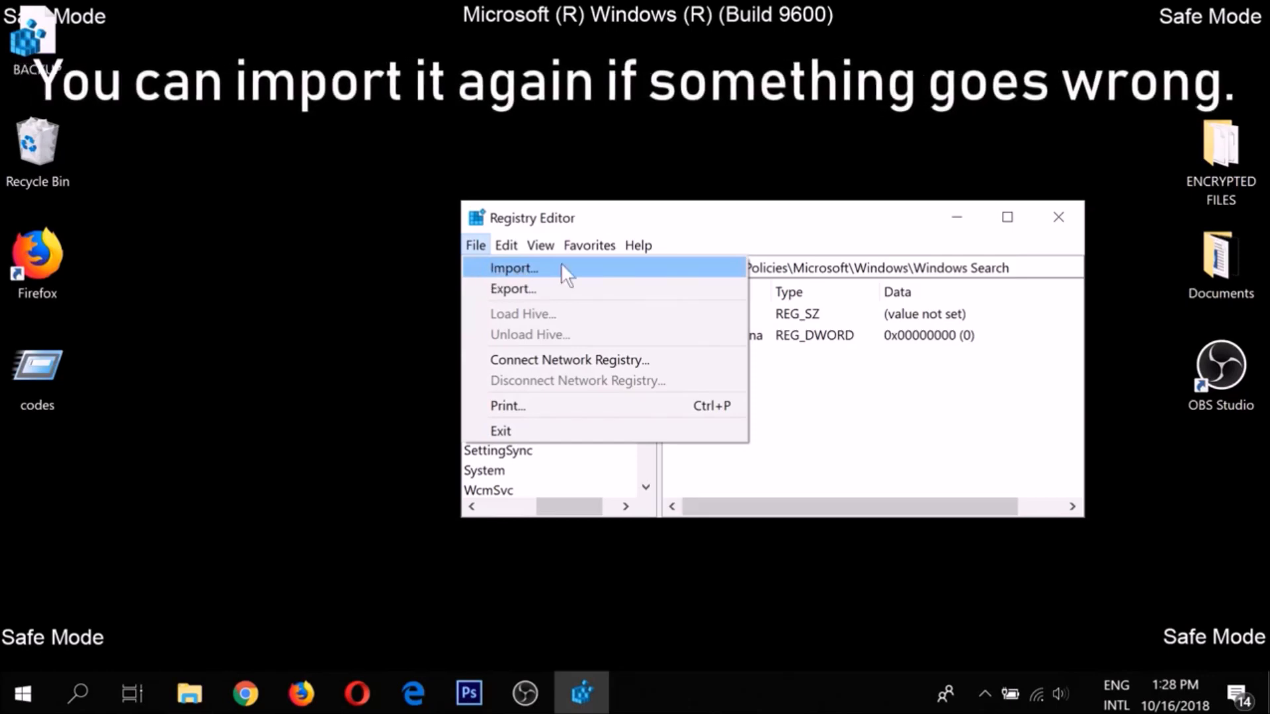
left_click(1068, 213)
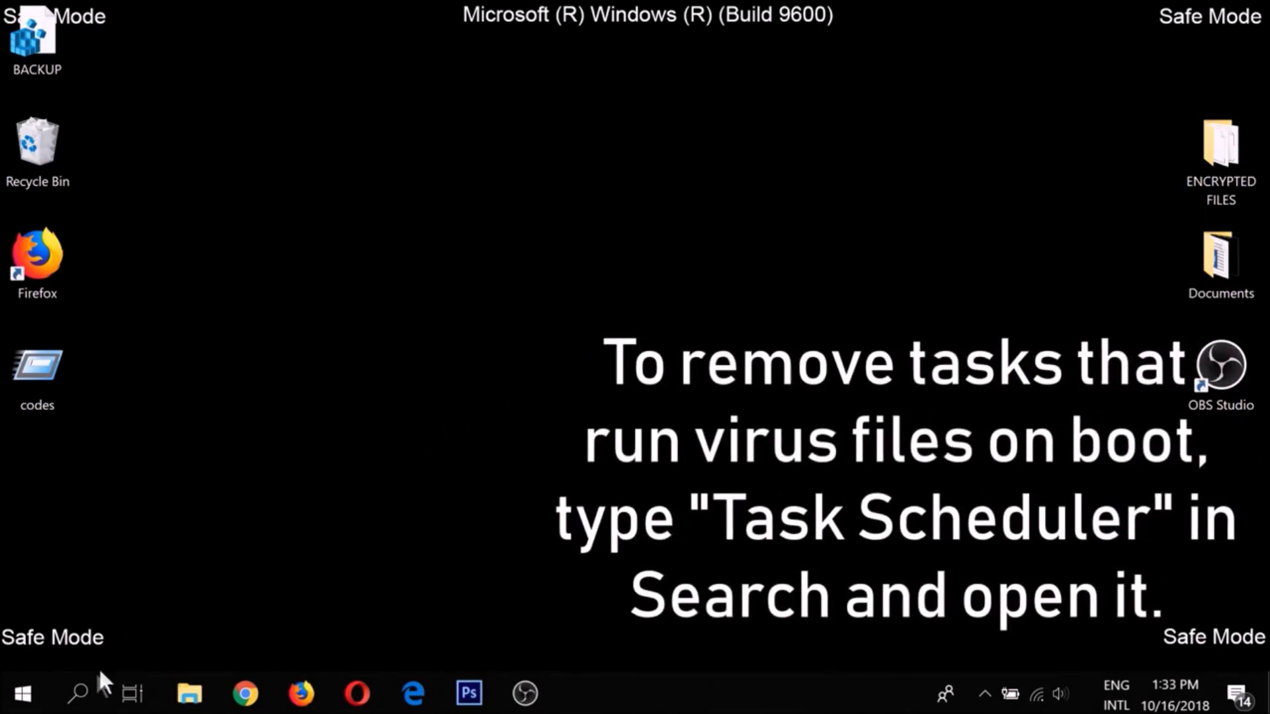
- Open Task Scheduler and display the tasks in the Task Scheduler Library
left_click(89, 685)
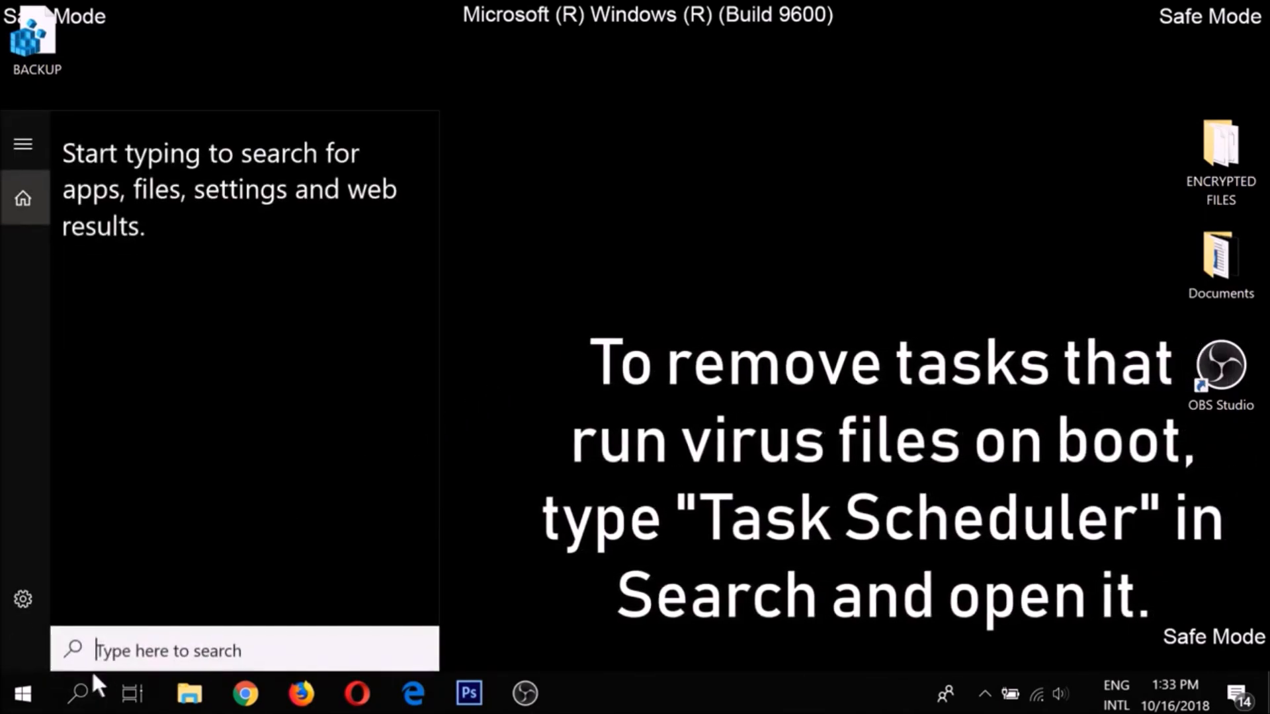
type("Task Scheduler")
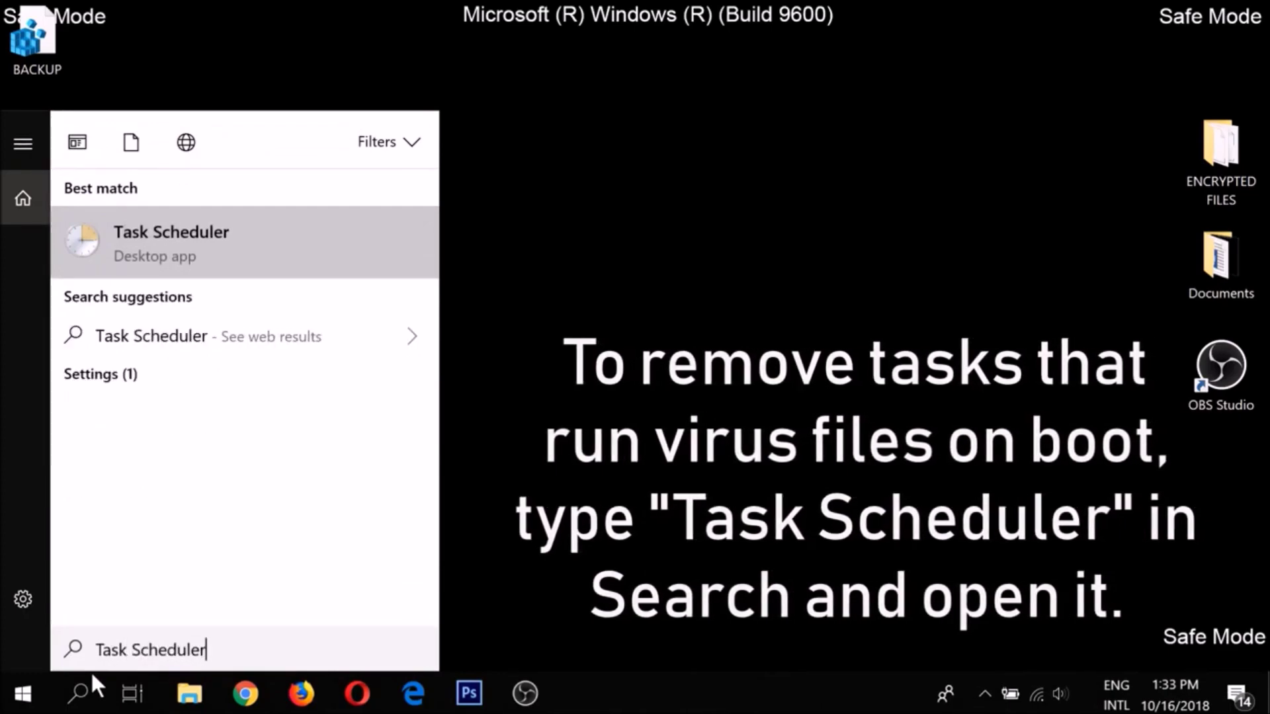
left_click(197, 248)
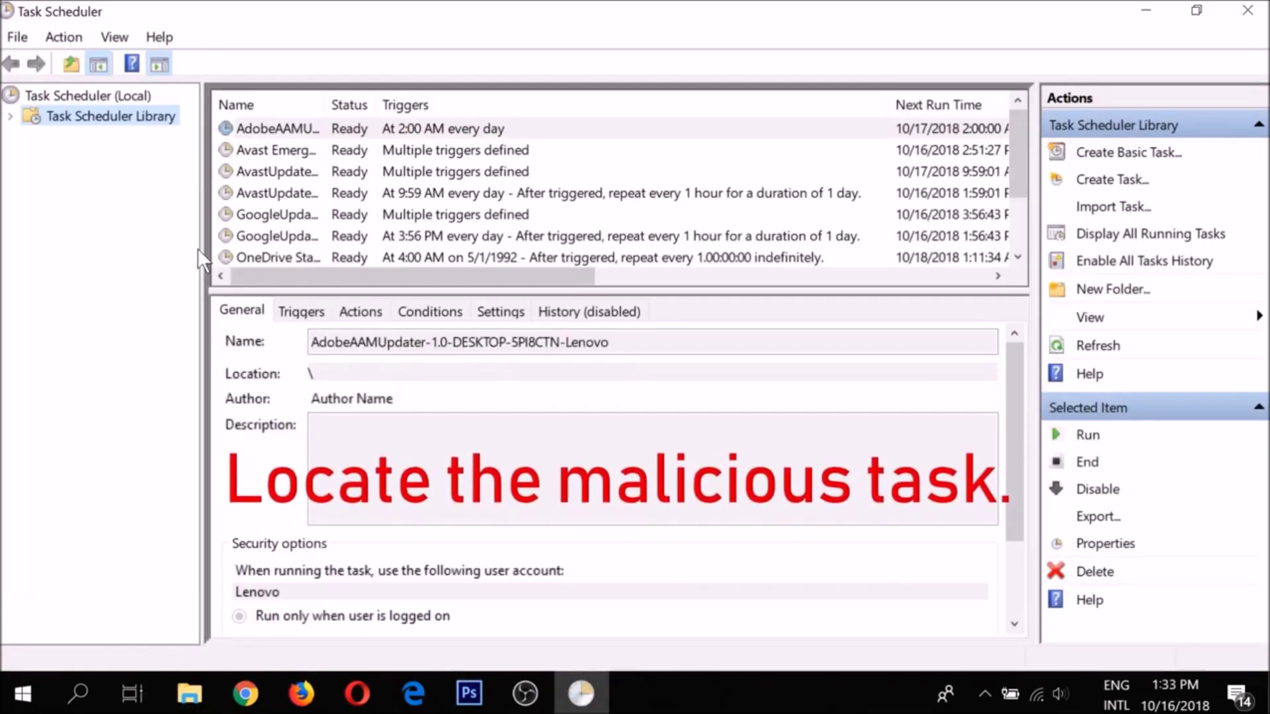
- Widen the task name column, delete the malicious task RUN THE VIRUS.exe from the Task Scheduler Library, and close Task Scheduler
left_click(273, 217)
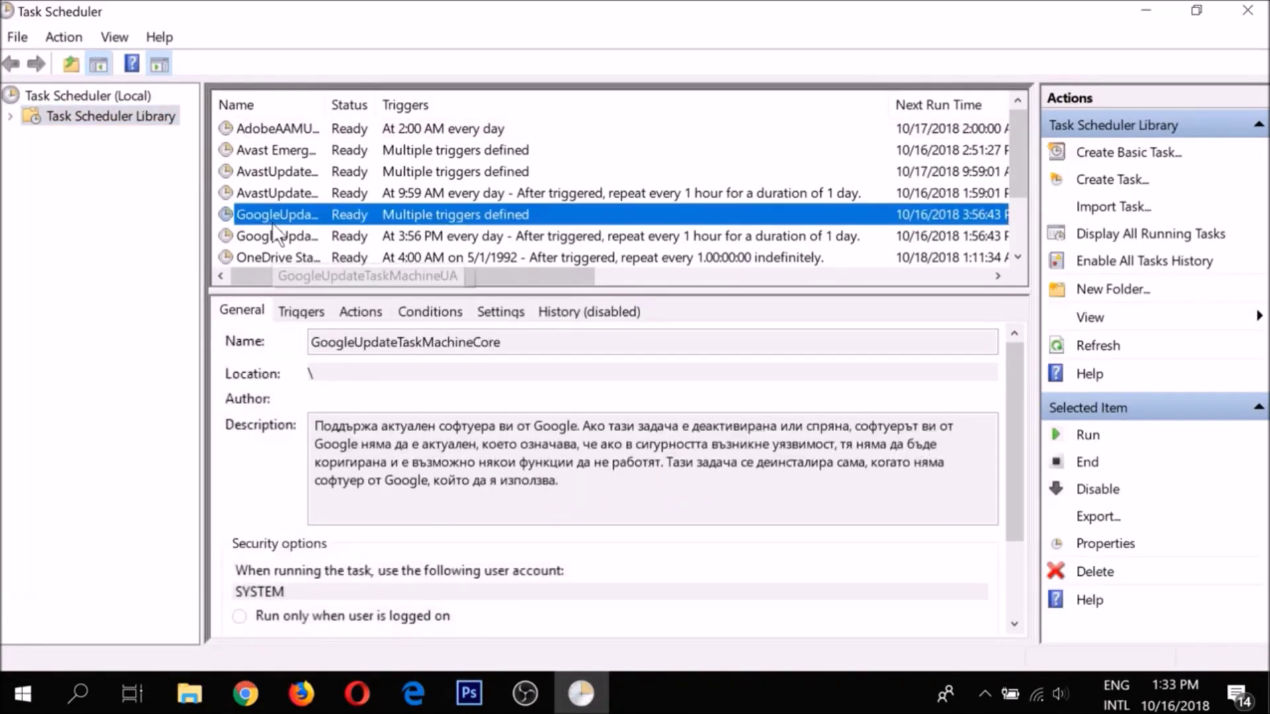
scroll(272, 222, "down", 2)
left_click(271, 218)
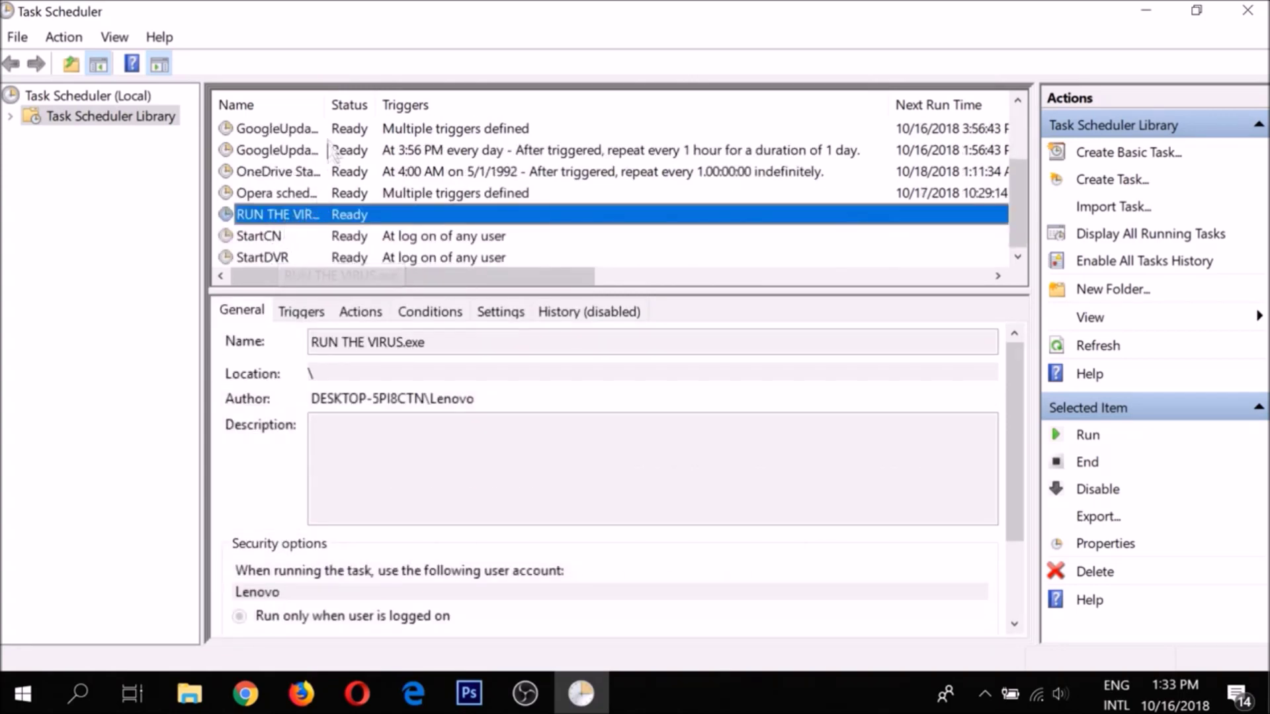
left_click_drag(326, 107, 414, 112)
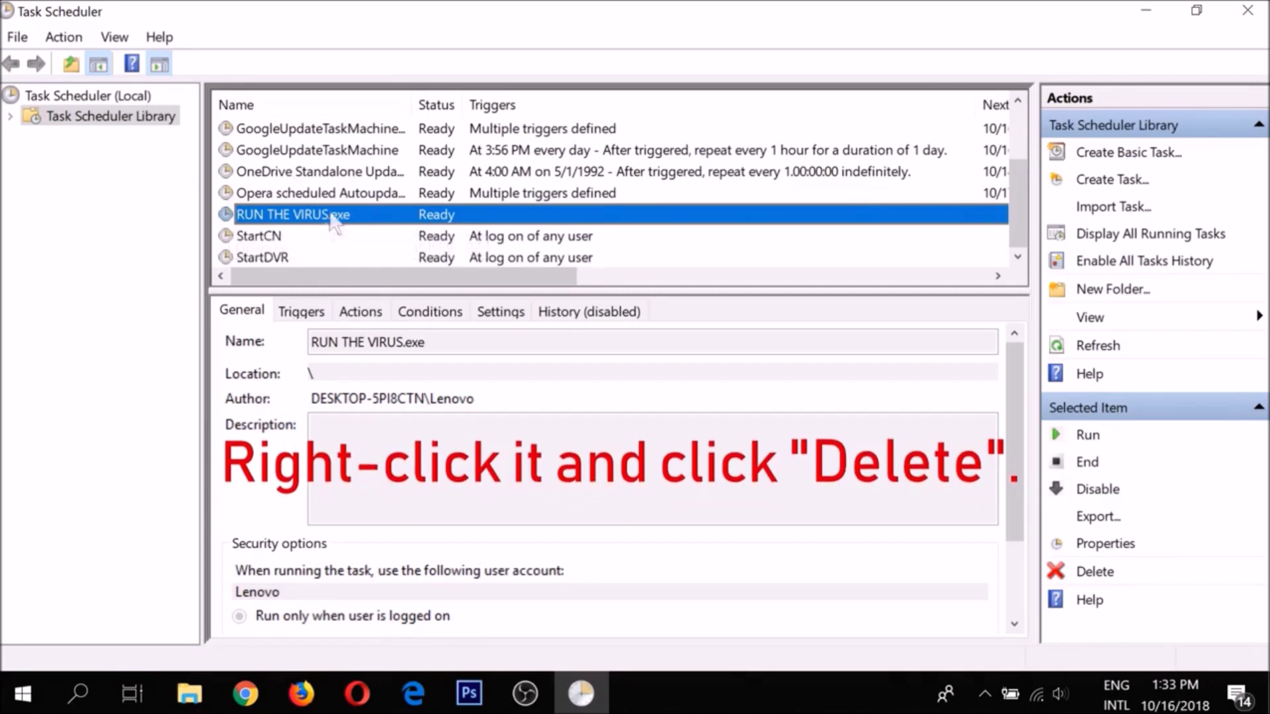
right_click(272, 210)
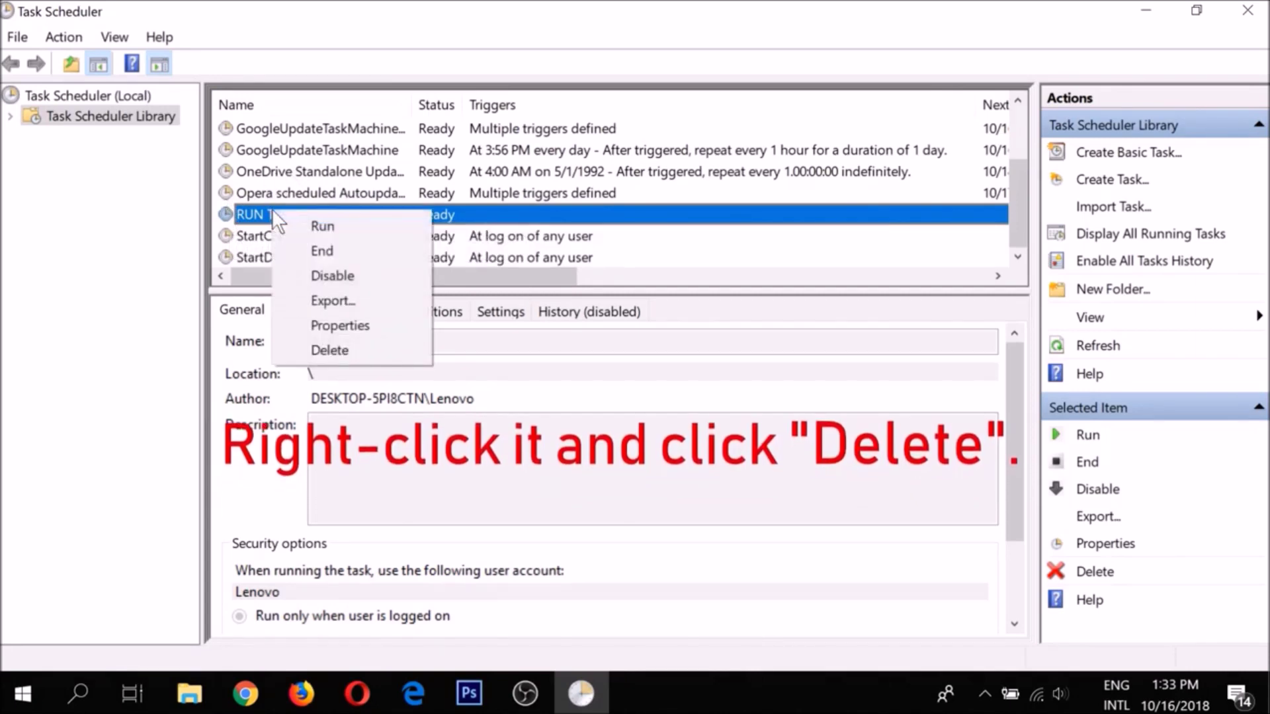
left_click(332, 345)
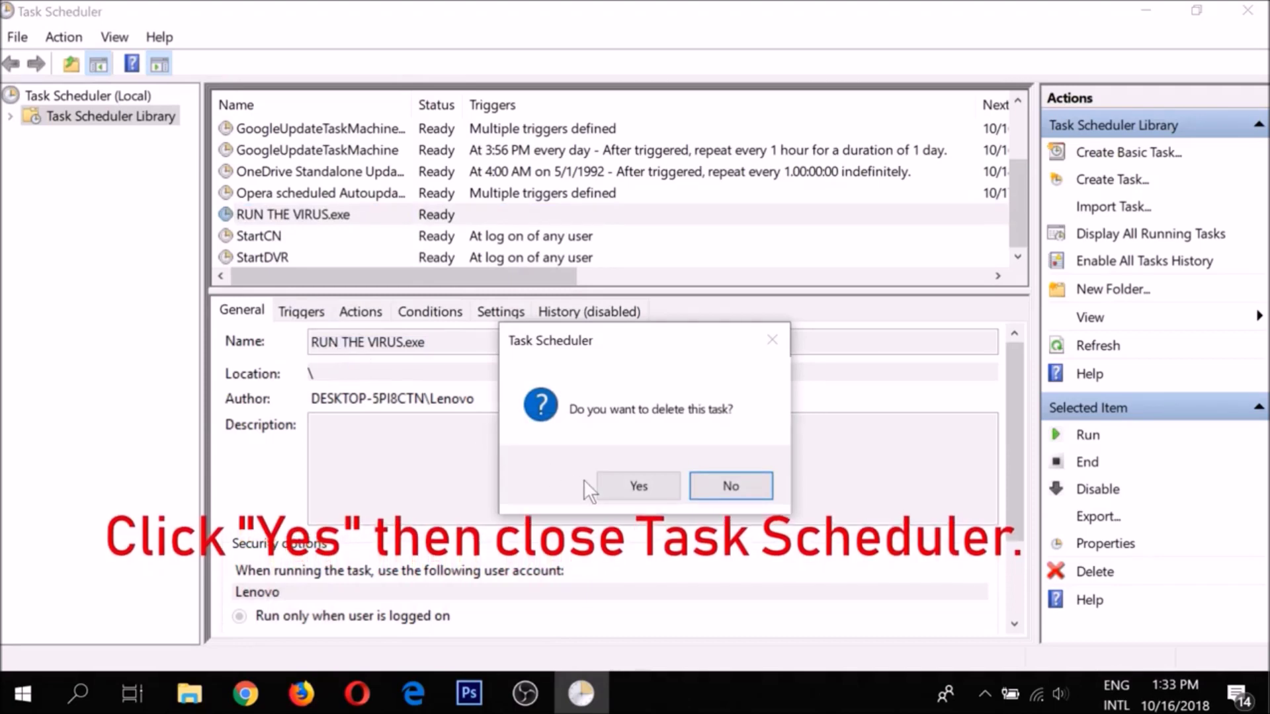
left_click(636, 485)
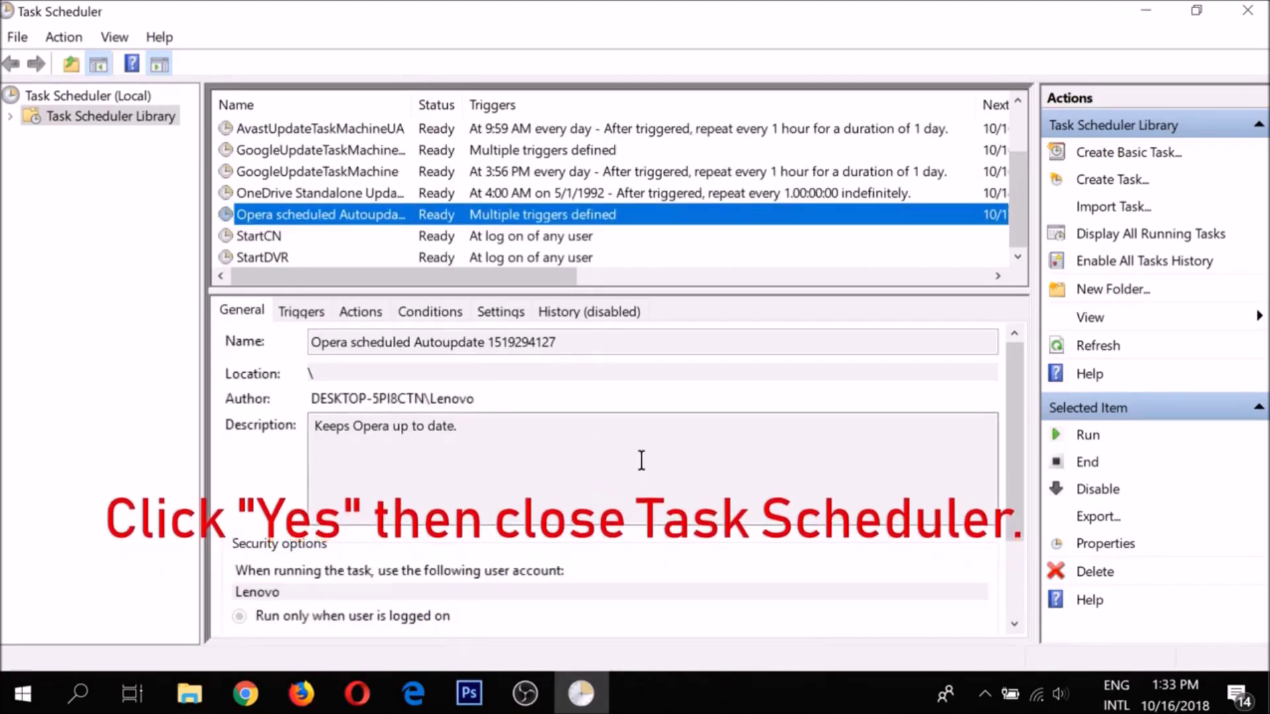
left_click(1251, 13)
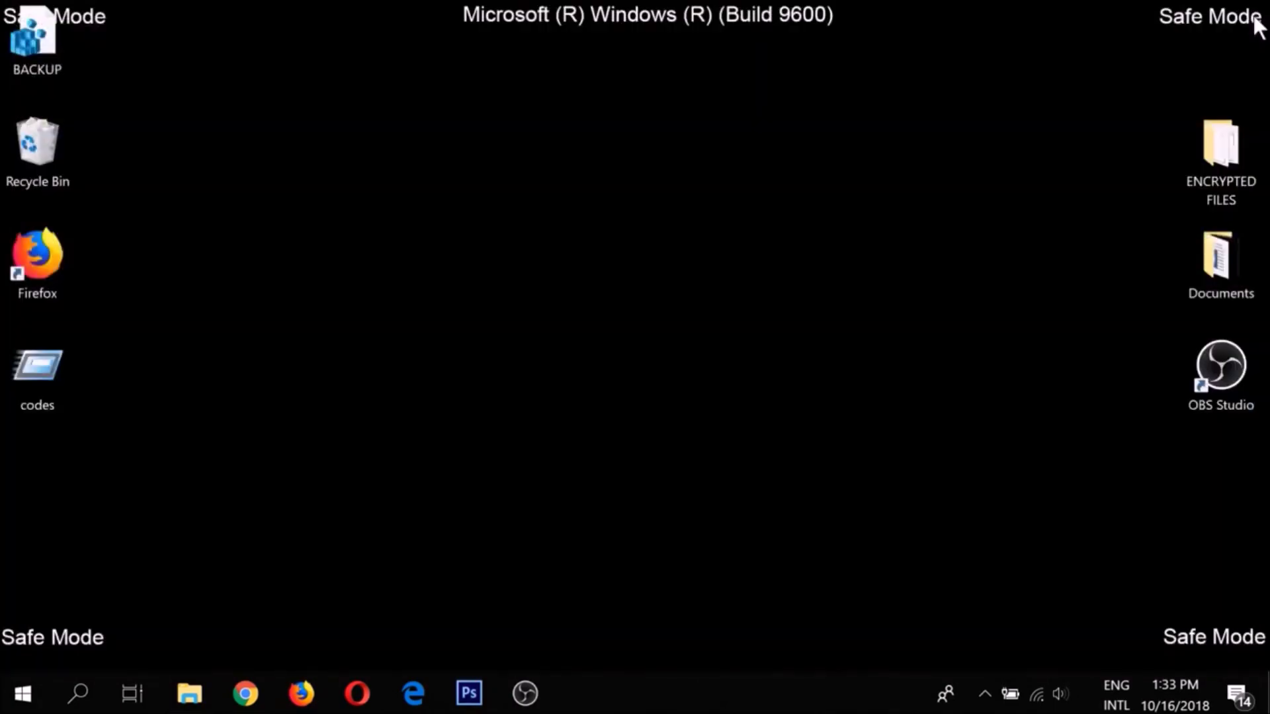
- Open System Configuration with MSCONFIG, make sure Safe boot is off in the boot options, and restart the PC
key("super+r")
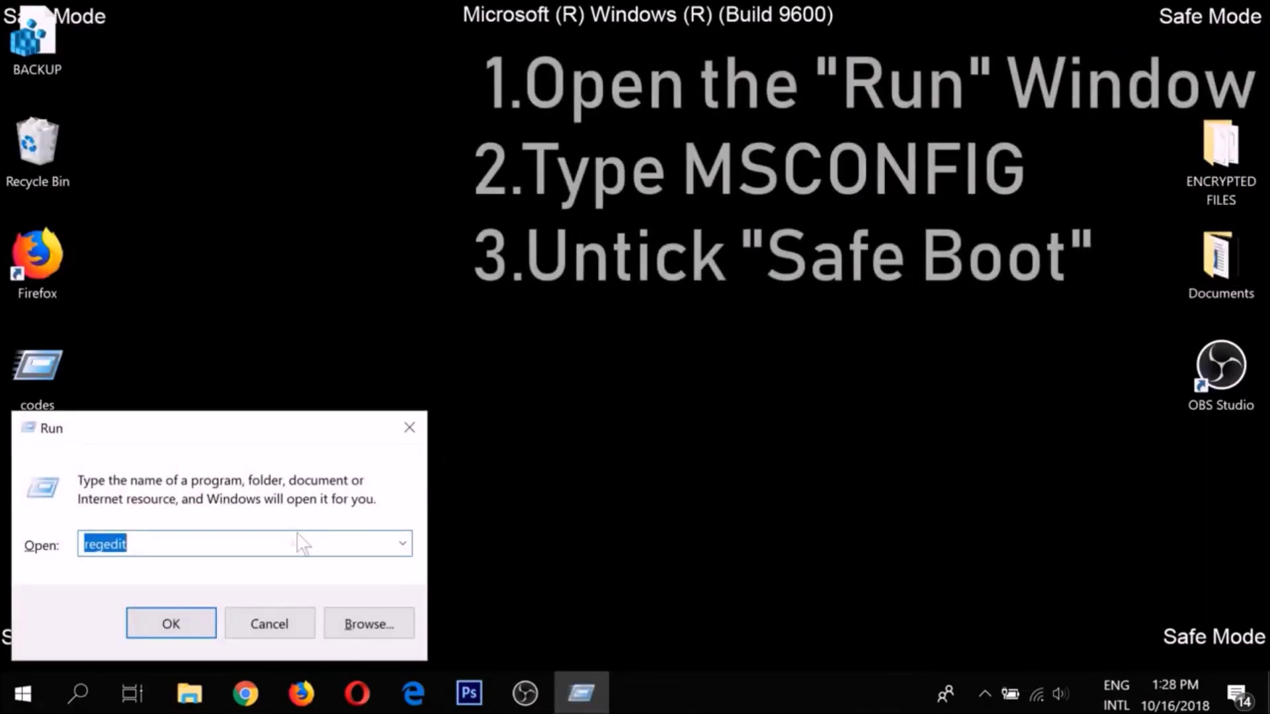
type("MSCONFIG")
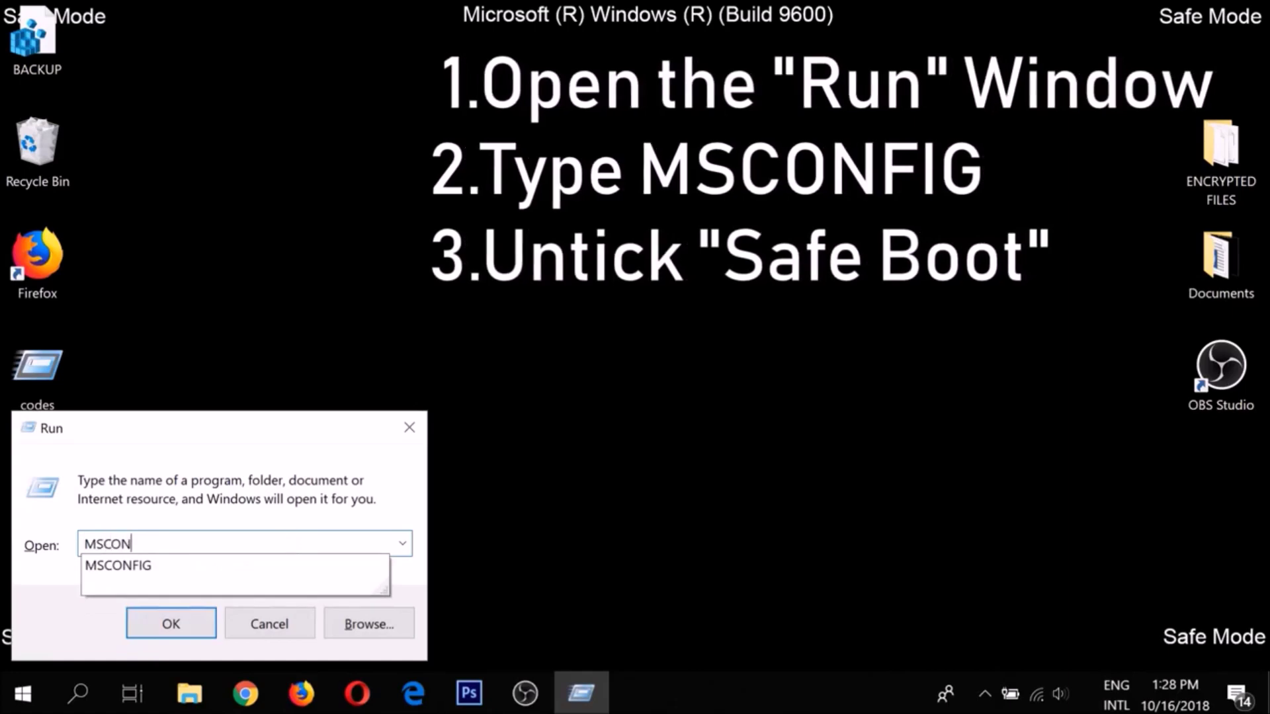
left_click(200, 618)
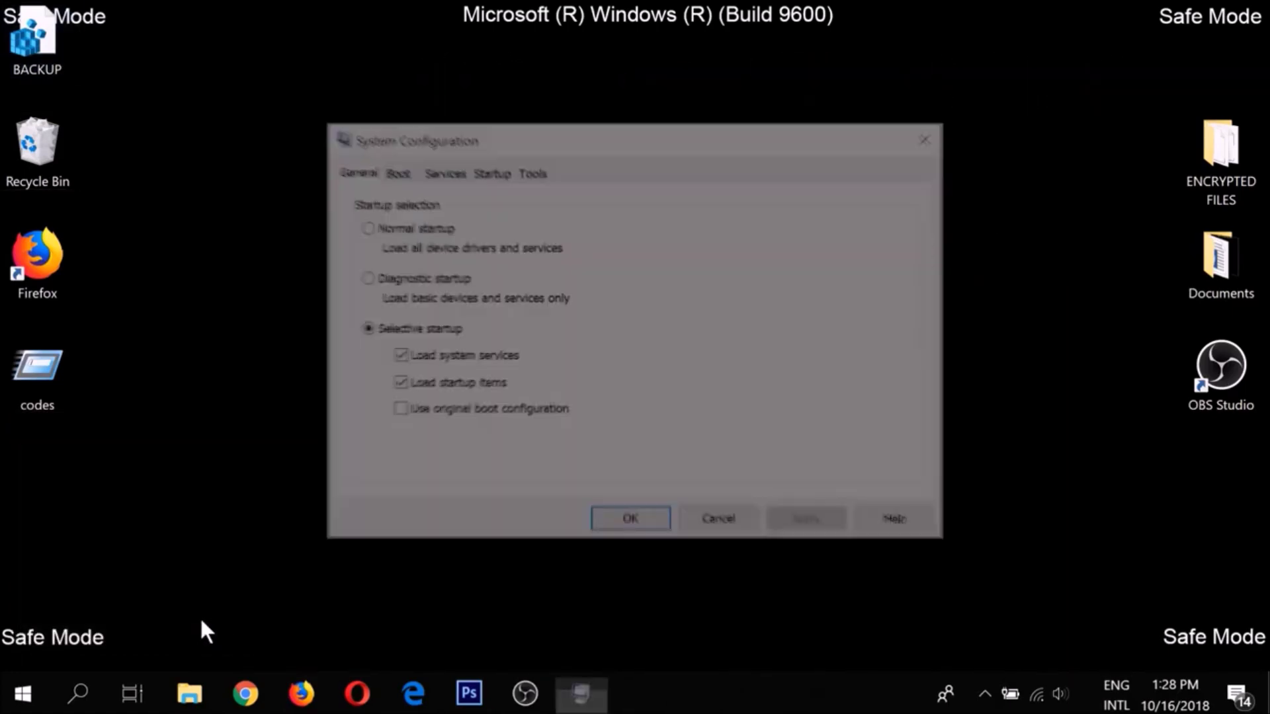
left_click(394, 172)
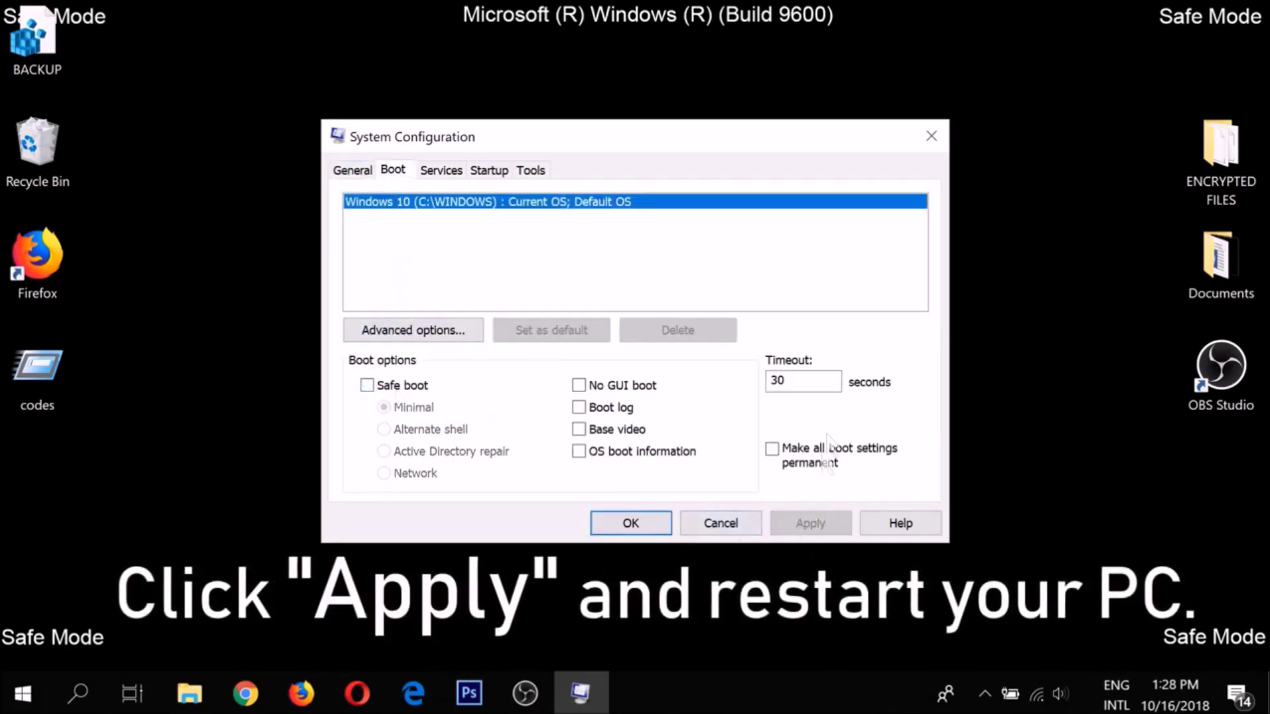
left_click(932, 135)
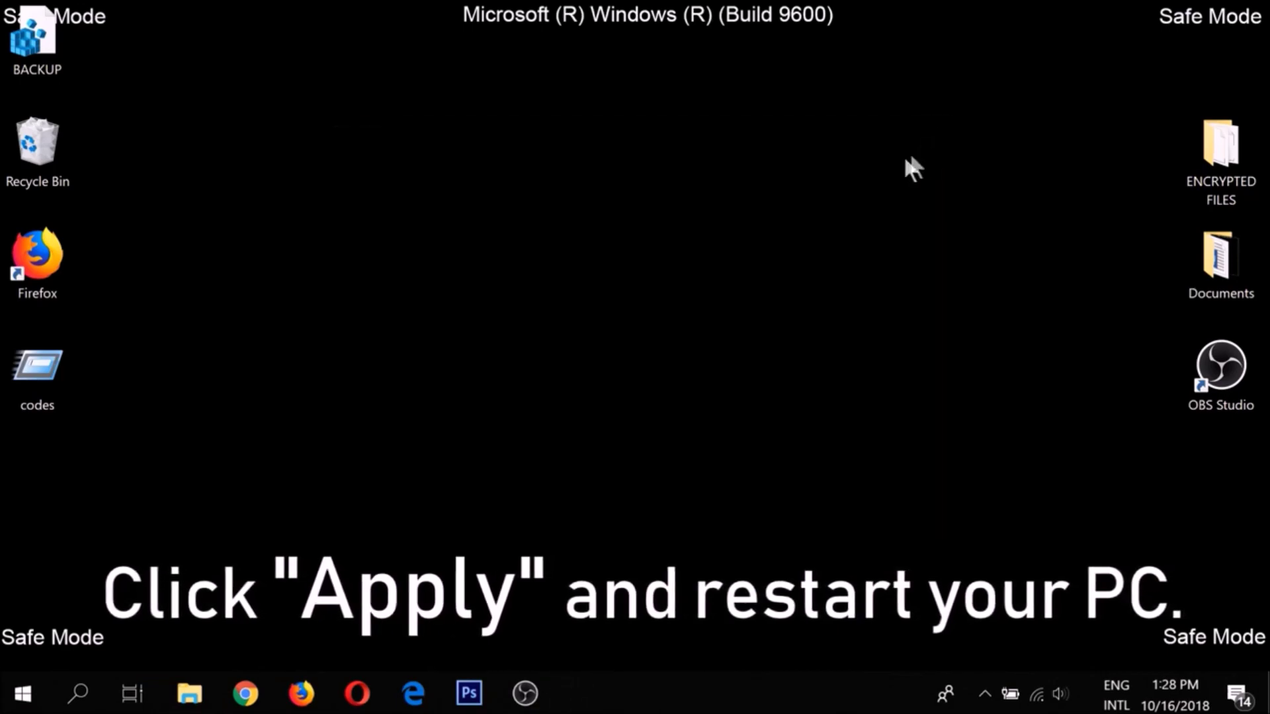
left_click(25, 693)
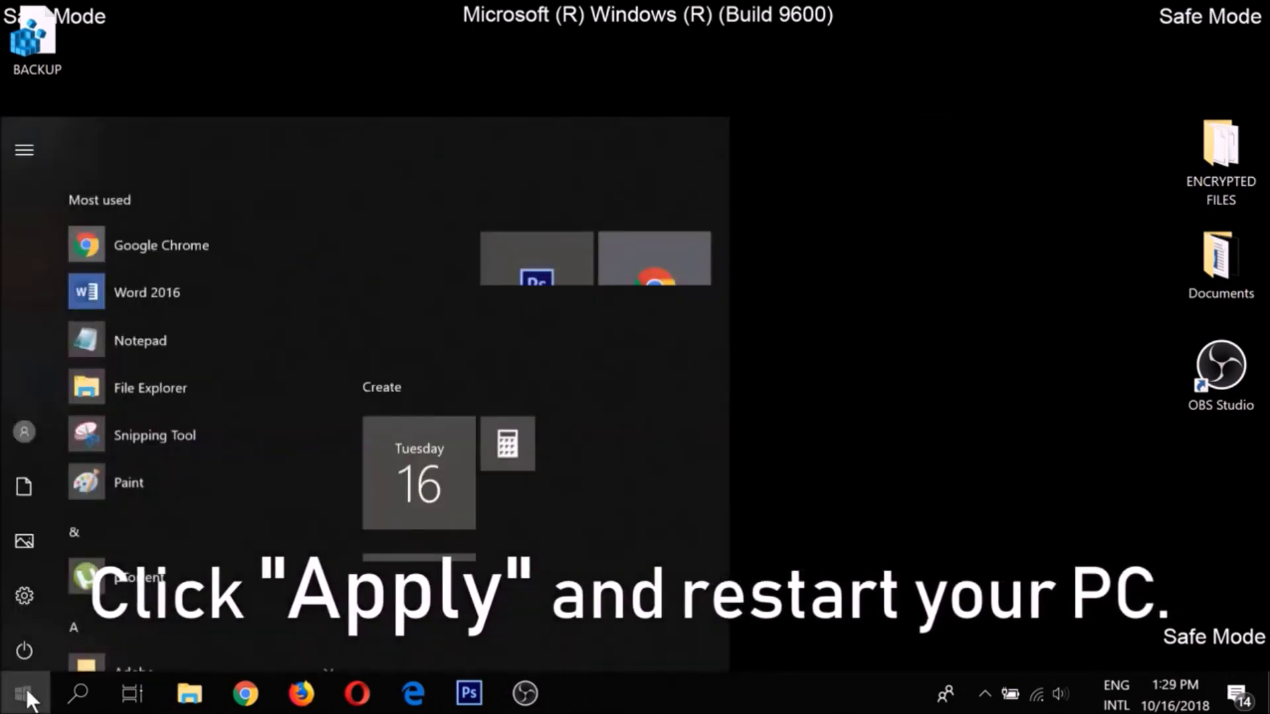
left_click(33, 651)
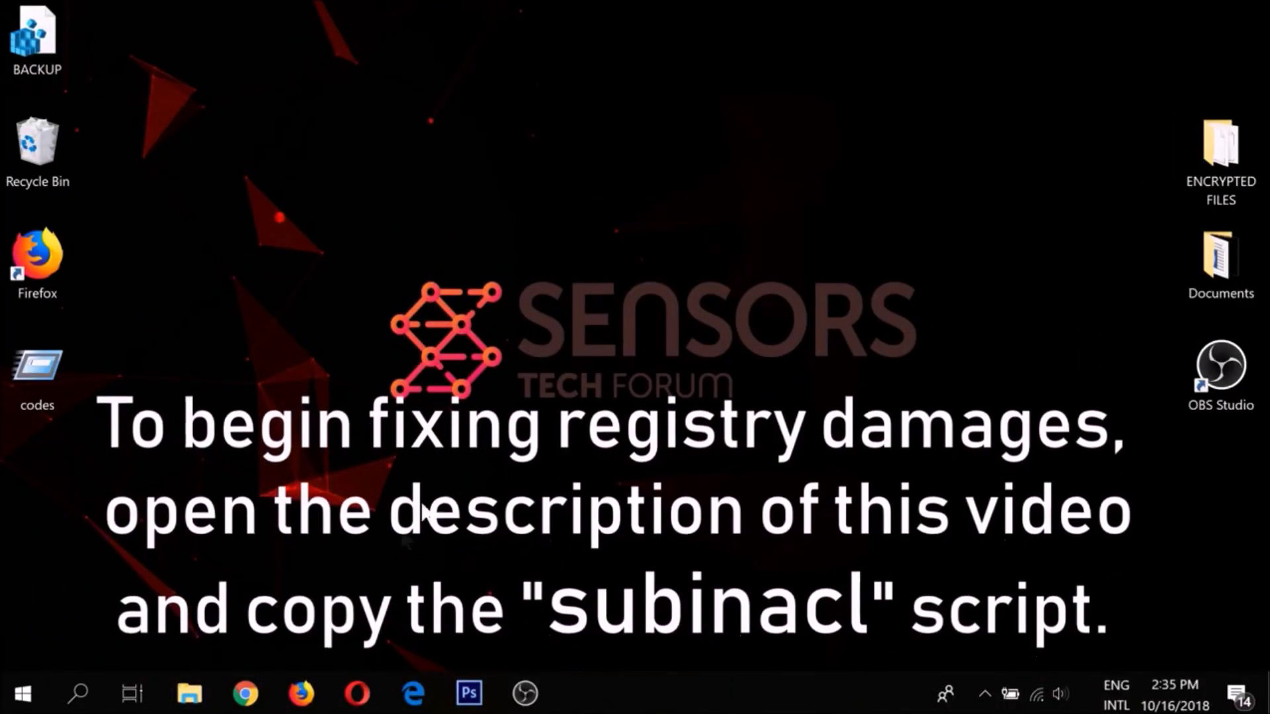
- Switch to Firefox, copy all the subinacl script lines from the YouTube video description, and minimize the browser
left_click(303, 687)
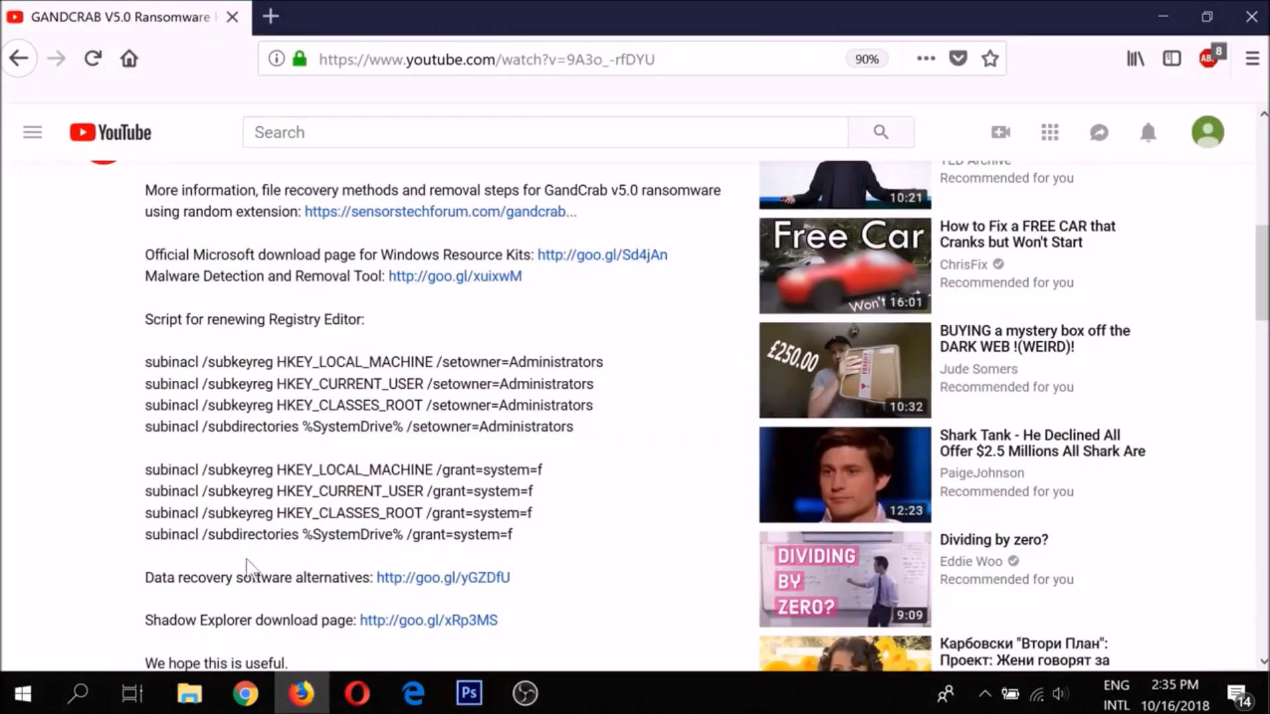
left_click_drag(148, 363, 545, 561)
key("super+c")
right_click(519, 514)
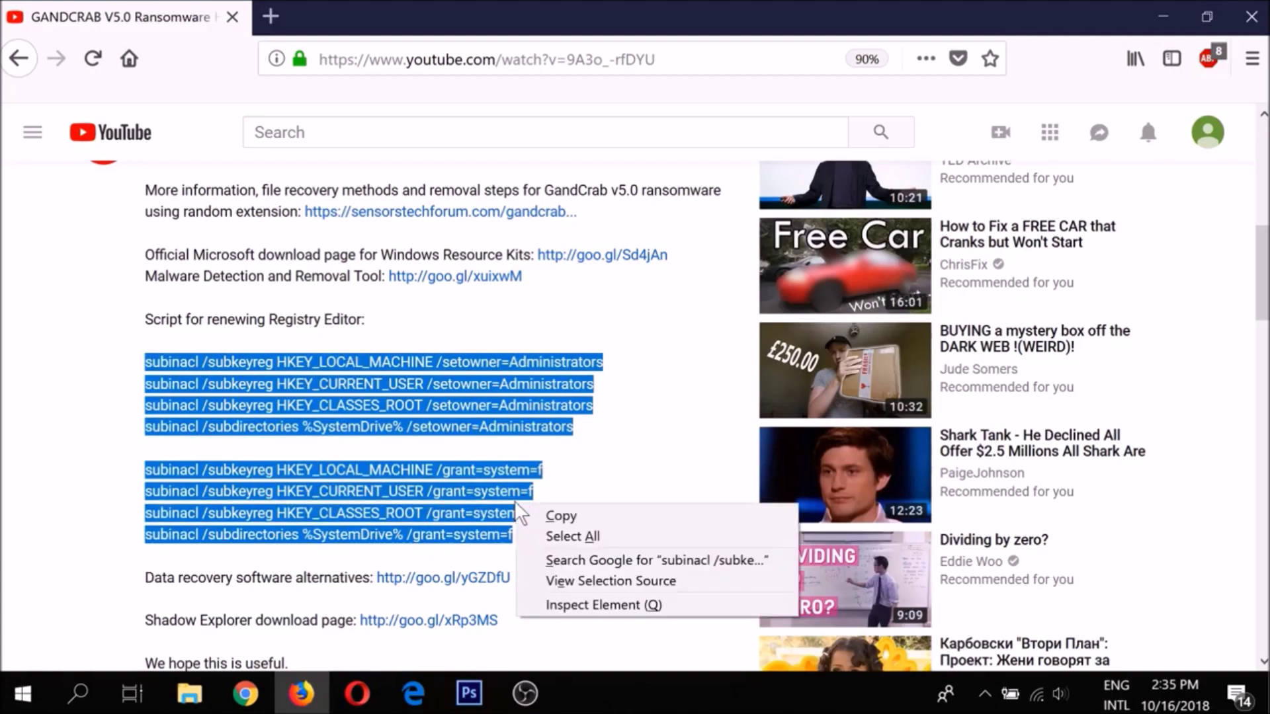
left_click(562, 516)
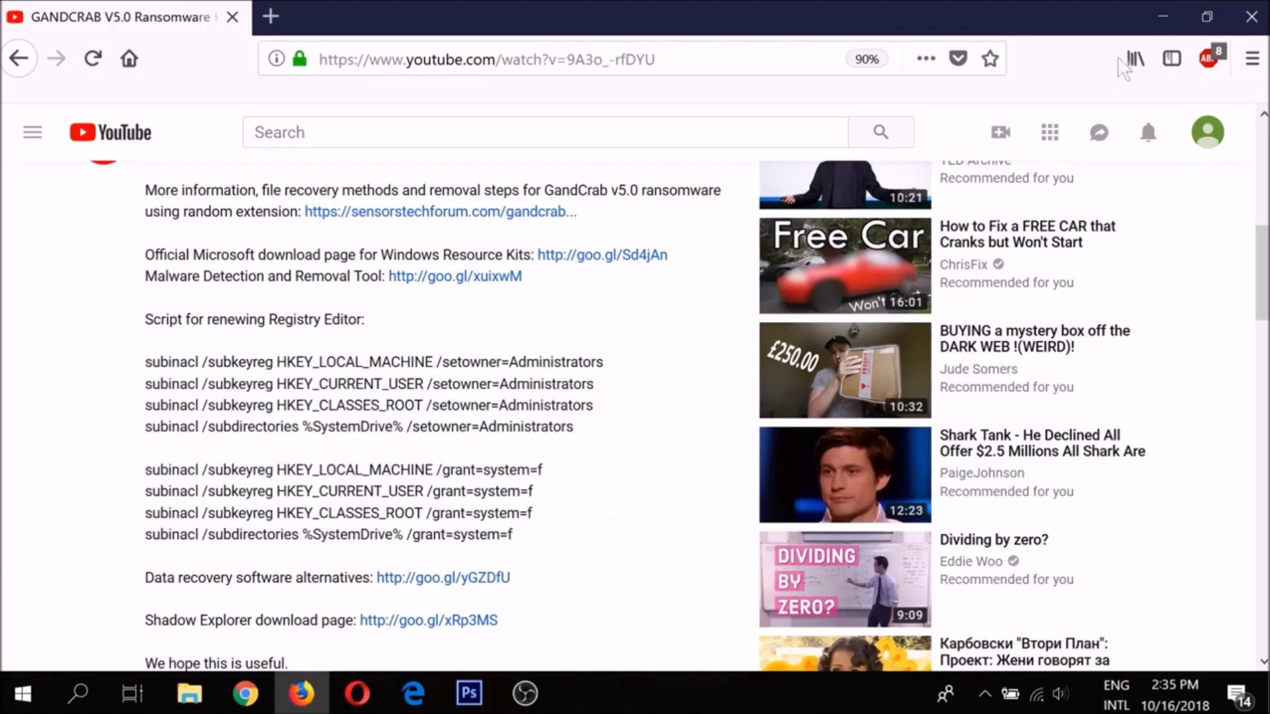
left_click(1162, 18)
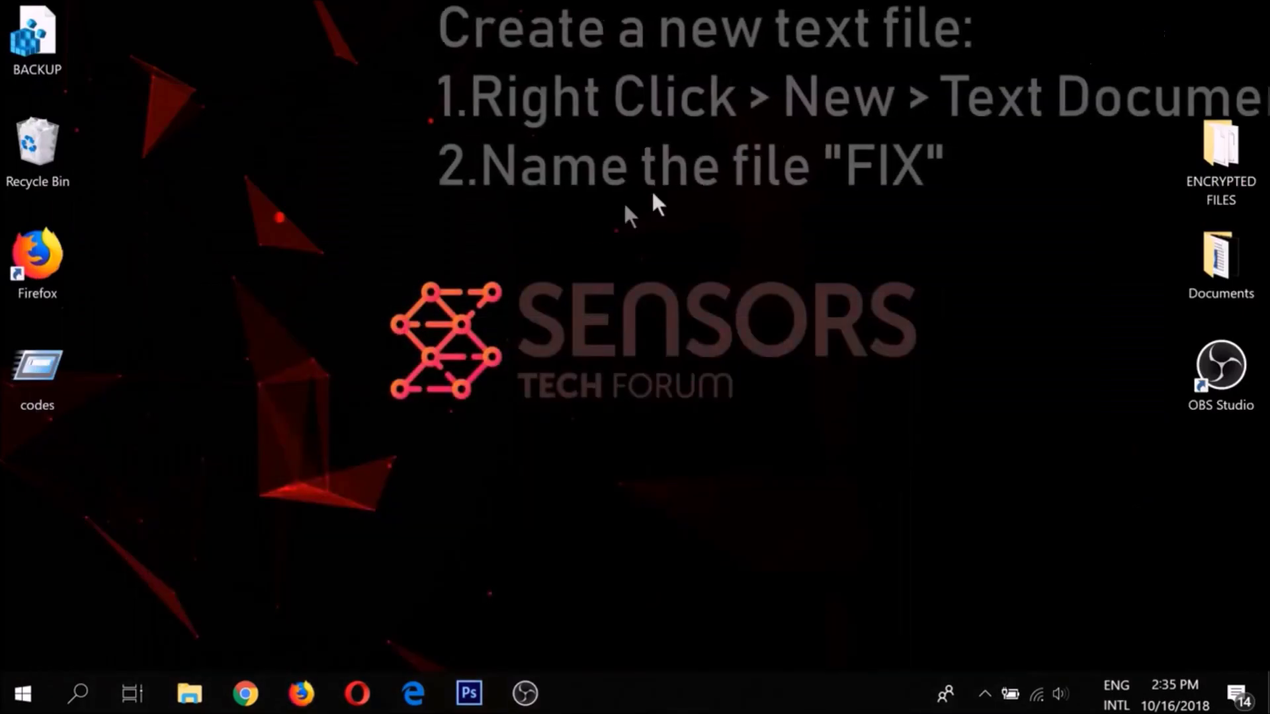
- Create a new text document on the desktop and name it FIX
right_click(41, 461)
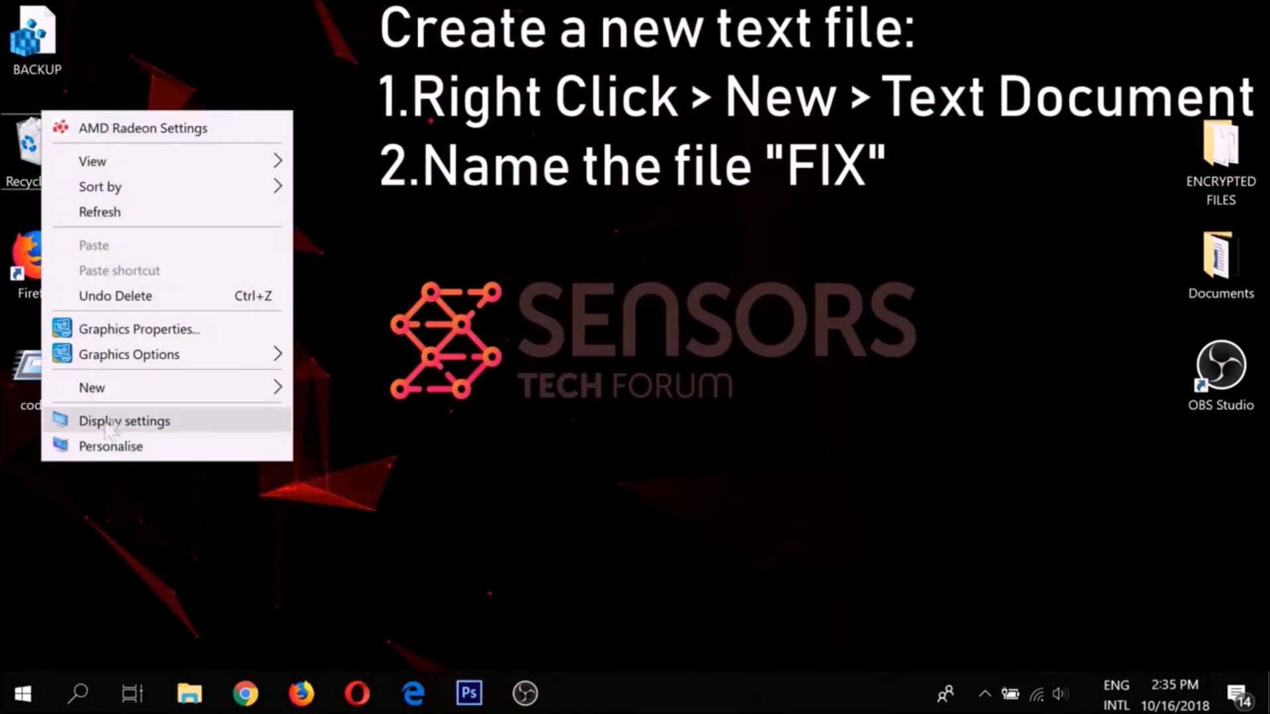
mouse_move(141, 383)
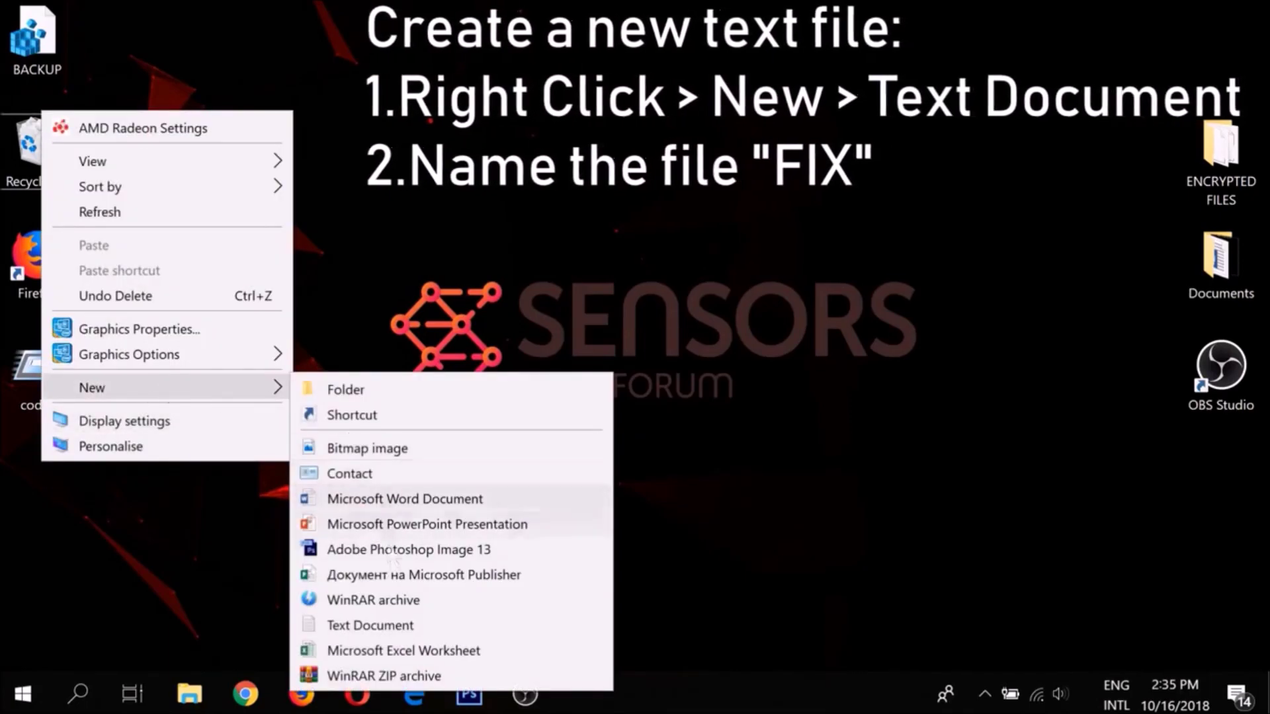
left_click(395, 623)
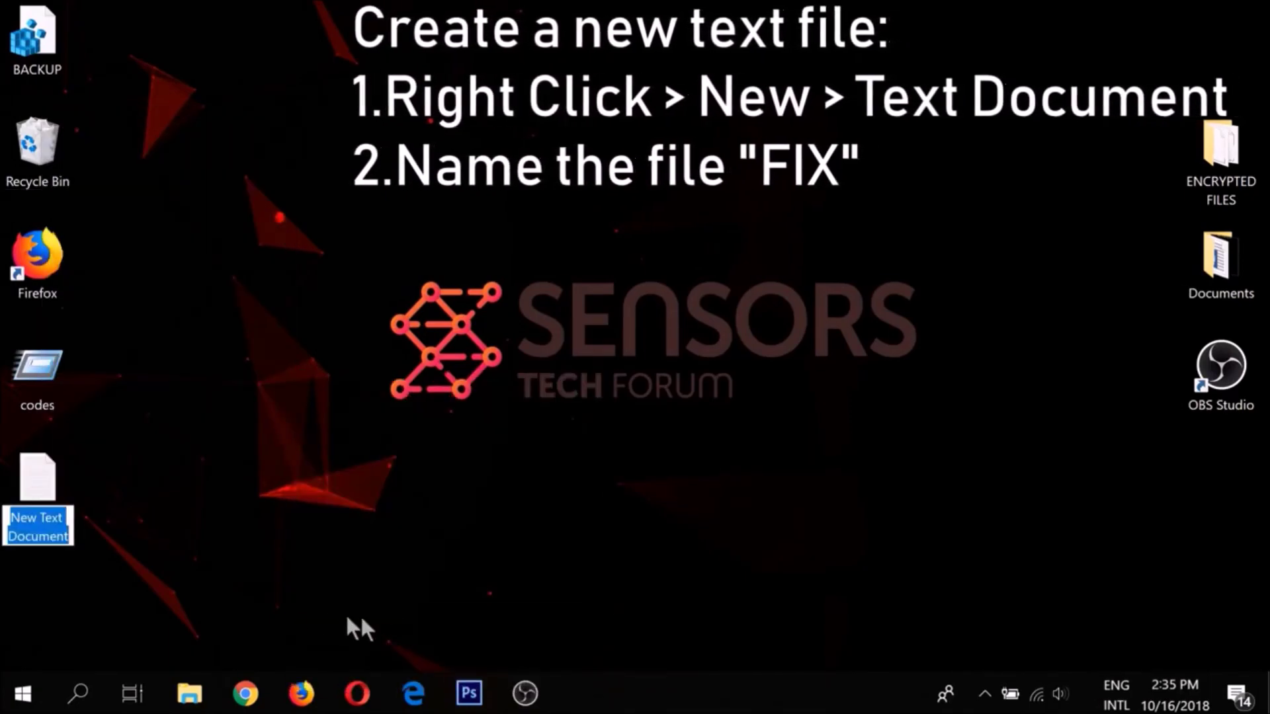
type("FIX")
key("Return")
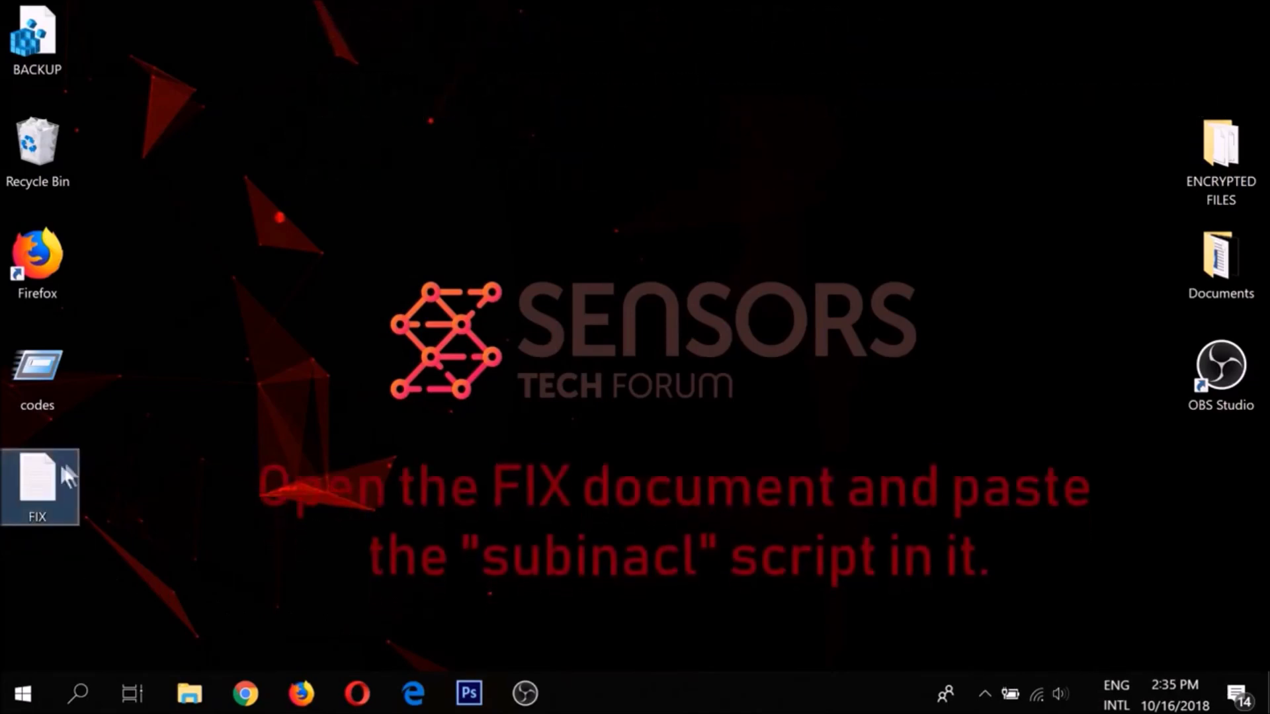
- Open the FIX text document in Notepad and paste the copied subinacl script into it
double_click(39, 471)
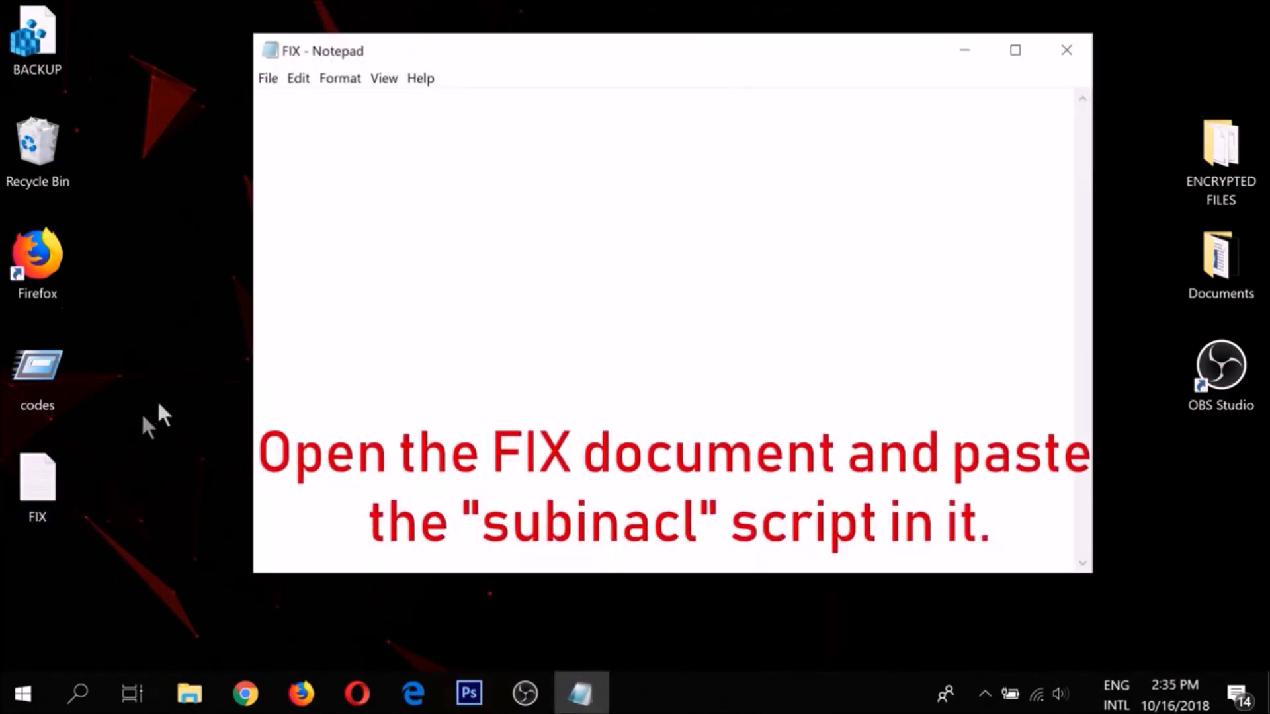
right_click(320, 221)
left_click(375, 298)
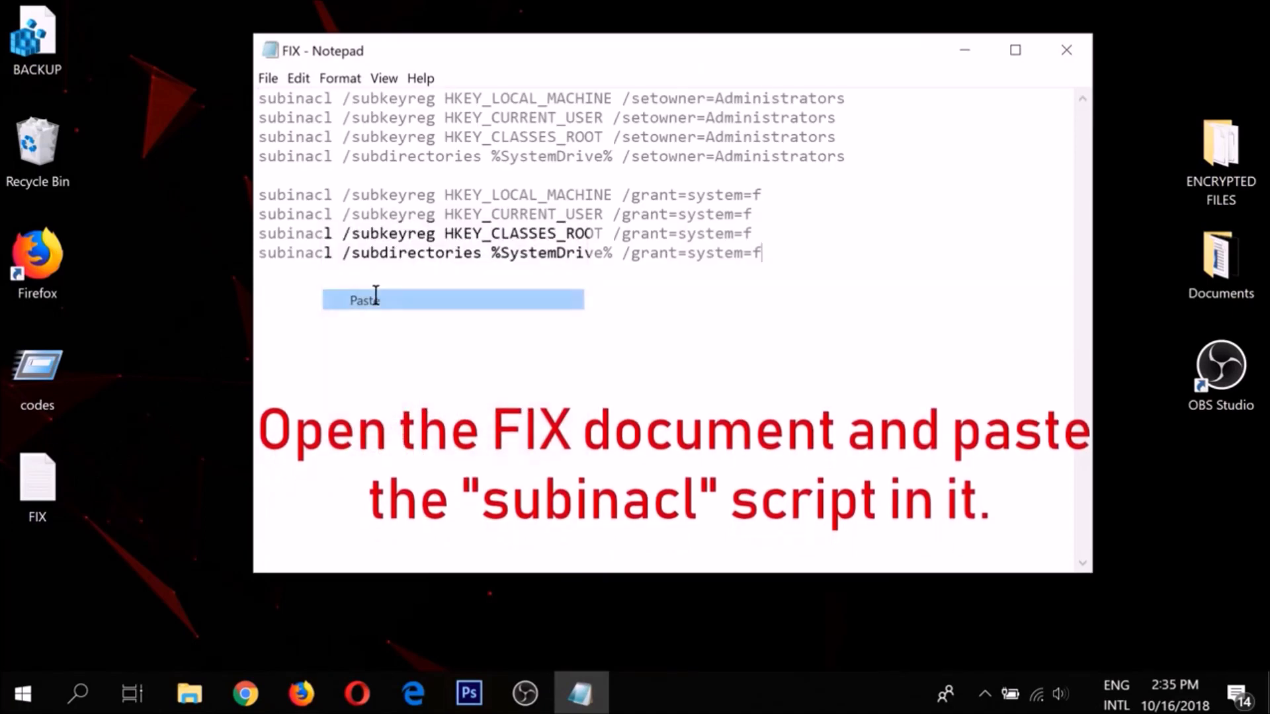
- Save the script to the Desktop as FIX.bat with file type All Files, close Notepad and select the new file
left_click(271, 79)
left_click(311, 163)
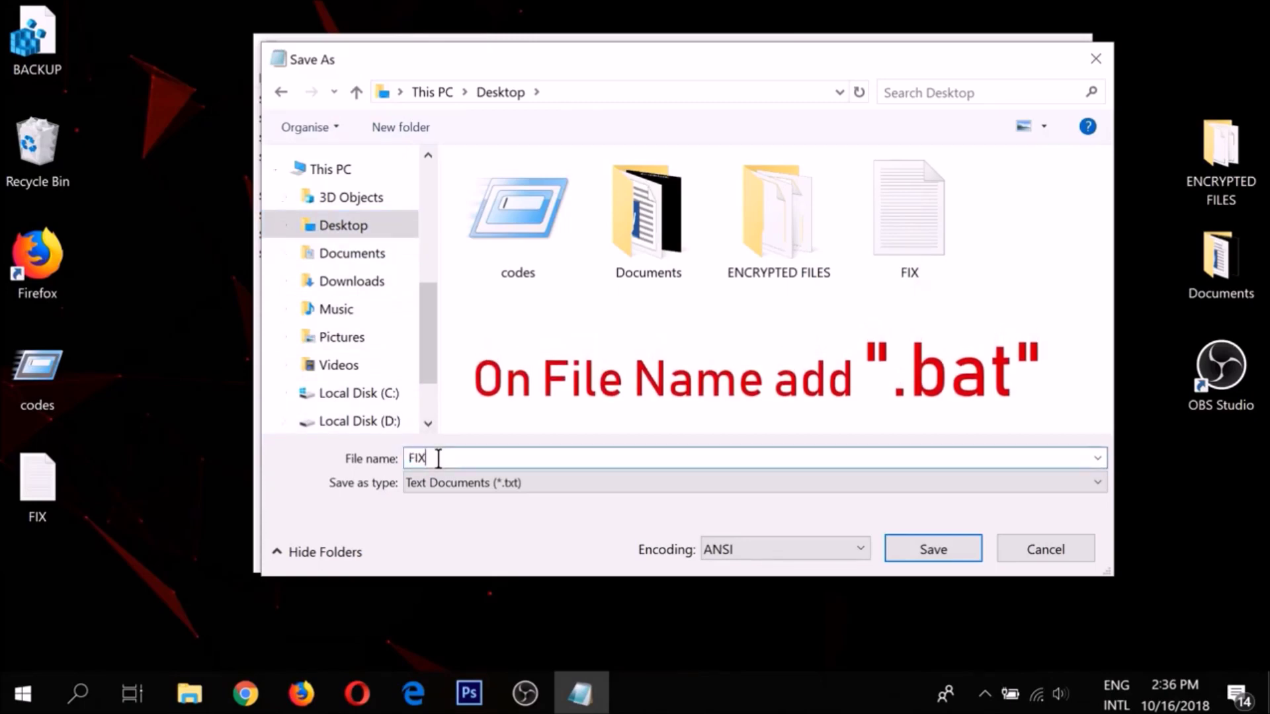
type(".")
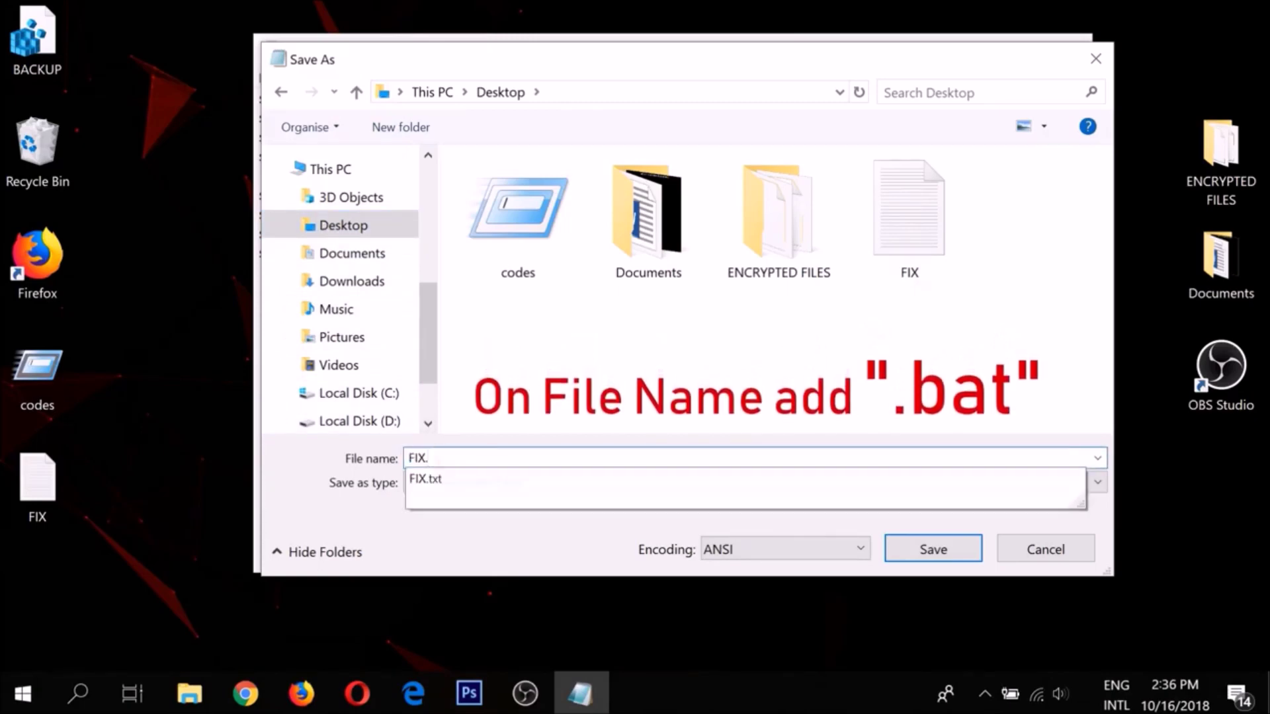
type("bat")
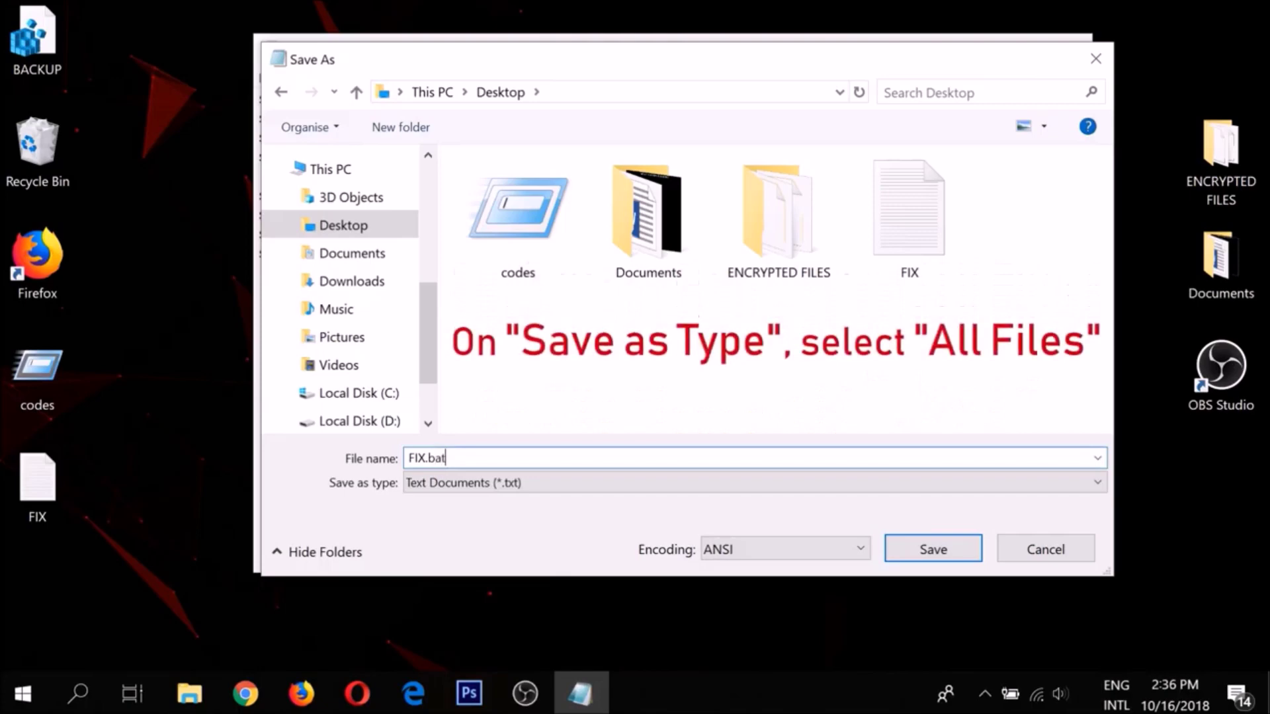
left_click(453, 482)
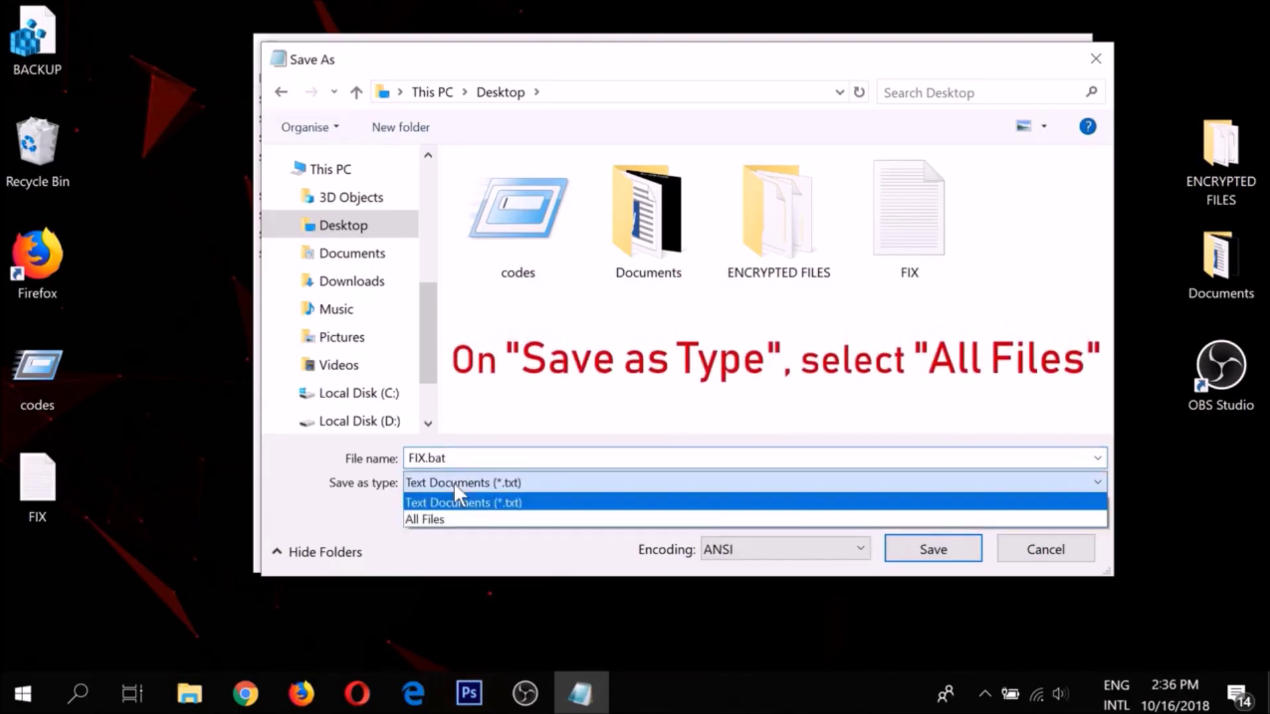
left_click(453, 520)
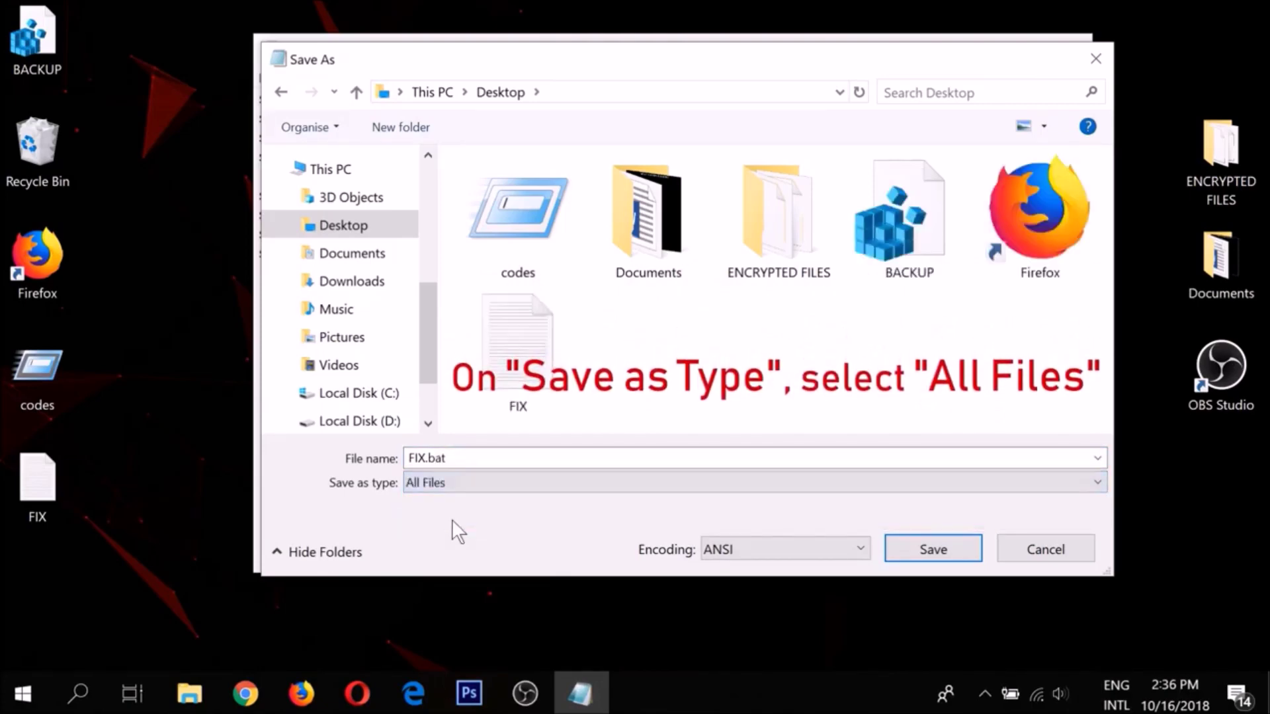
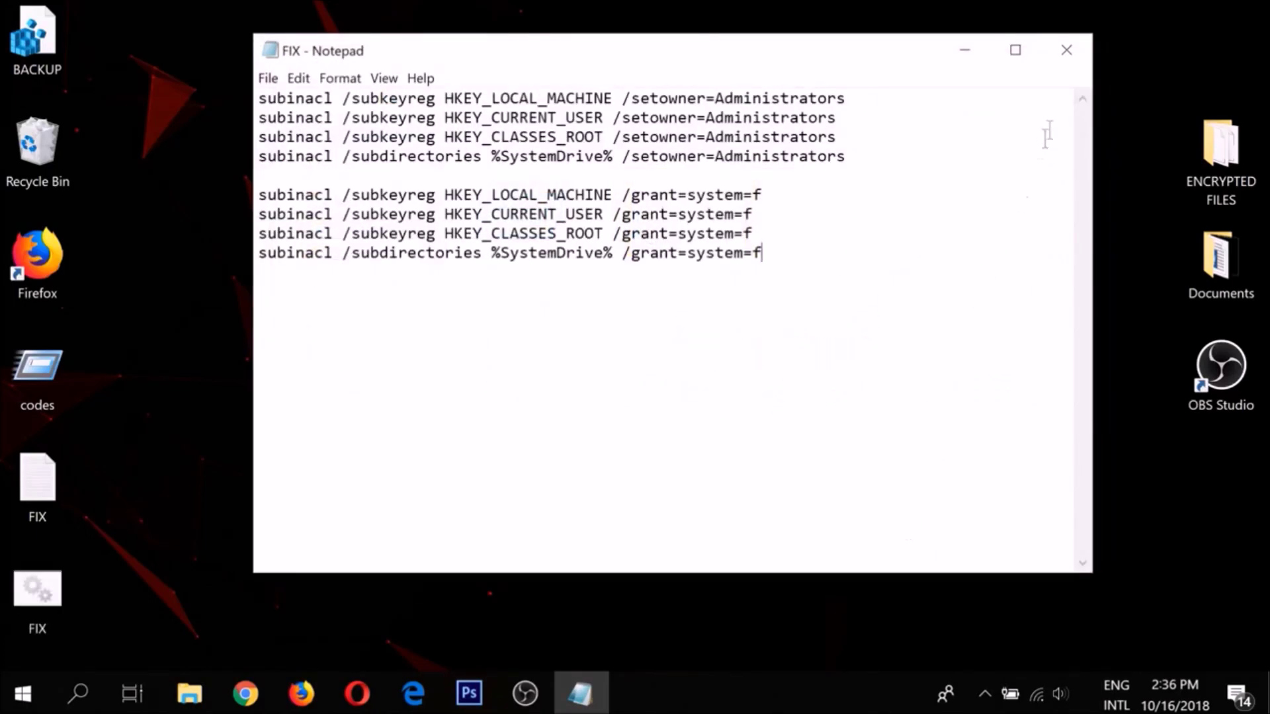
left_click(1070, 59)
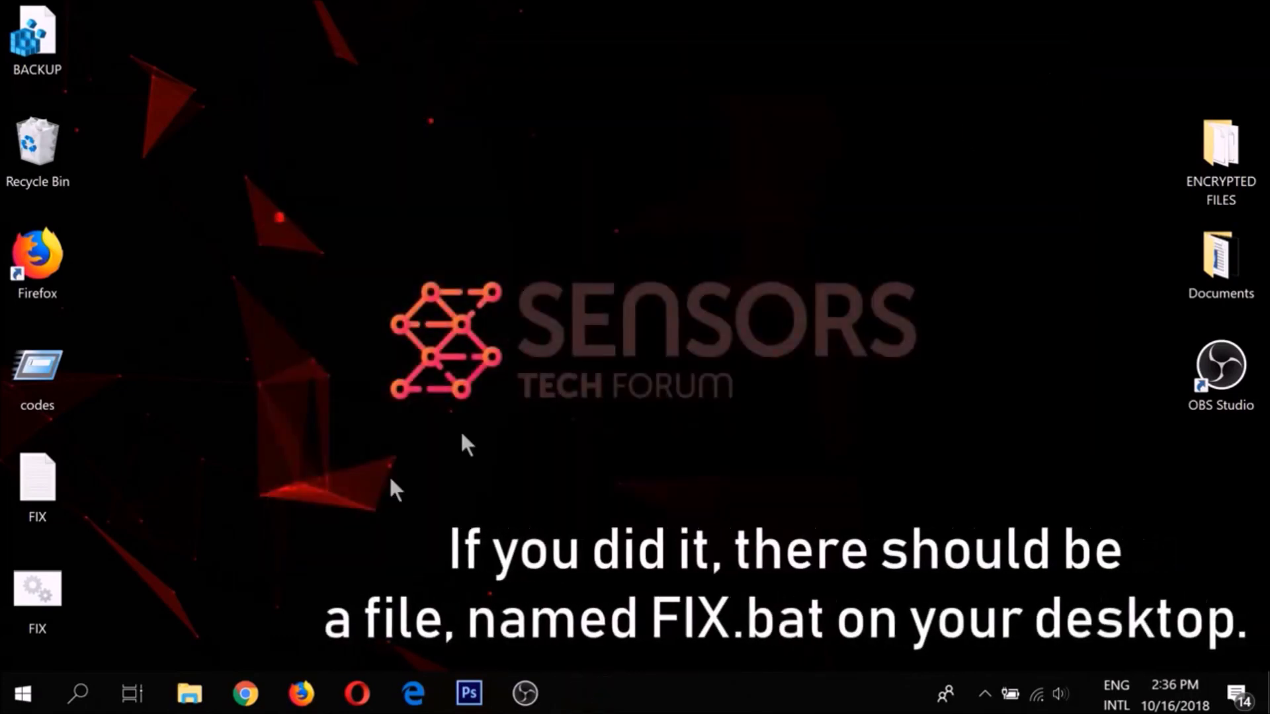
left_click(40, 622)
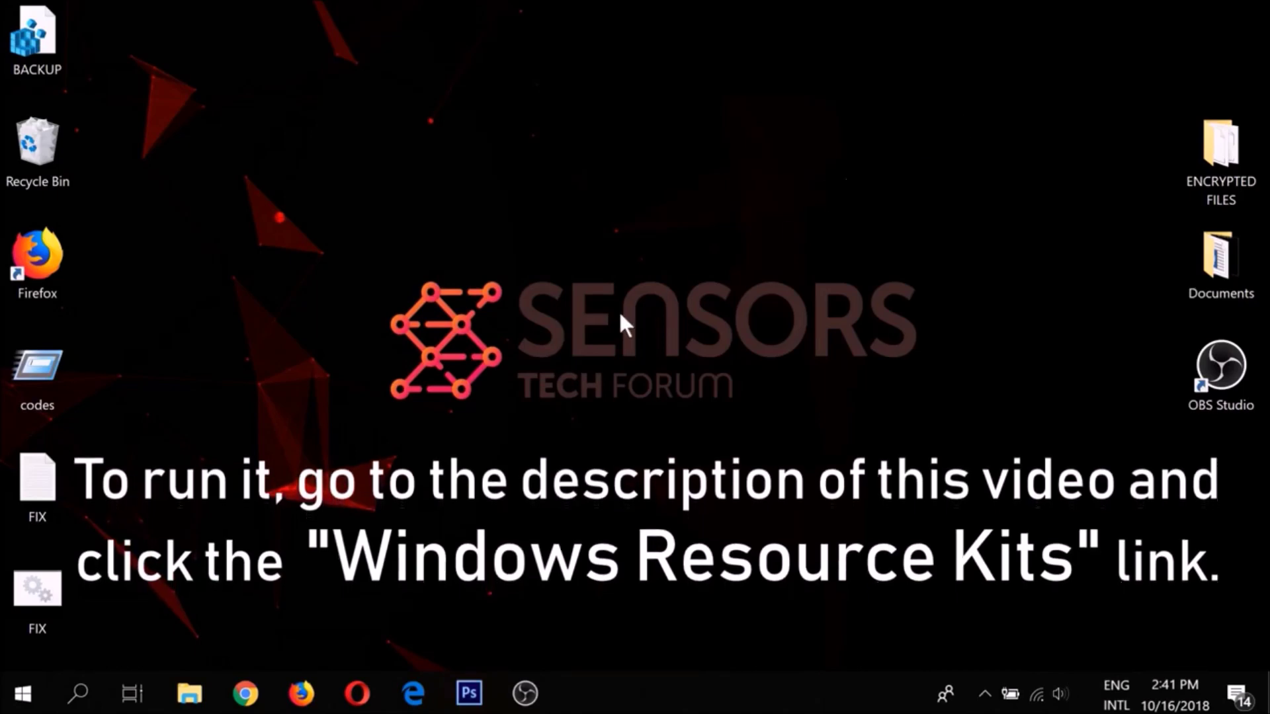
- Switch to Firefox, follow the Windows Resource Kits link in the video description, and download and save subinacl.msi from the Microsoft page
left_click(304, 695)
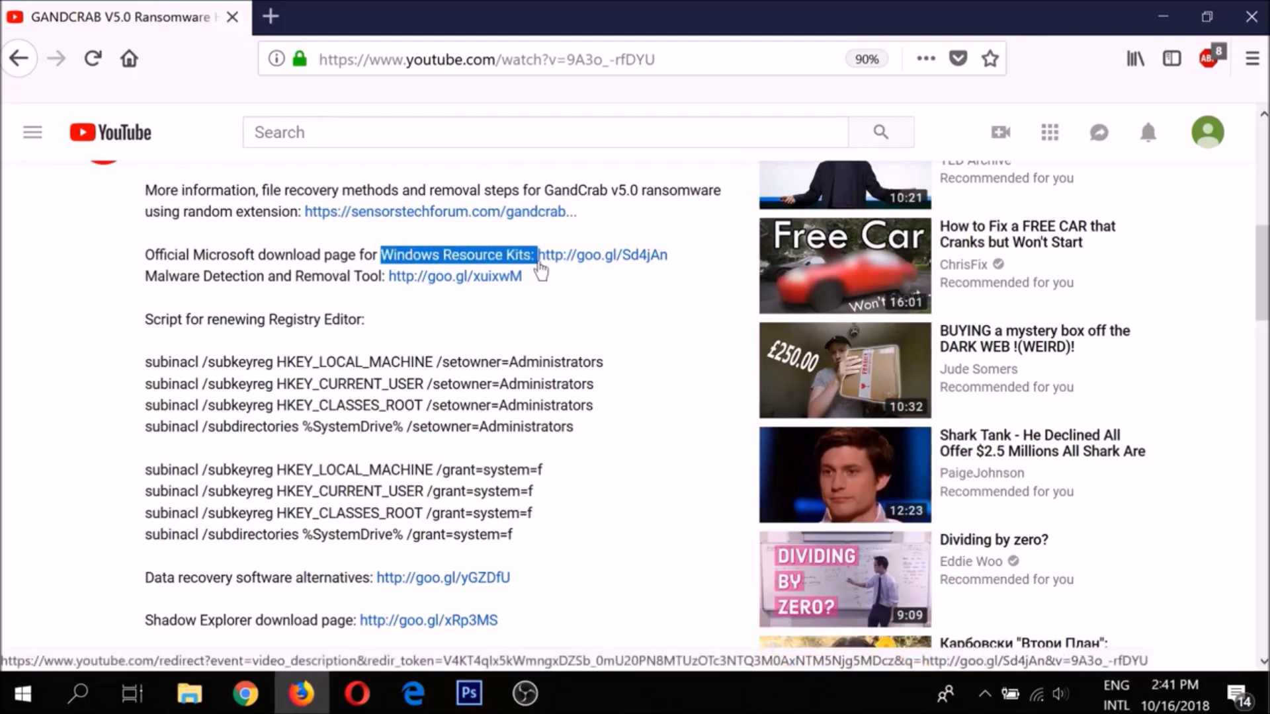
left_click(583, 259)
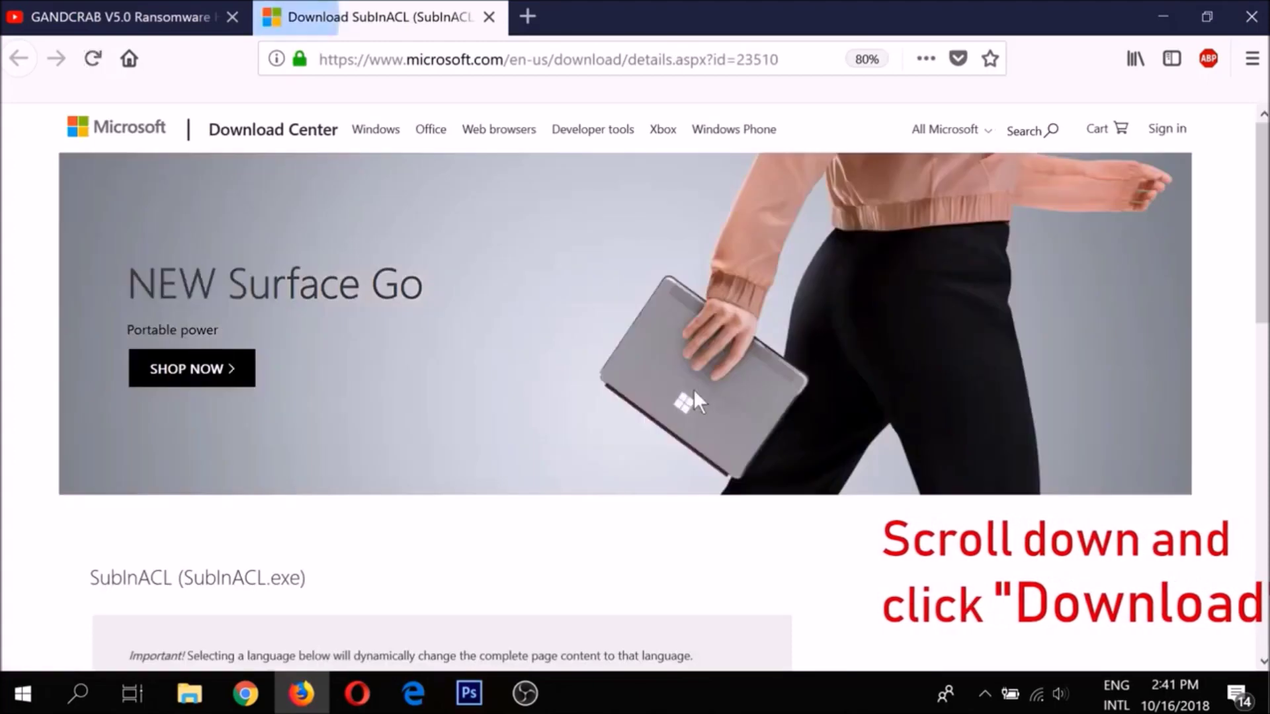
scroll(695, 400, "down", 3)
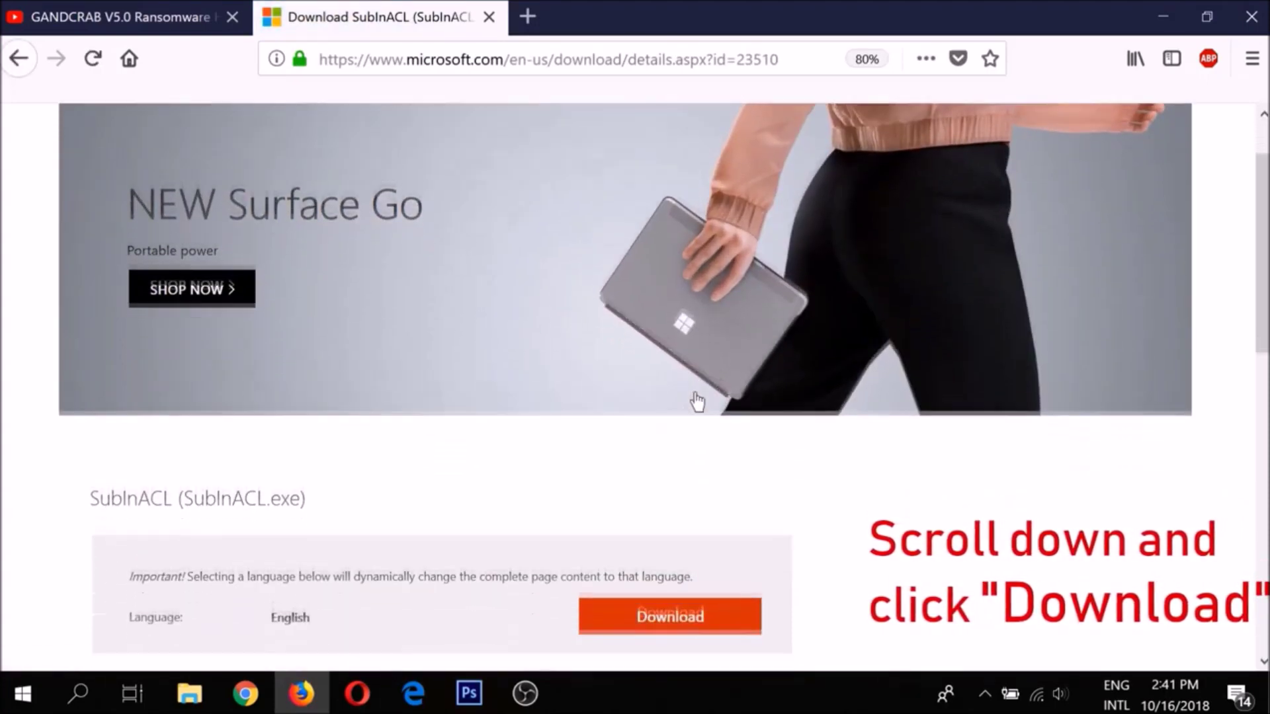
left_click(607, 603)
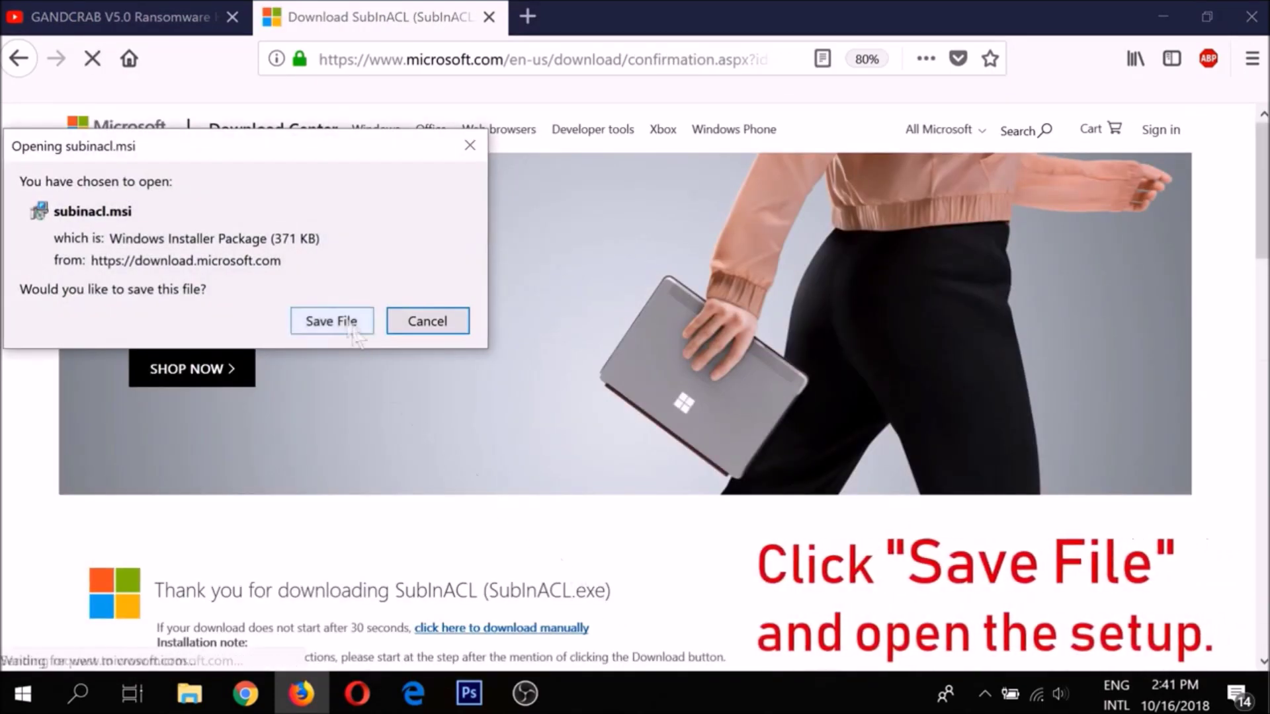
left_click(345, 316)
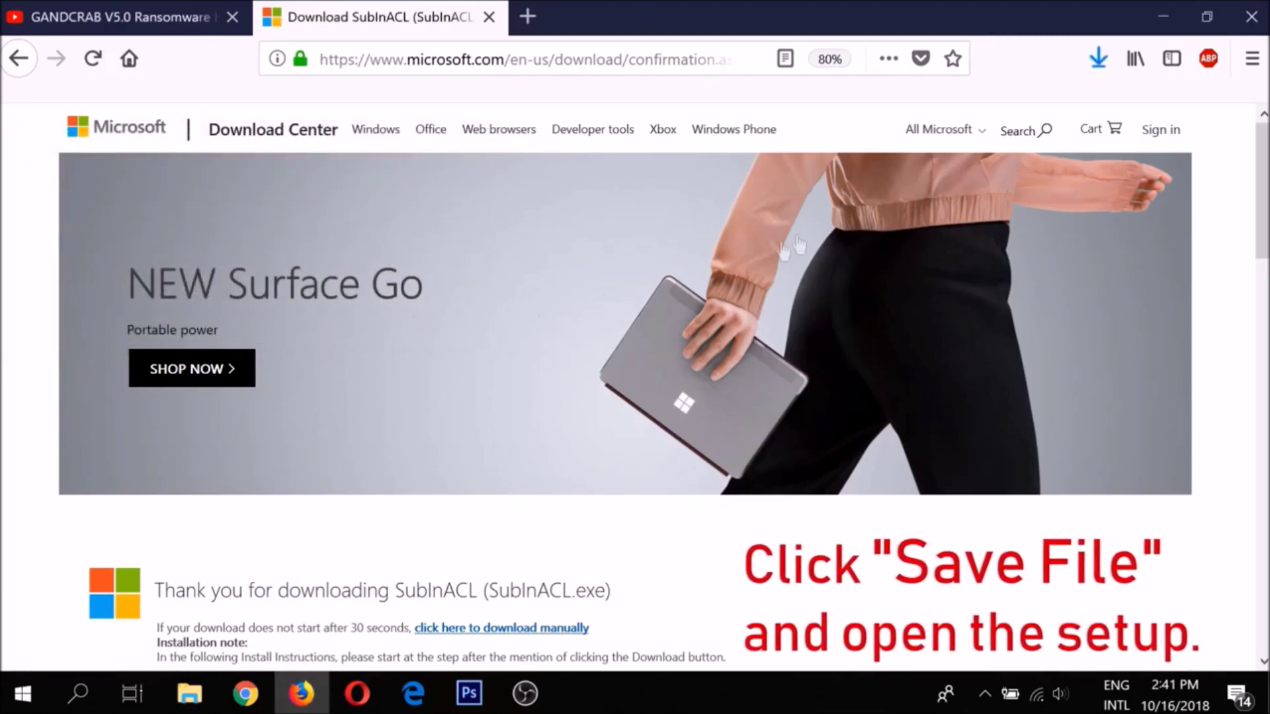
- Launch the downloaded subinacl.msi, accept the license agreement, complete the installation, and close Firefox with all its tabs
left_click(1097, 60)
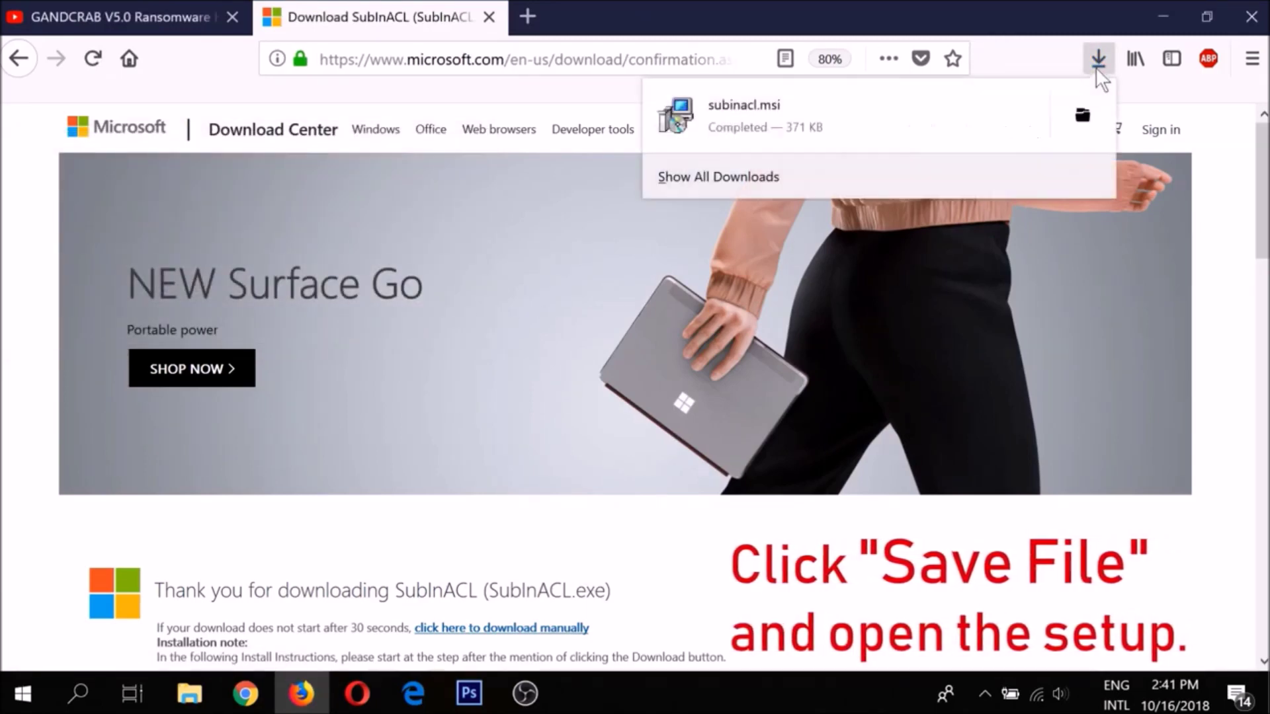
left_click(820, 121)
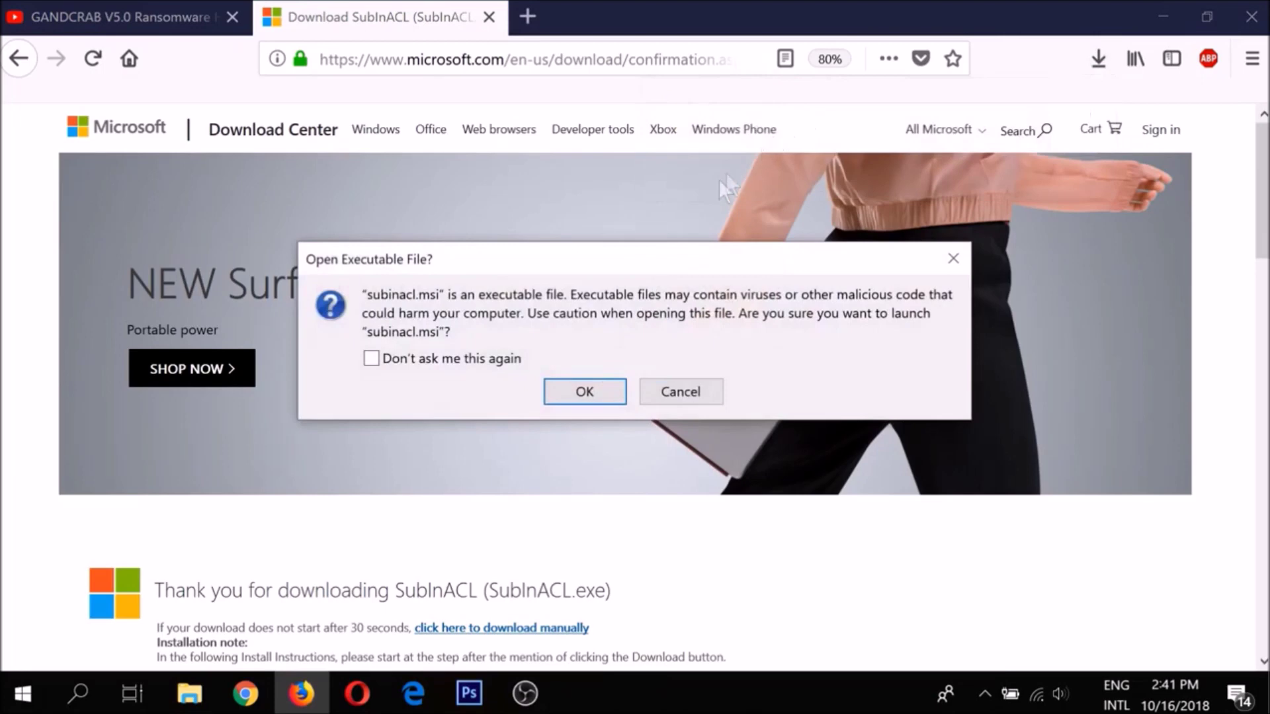
left_click(585, 392)
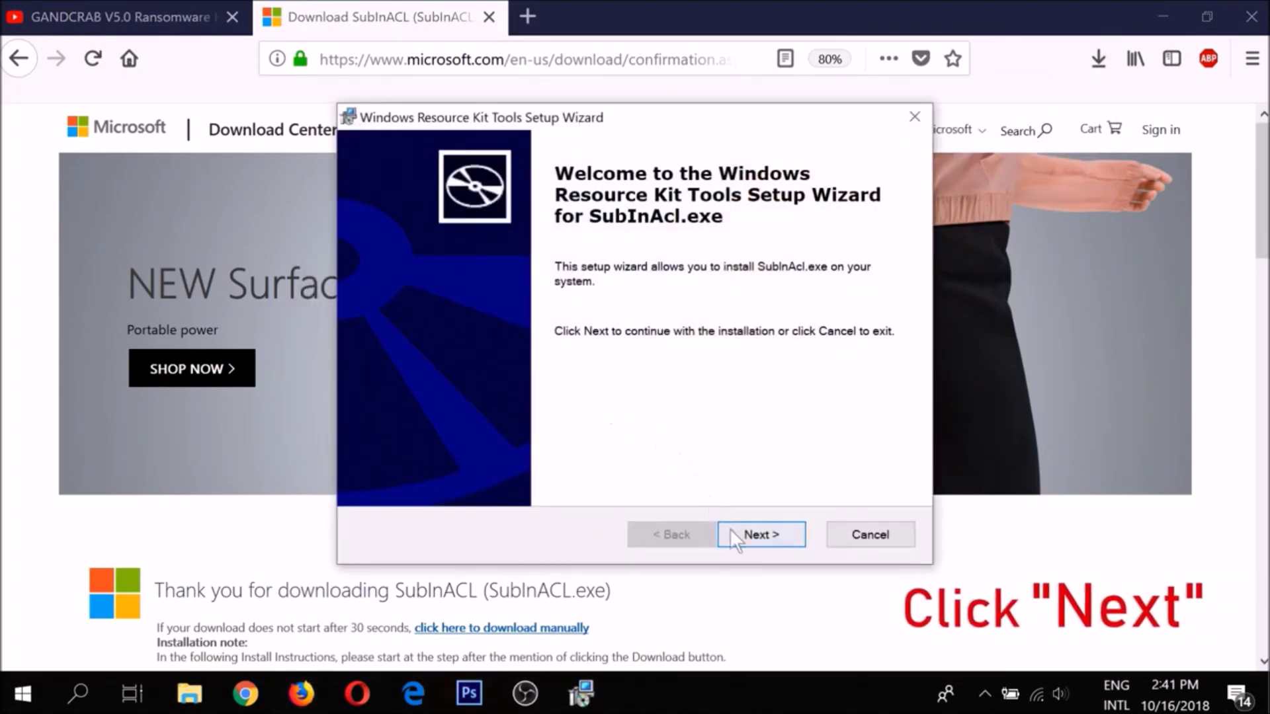
left_click(732, 534)
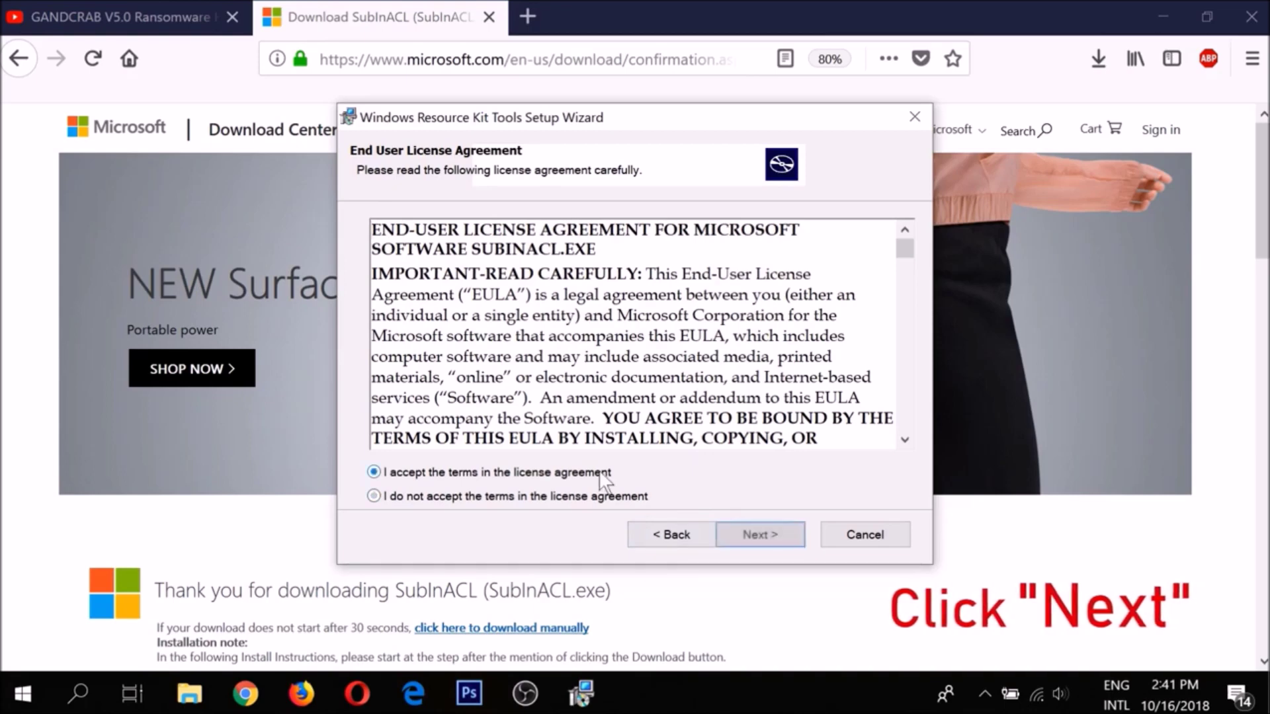
left_click(600, 474)
left_click(759, 535)
left_click(771, 530)
left_click(745, 537)
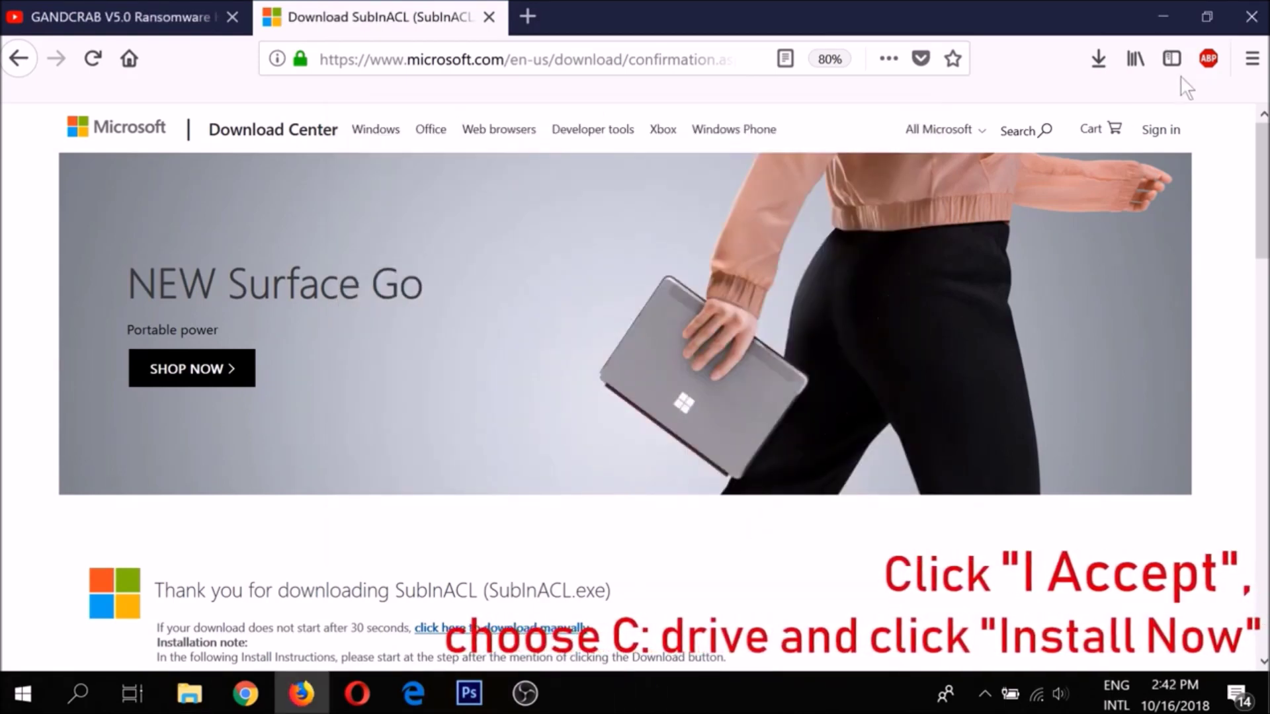
left_click(1263, 21)
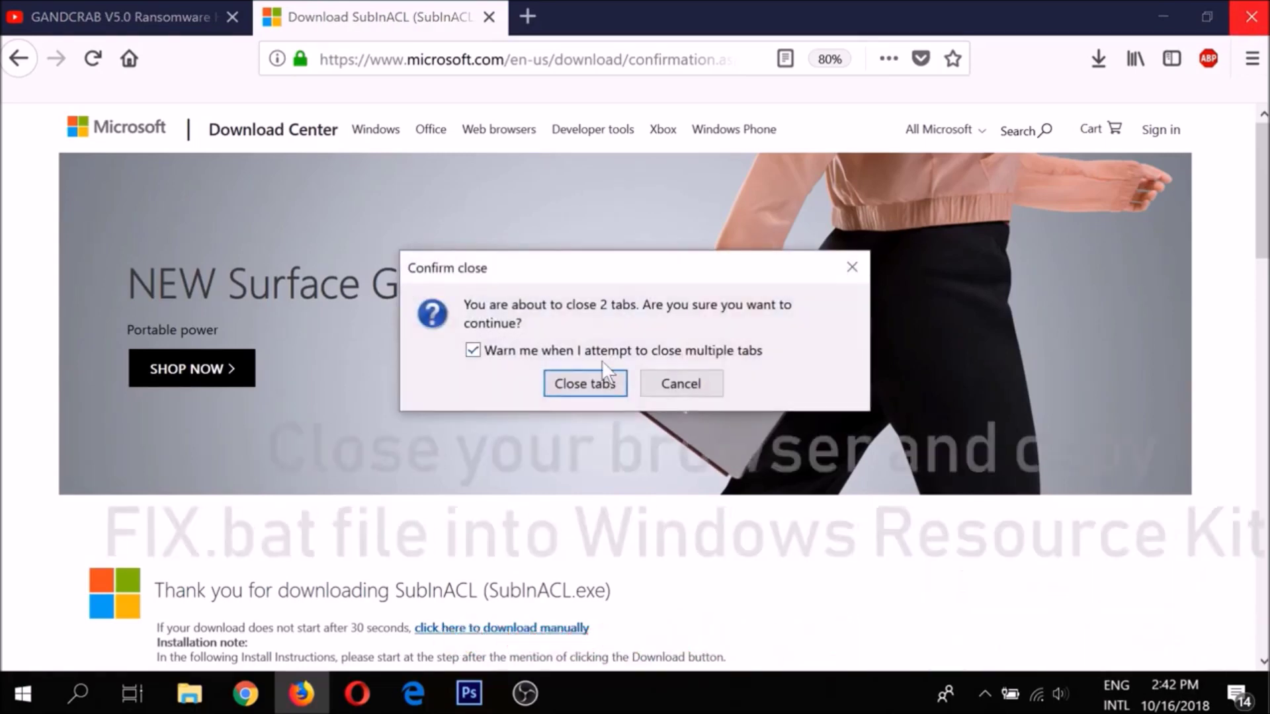
left_click(590, 380)
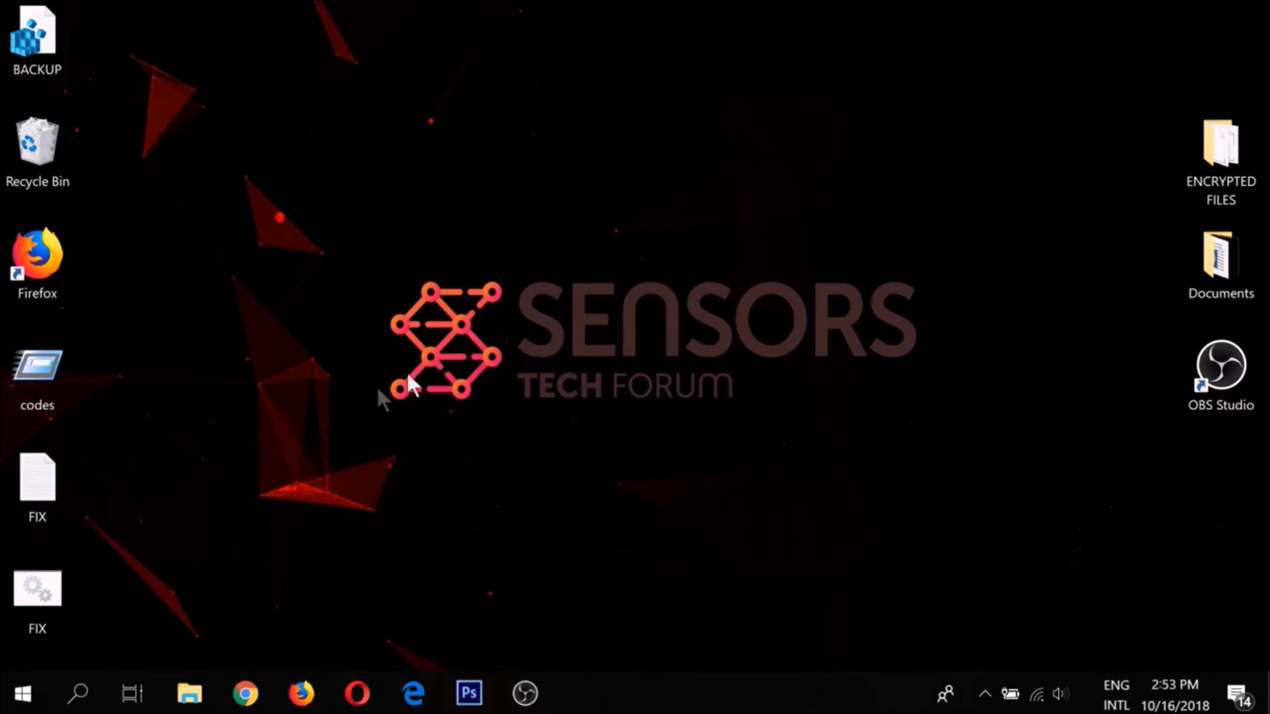
- Search Windows for %PROGRAMFILES(X86)% and open the resulting folder
left_click(79, 688)
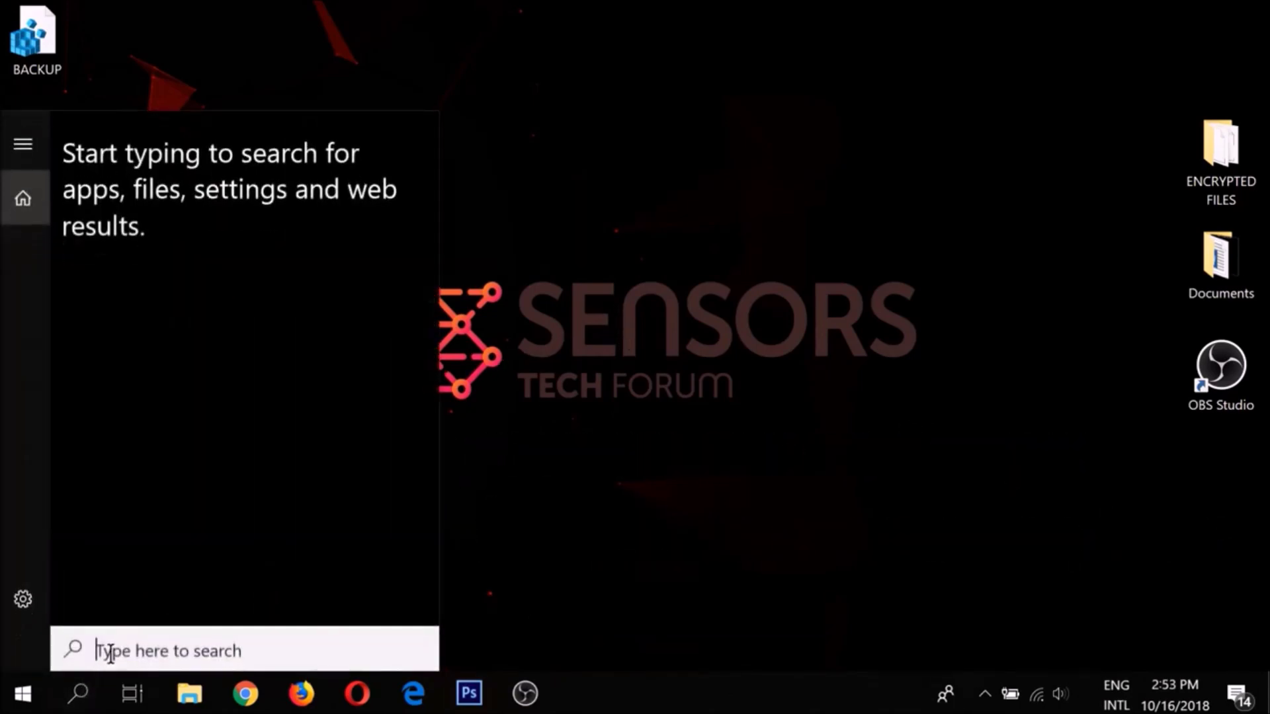
type("%PR")
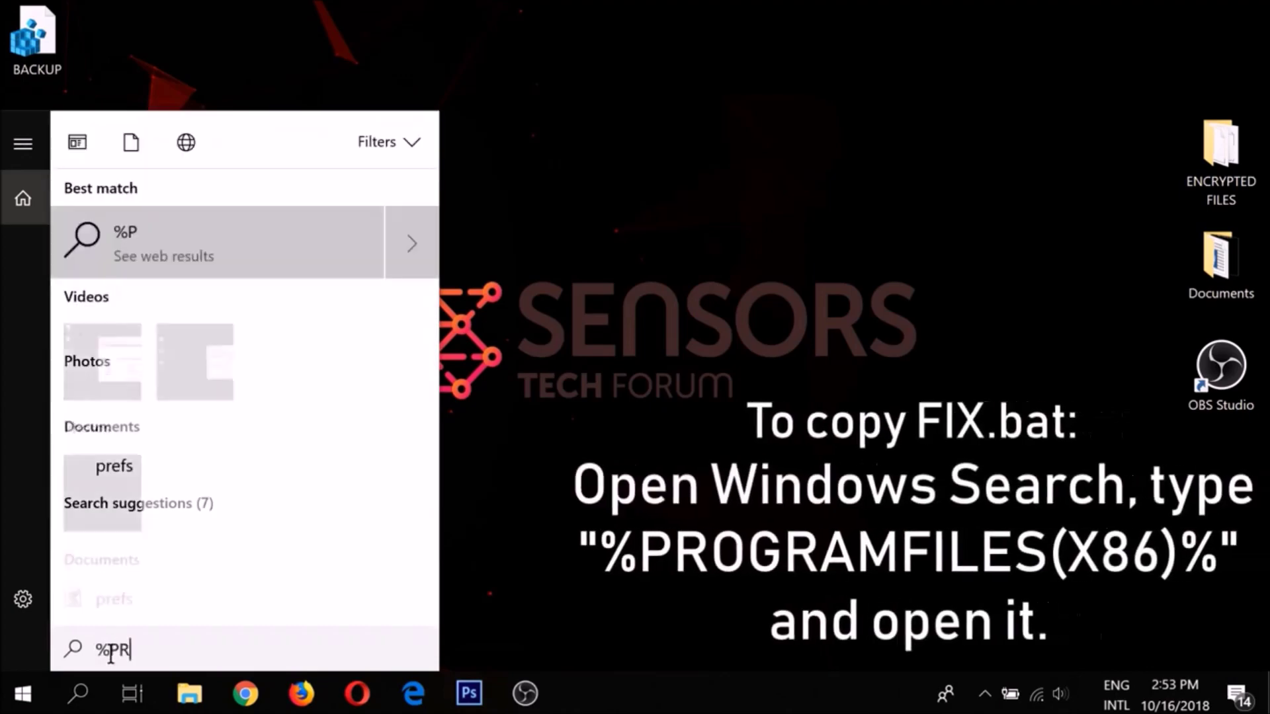
type("OGRAMFILES(X")
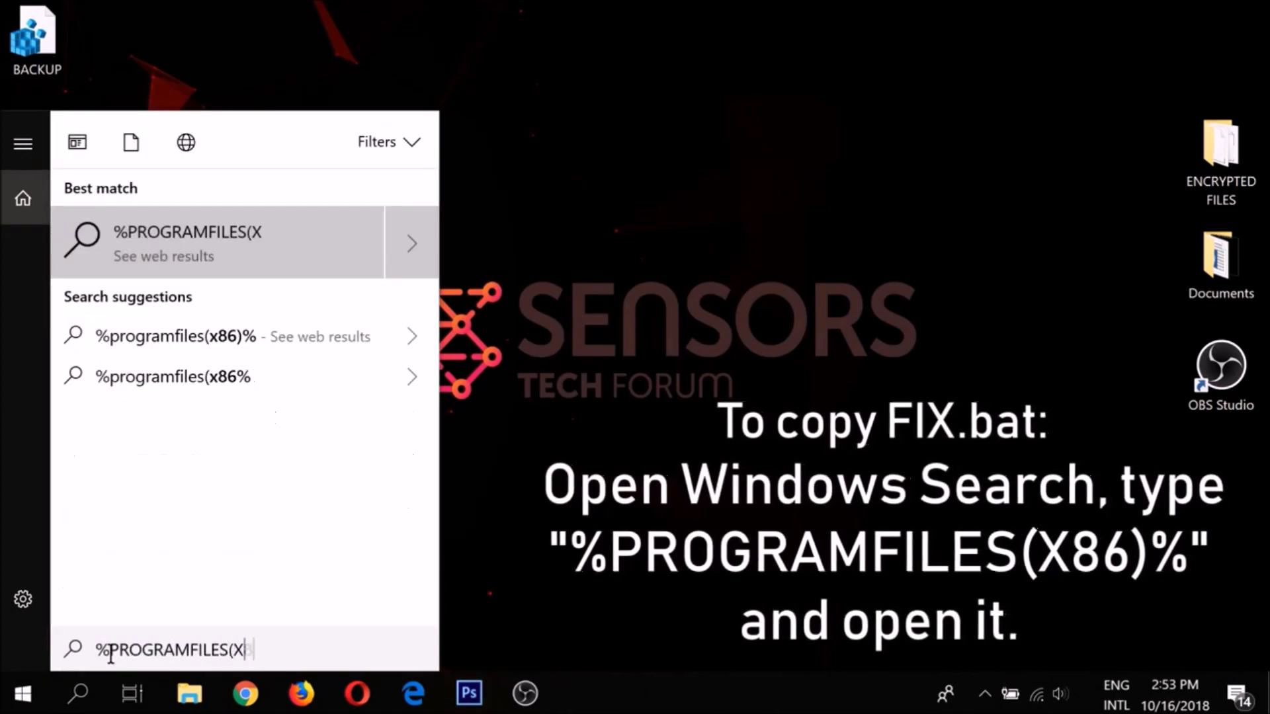
type("86)%")
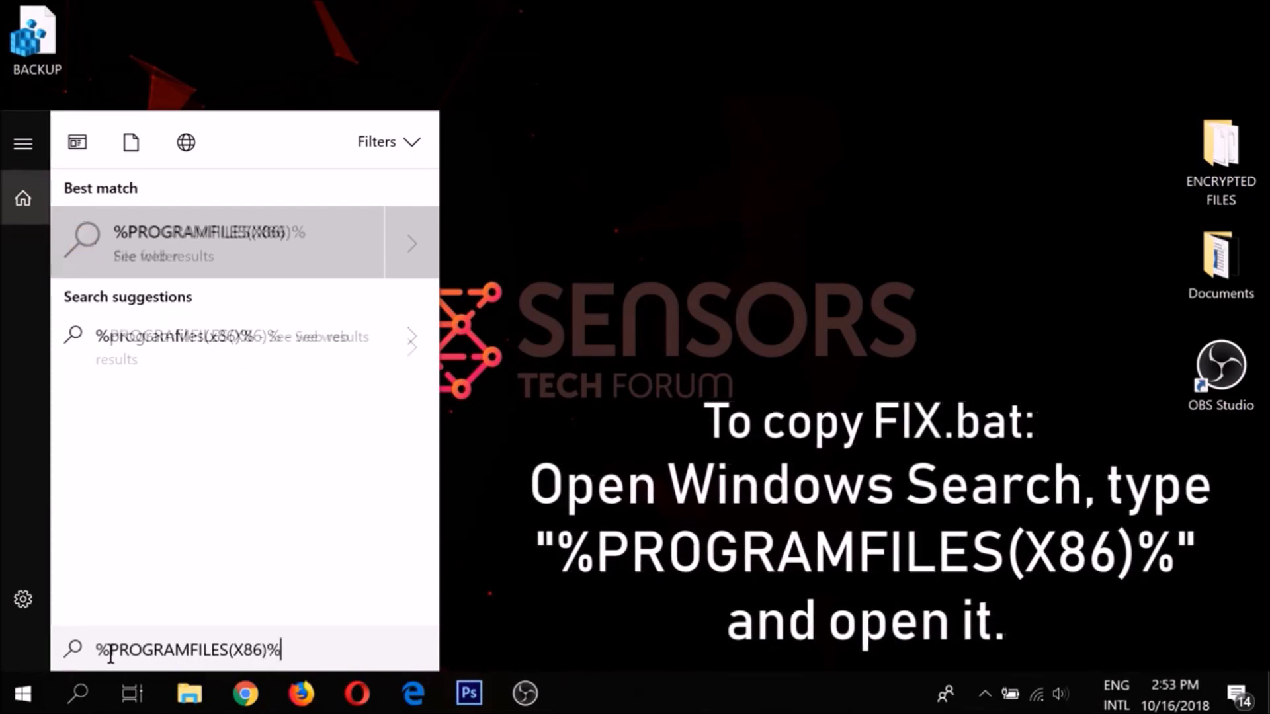
left_click(350, 254)
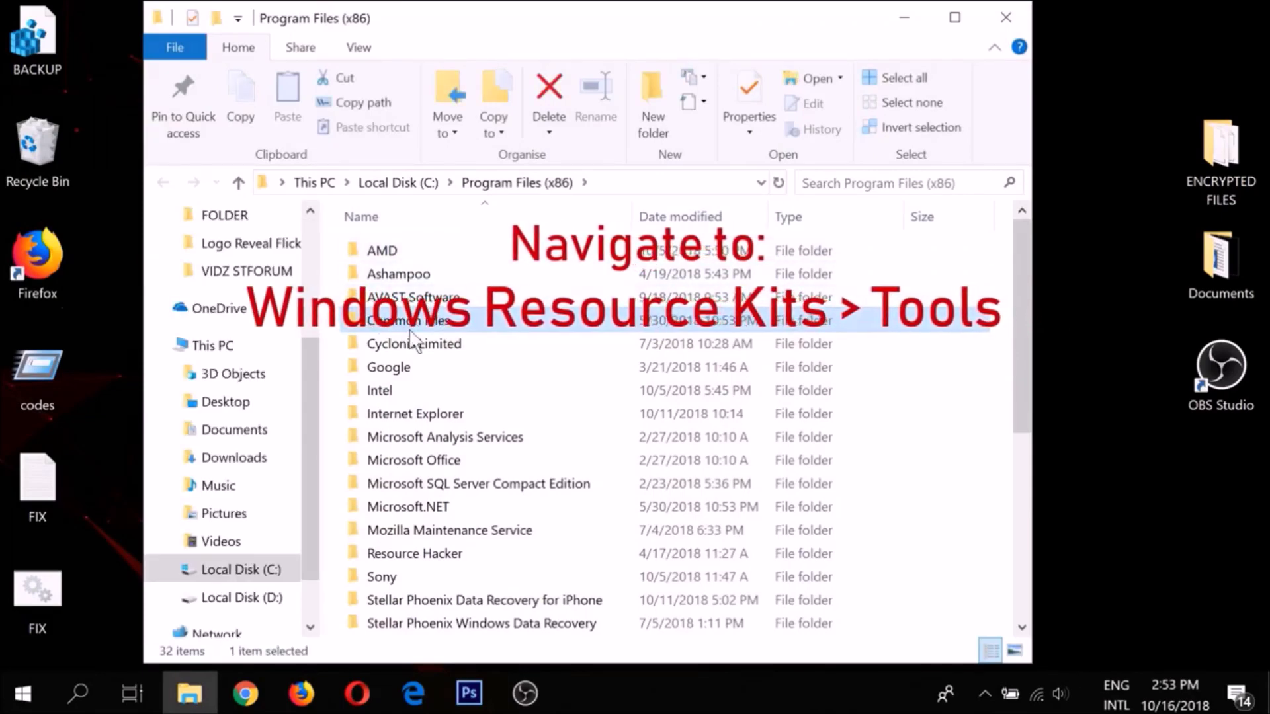
- Open the Tools folder inside Windows Resource Kits
key("w")
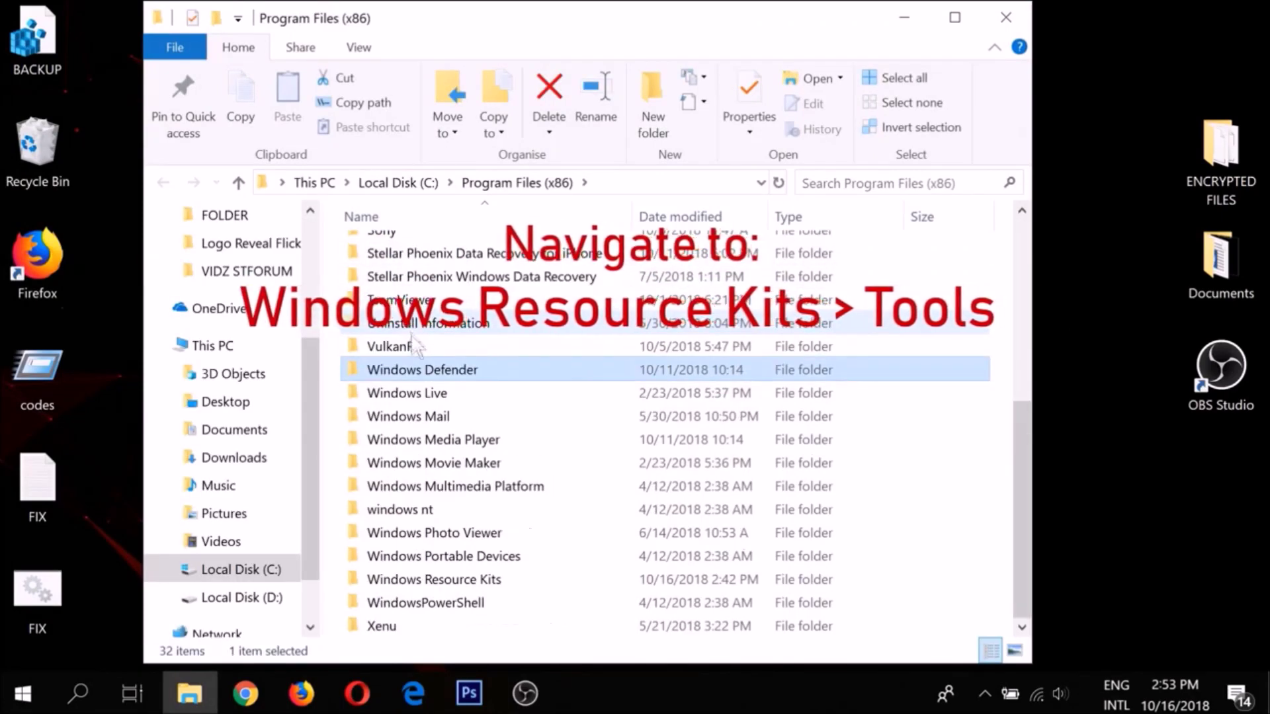
left_click(449, 576)
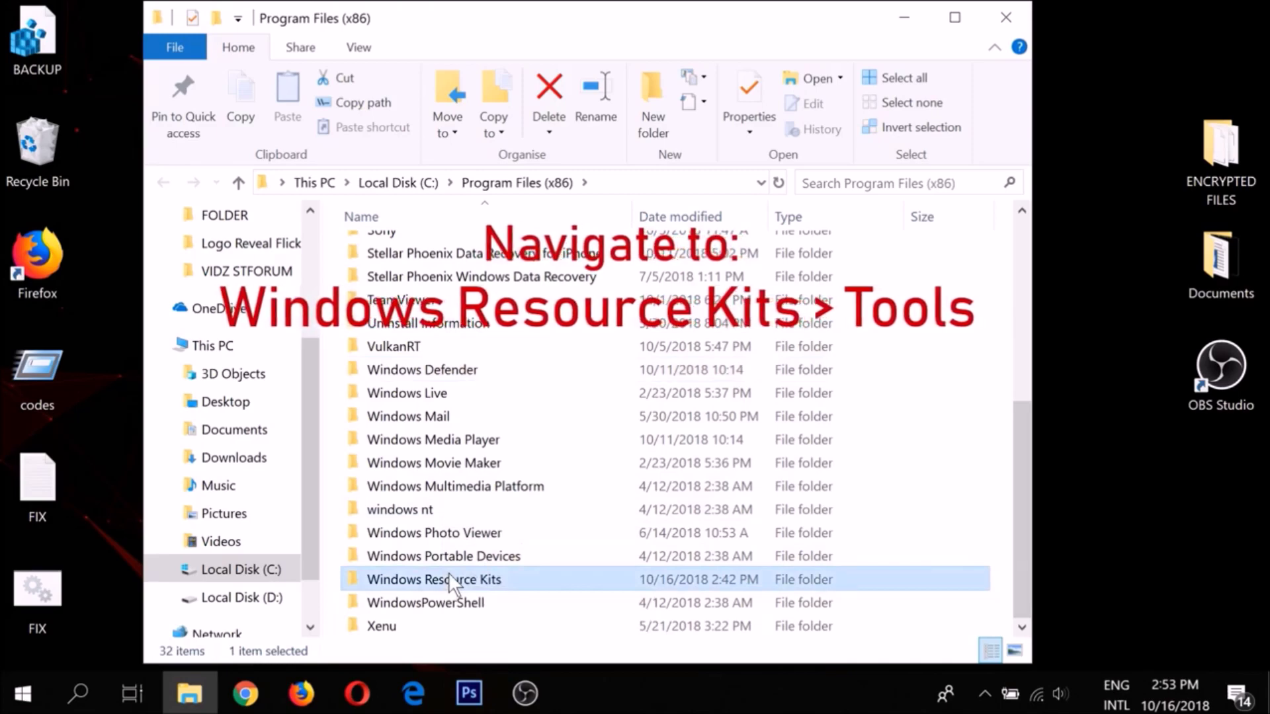
double_click(448, 575)
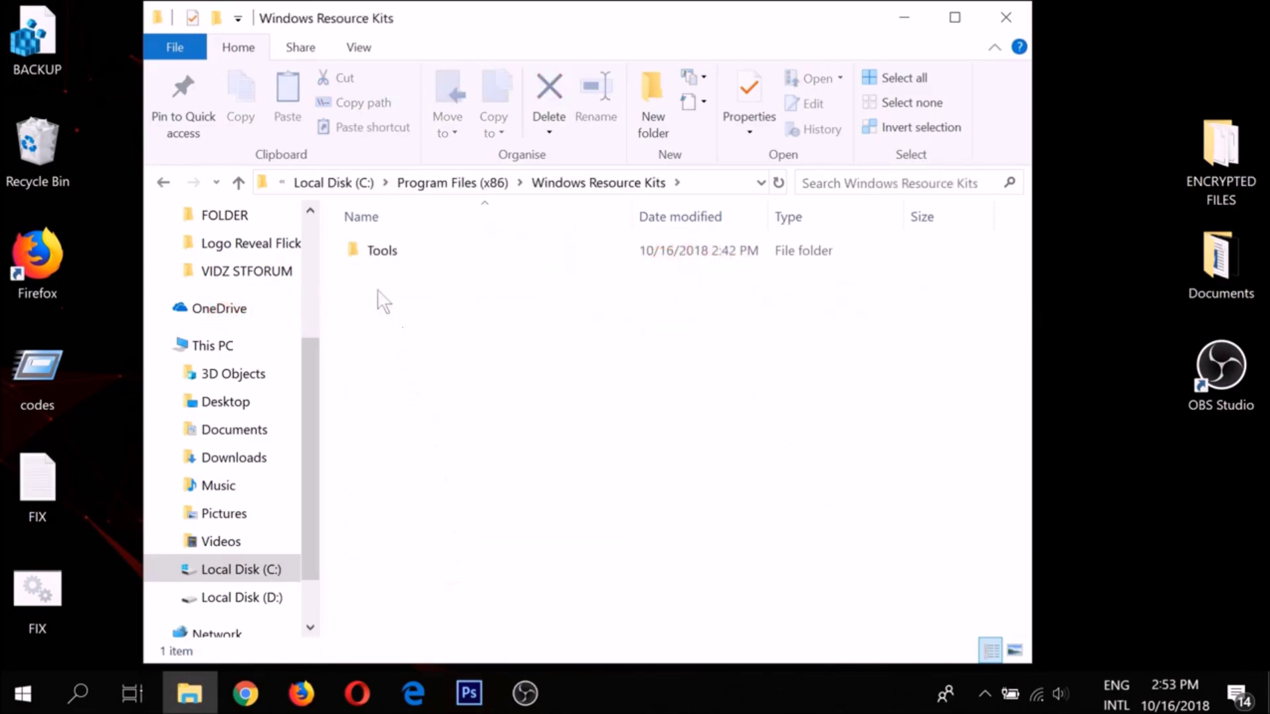
left_click(373, 253)
double_click(375, 254)
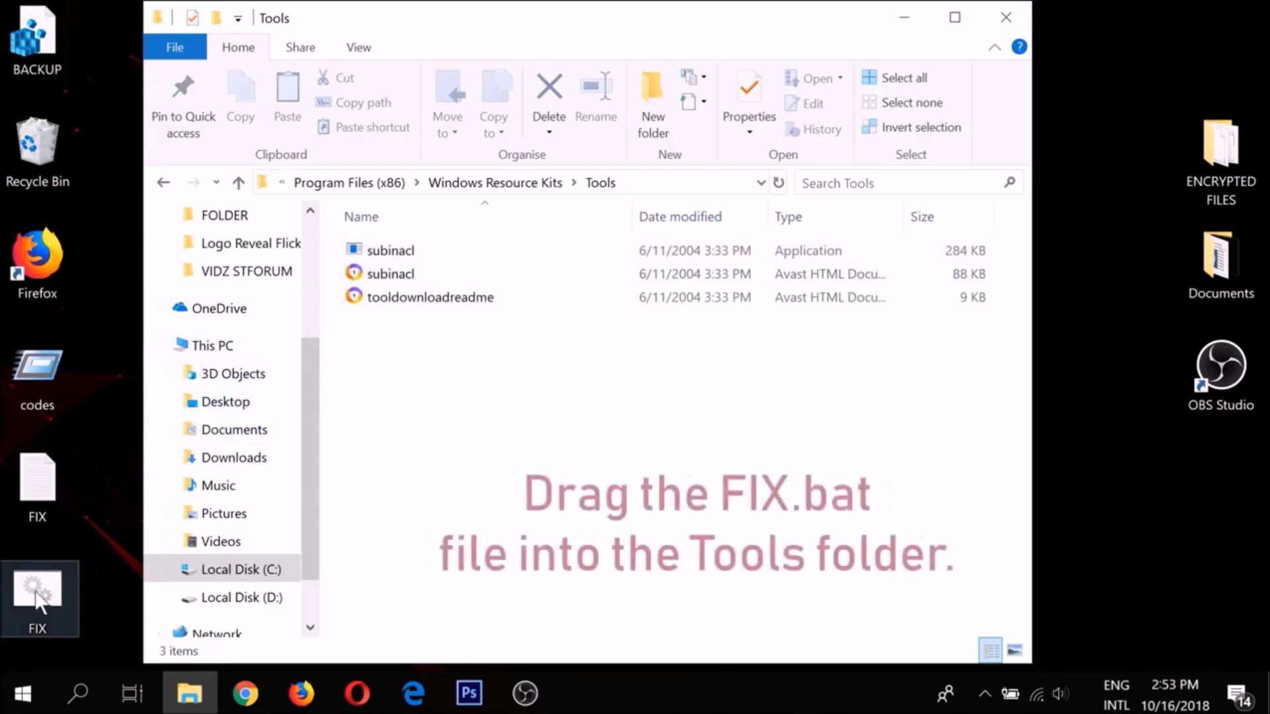
- Move the FIX batch file from the desktop into the Tools folder with administrator permission, and close the folder window
left_click_drag(348, 373, 353, 372)
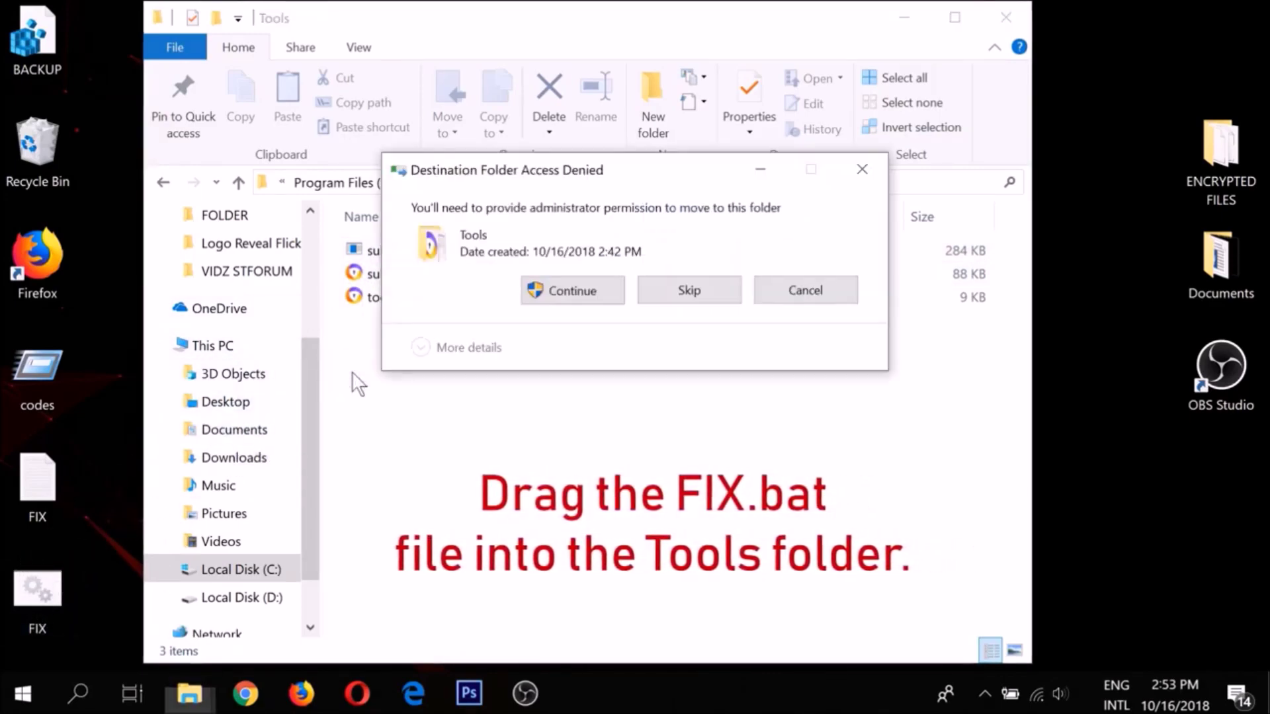
left_click(538, 296)
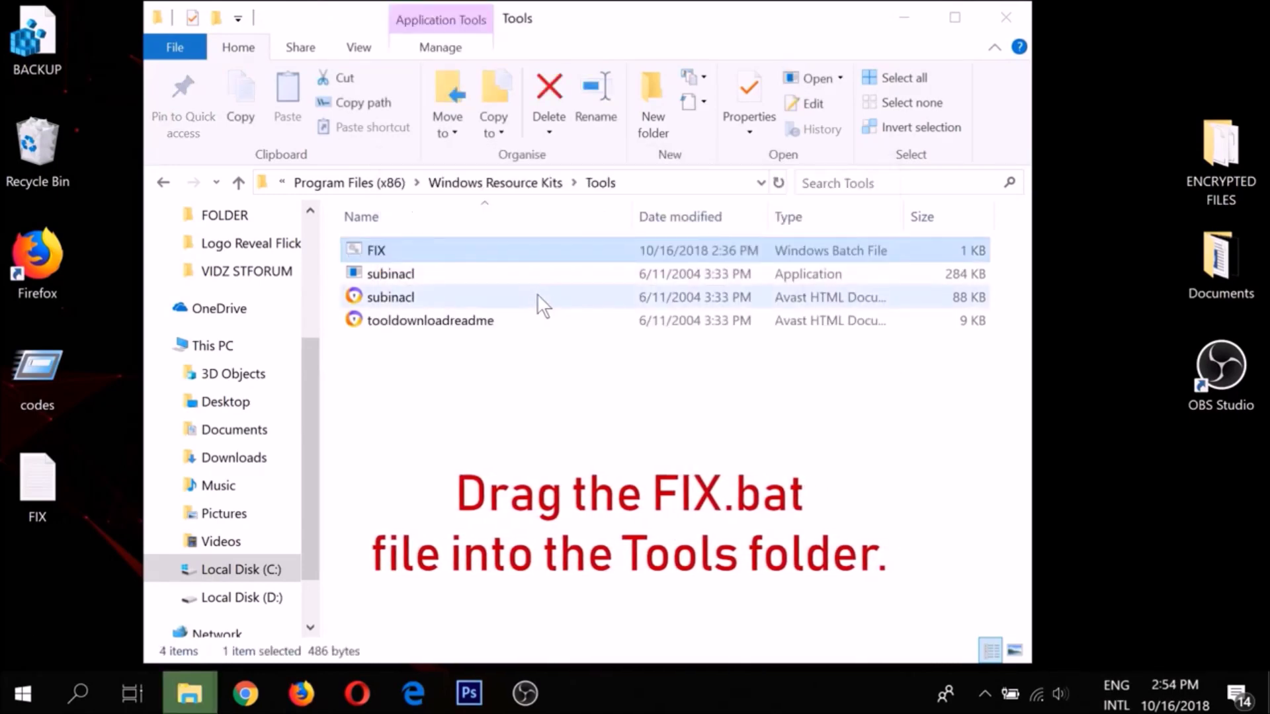
left_click(1006, 19)
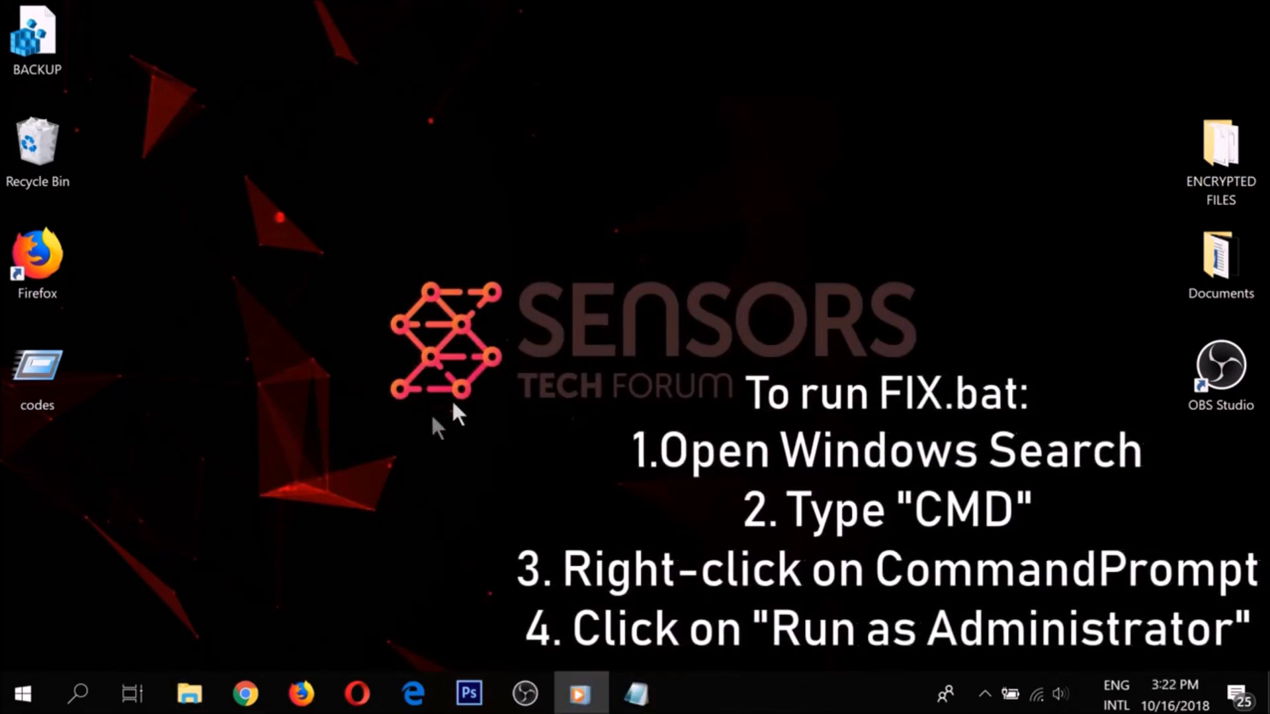
- Search Windows for CMD and run Command Prompt as administrator
left_click(74, 691)
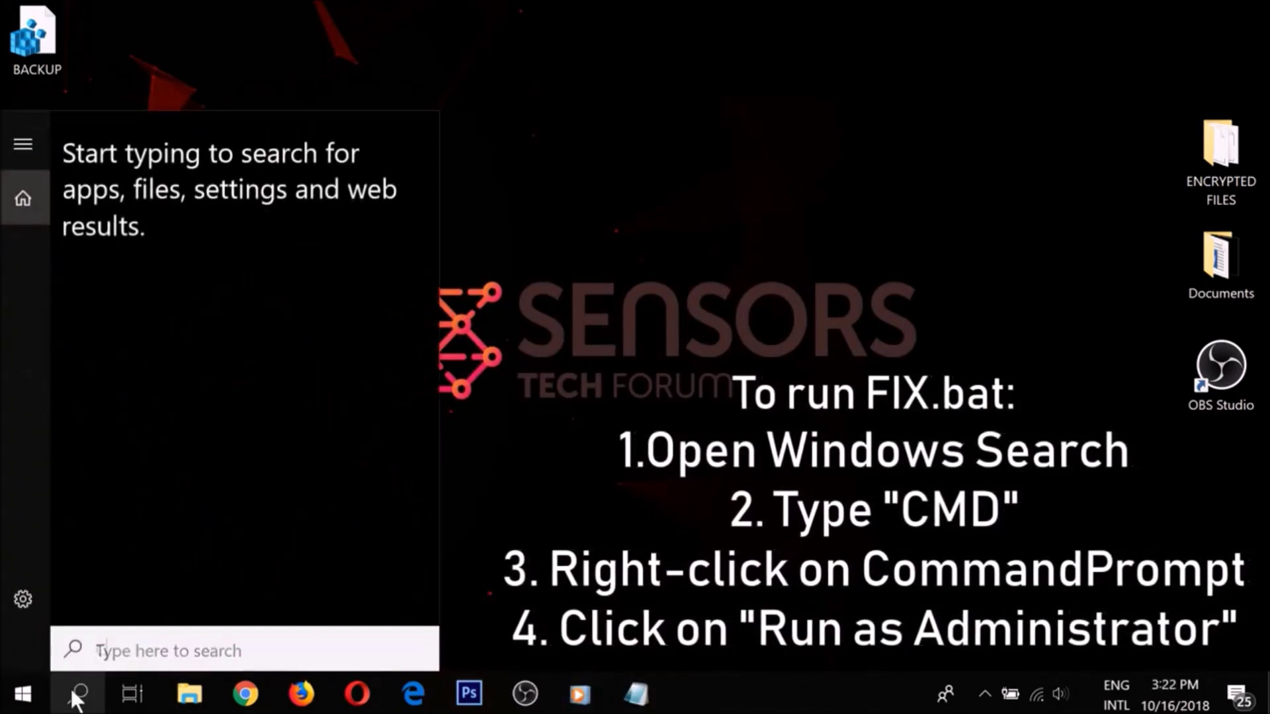
type("CMD")
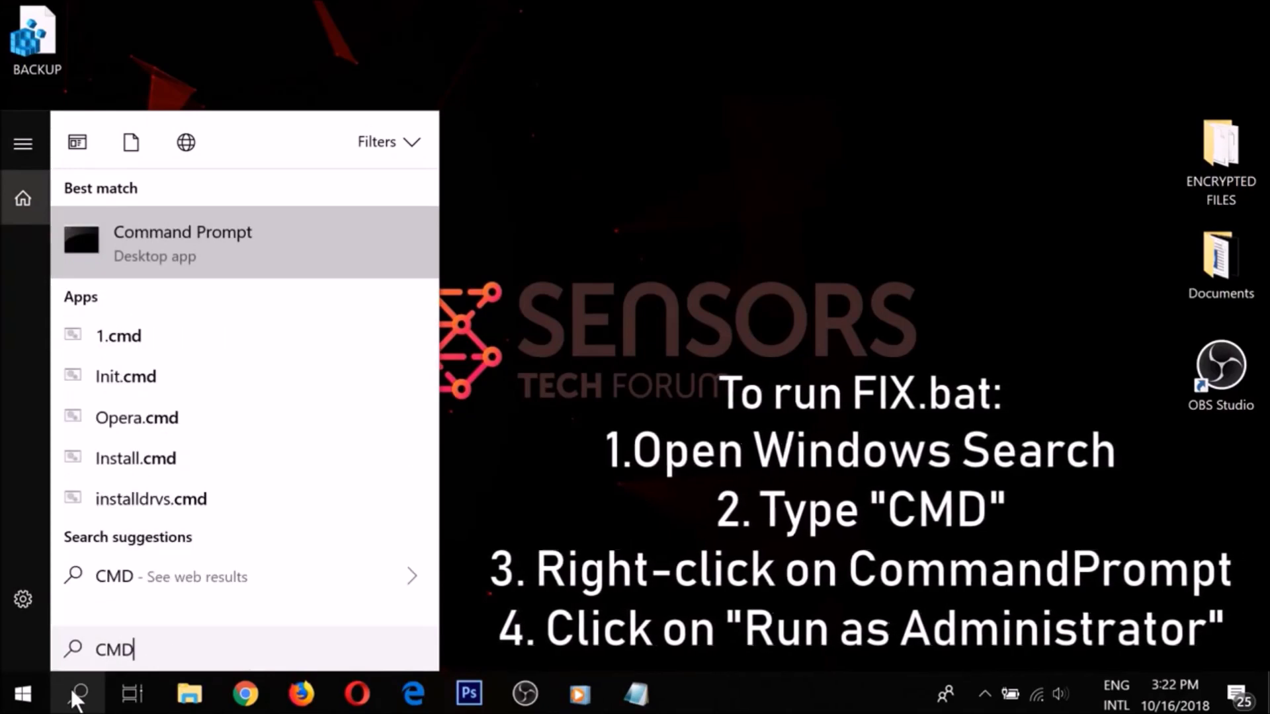
right_click(171, 255)
left_click(206, 283)
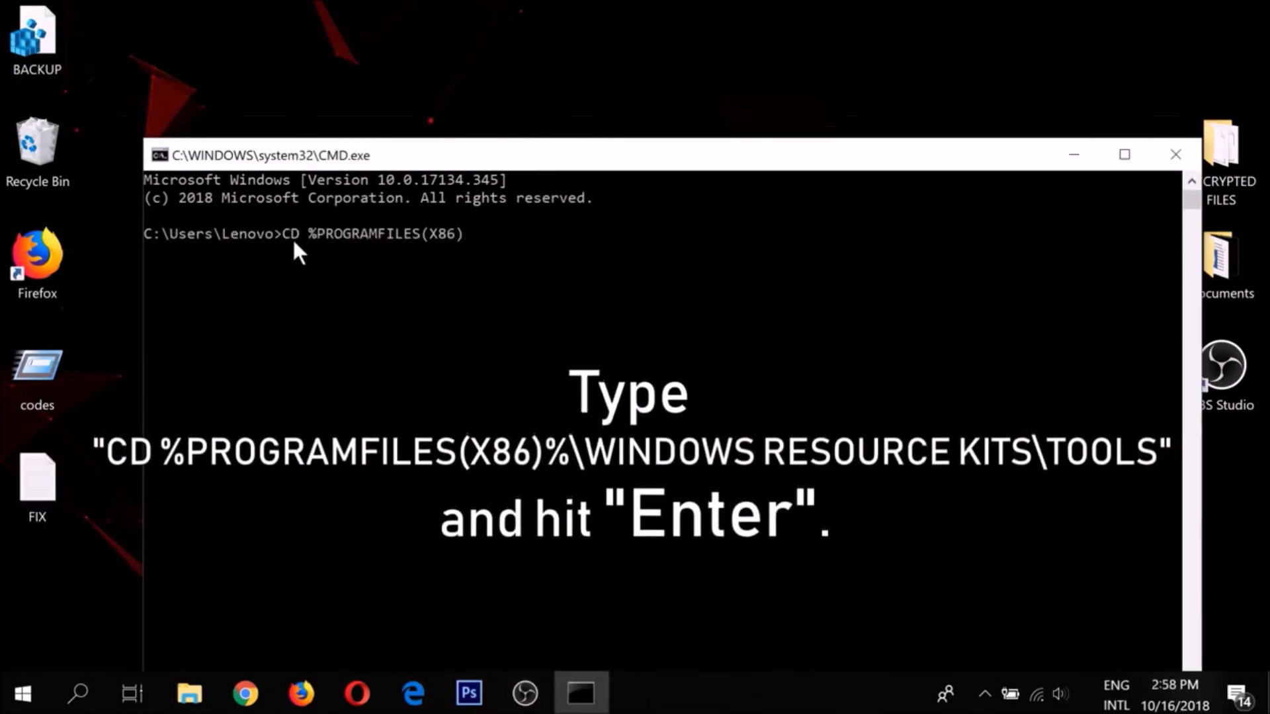
- Change the directory to %PROGRAMFILES(X86)%\WINDOWS RESOURCE KITS\TOOLS and run FIX.BAT
type("%PROGRAMFILES(X86)%\\WINDOWS RESOURCE KITS")
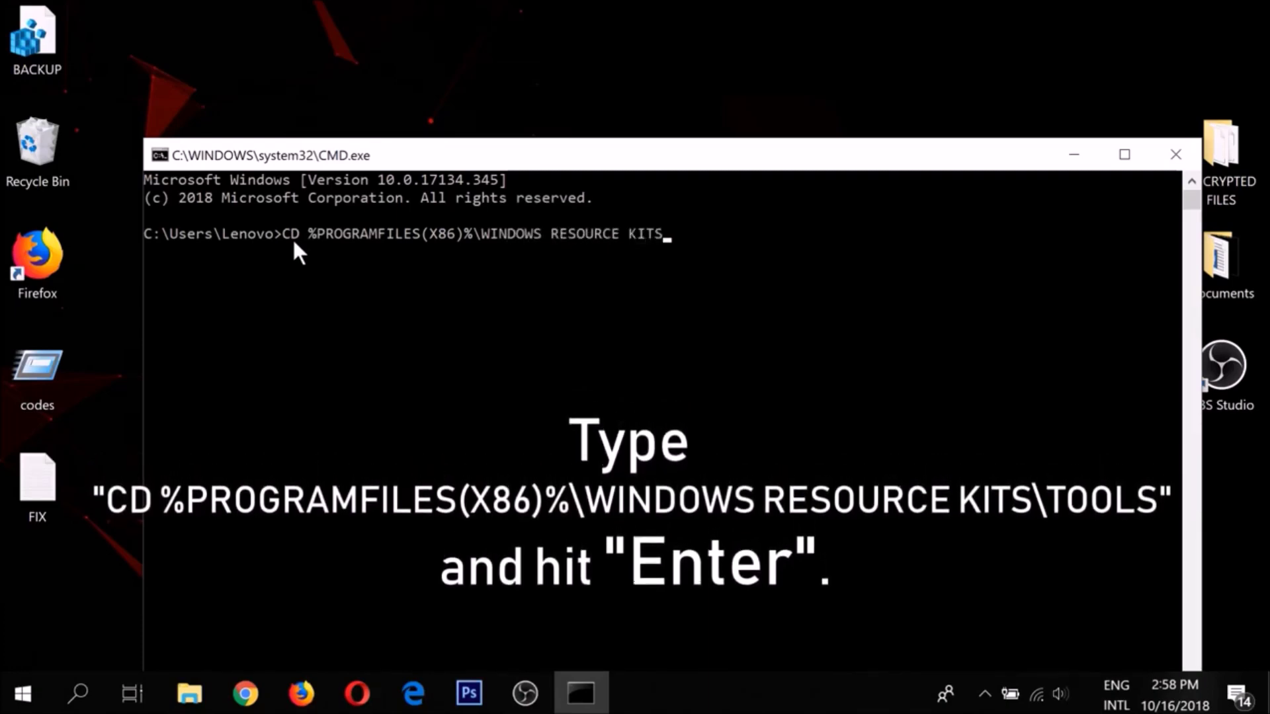
type("\\TOOLS")
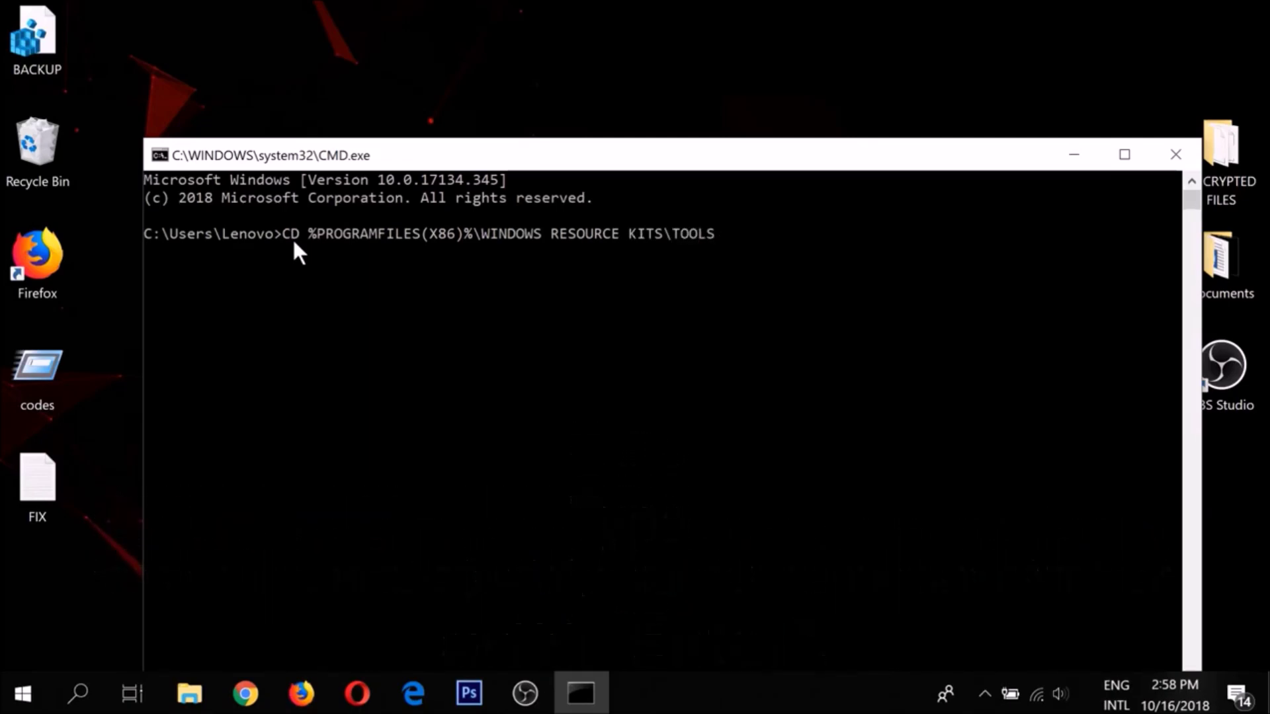
key("Return")
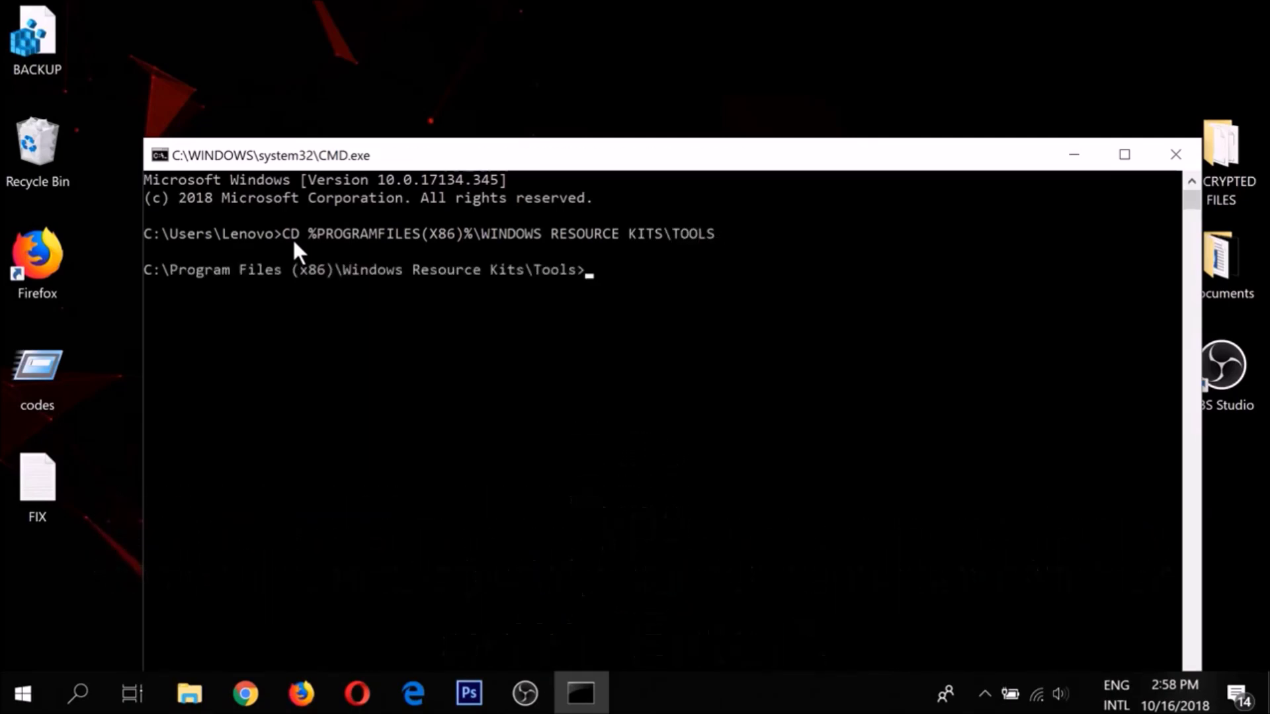
type("FIX.BAT")
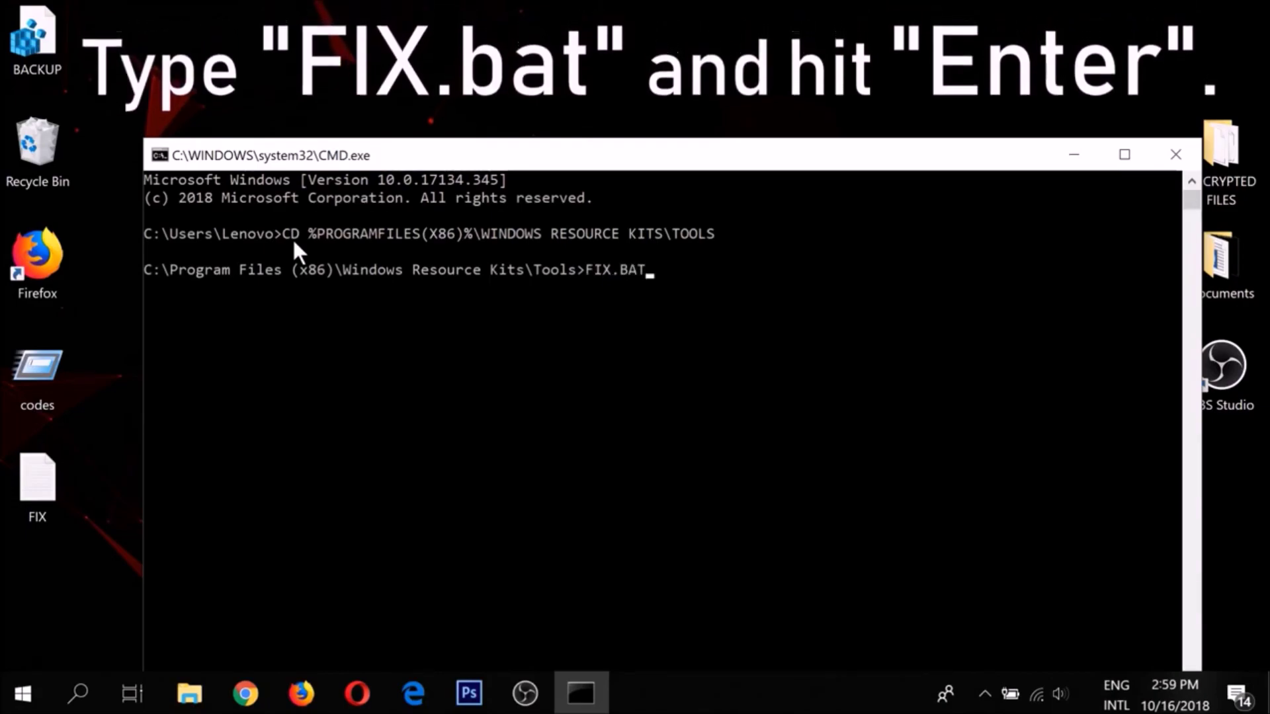
key("Return")
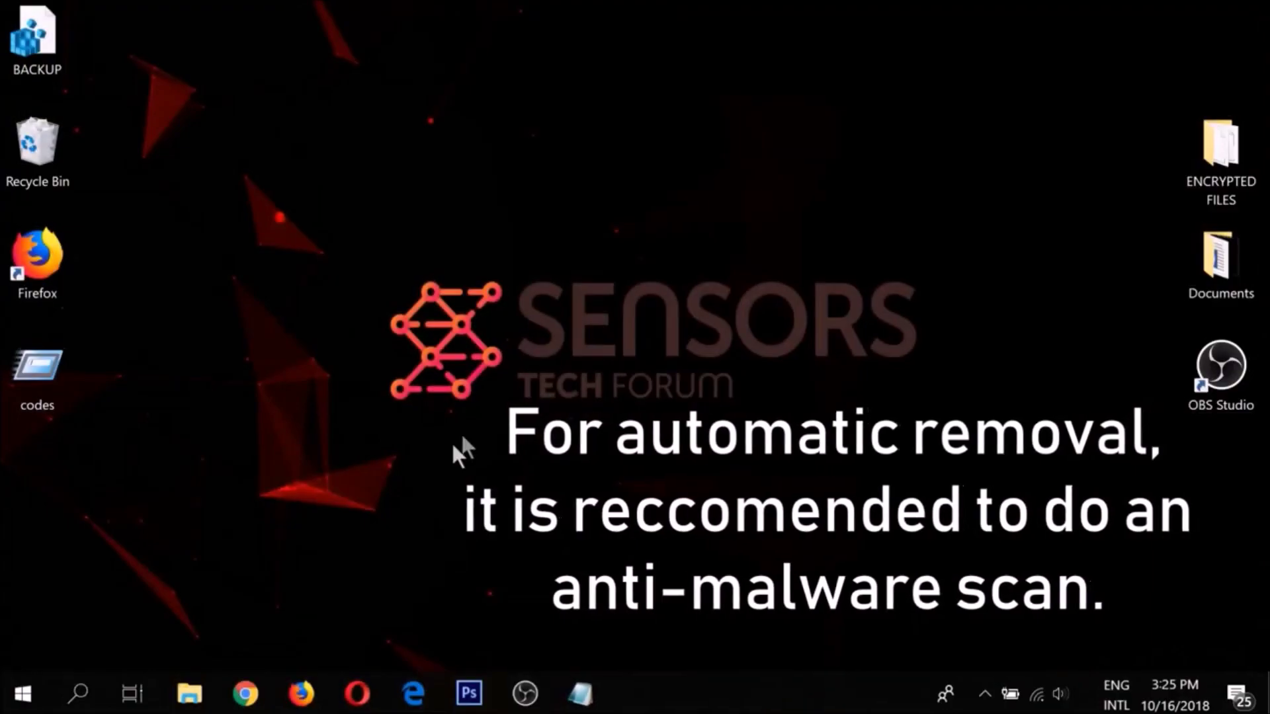
- Switch to Firefox and open the Malware Detection and Removal Tool link under AUTOMATIC REMOVAL in the video description
left_click(299, 691)
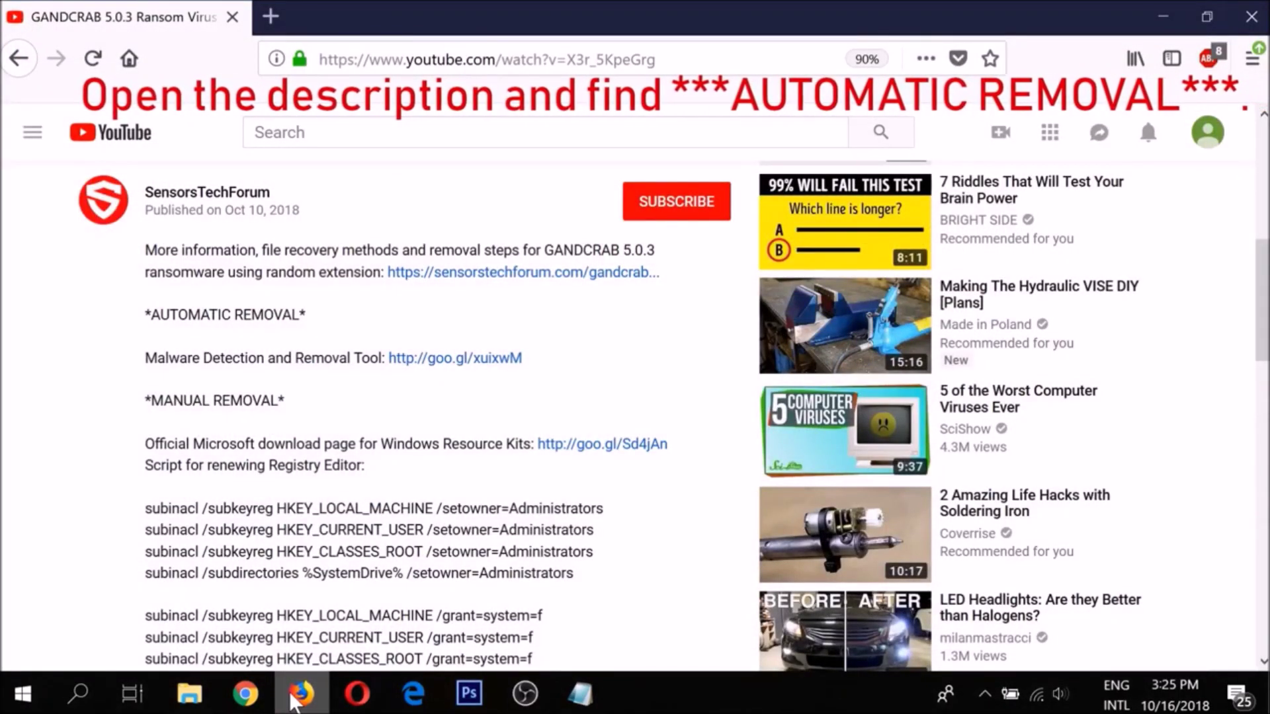
left_click_drag(150, 315, 294, 317)
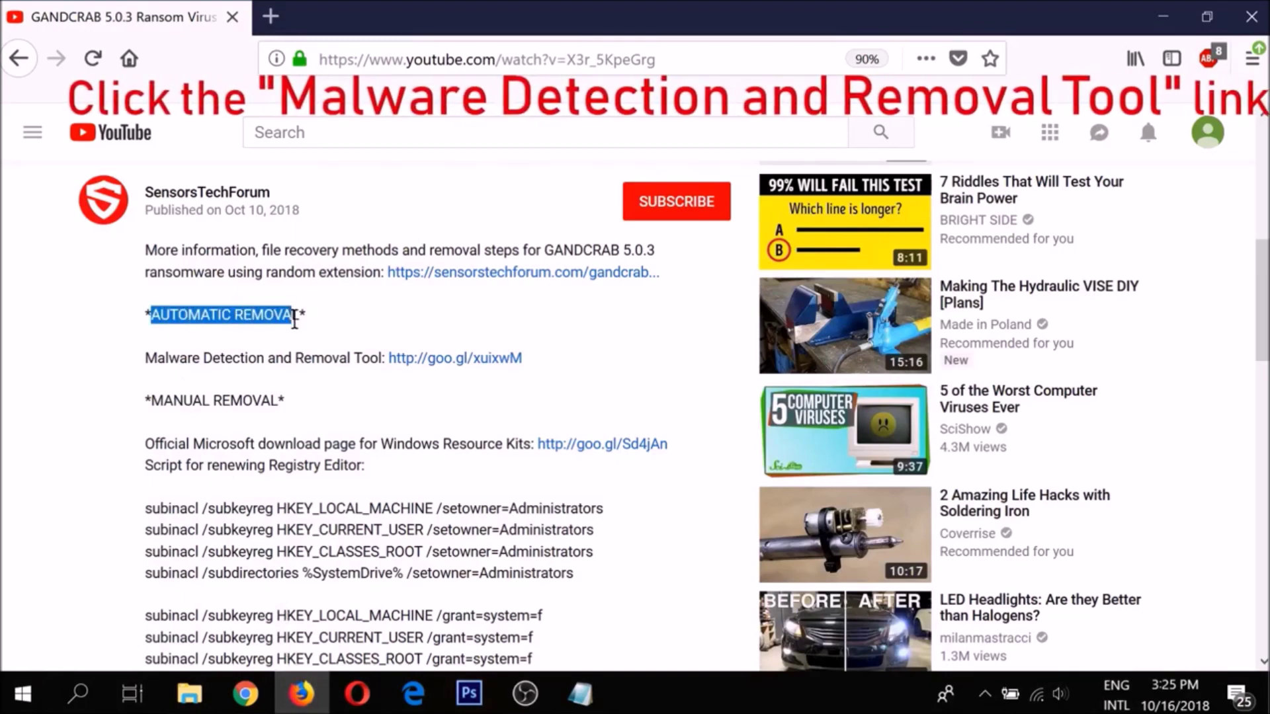
left_click(430, 363)
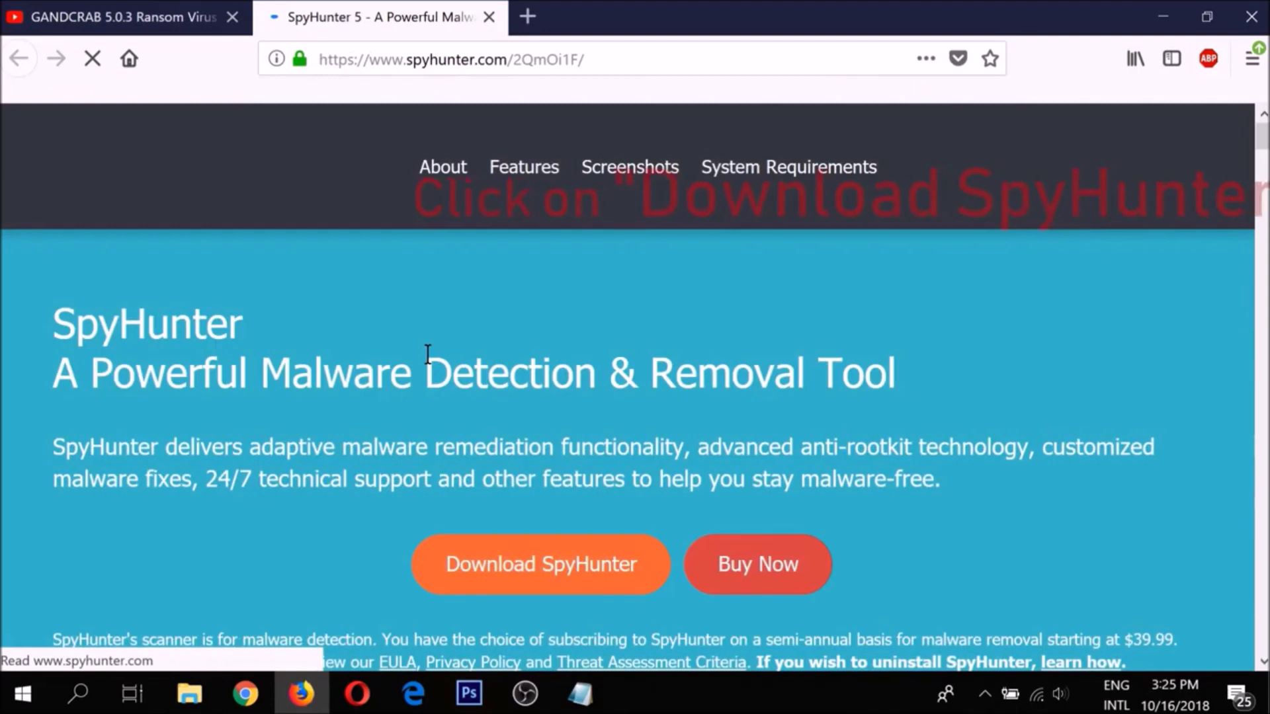
- Download SpyHunter-Installer.exe from the SpyHunter page, save it and launch the downloaded installer
left_click(545, 560)
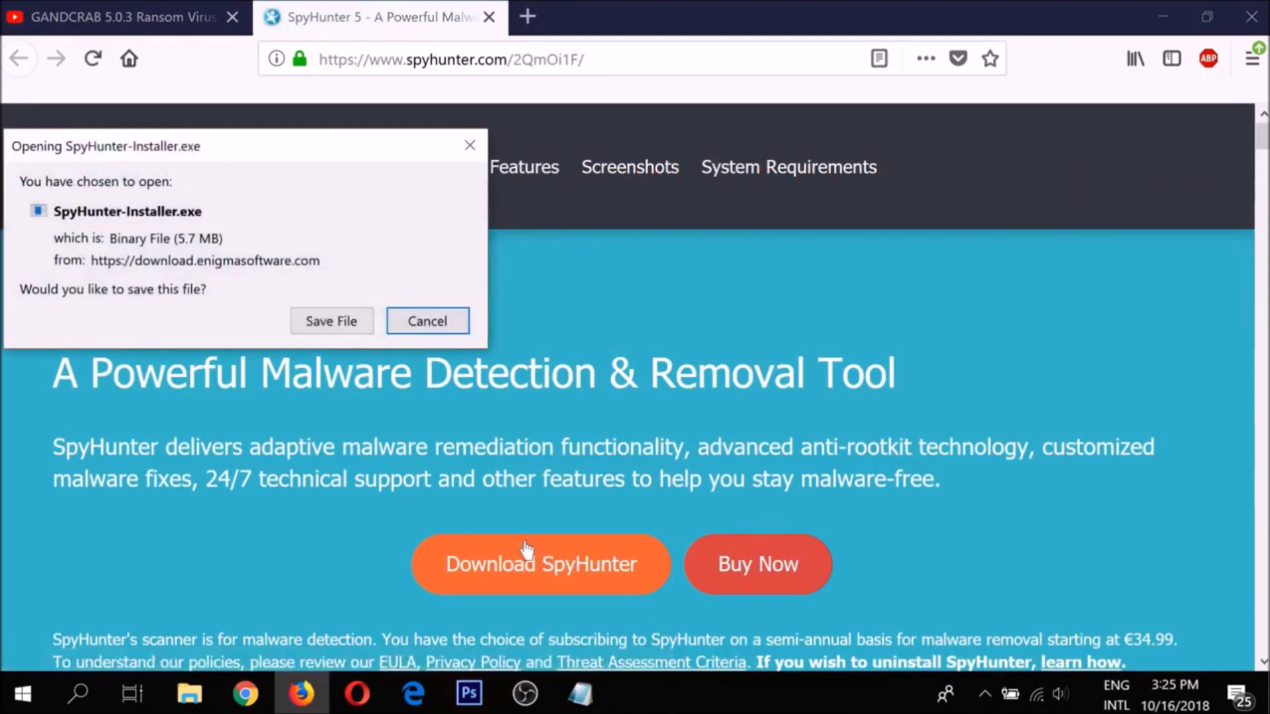
left_click(317, 320)
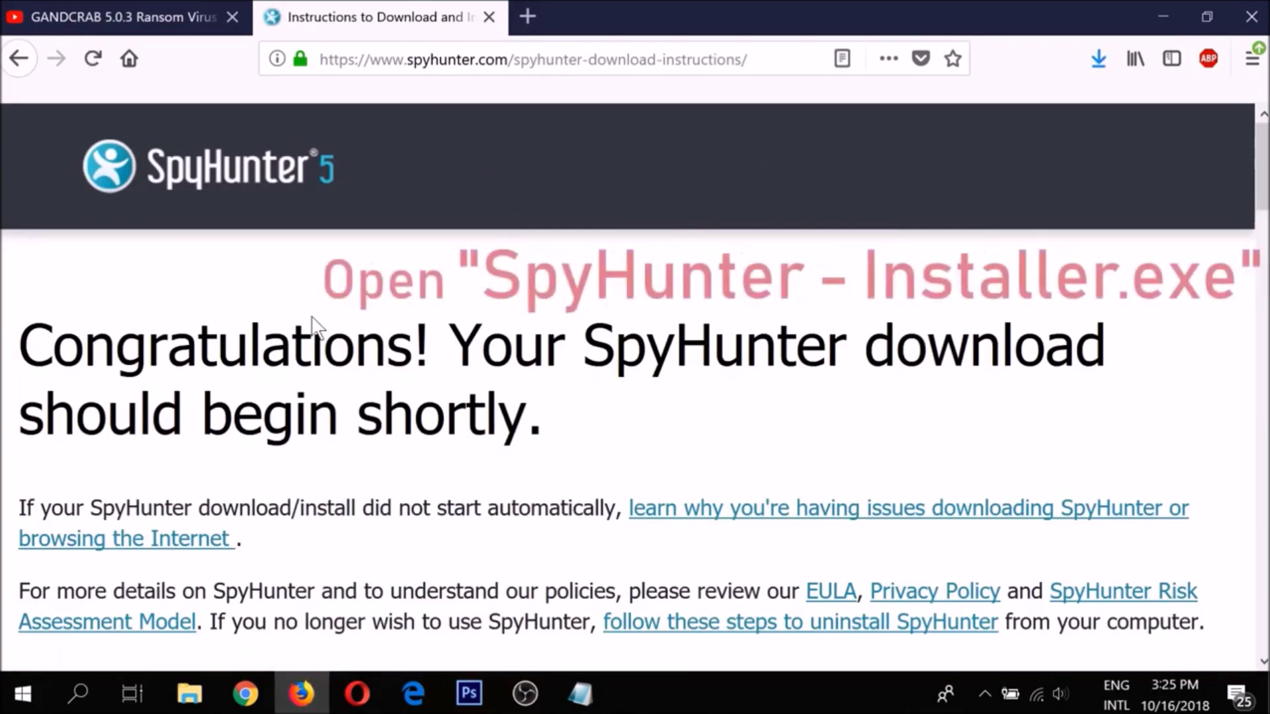
left_click(1098, 58)
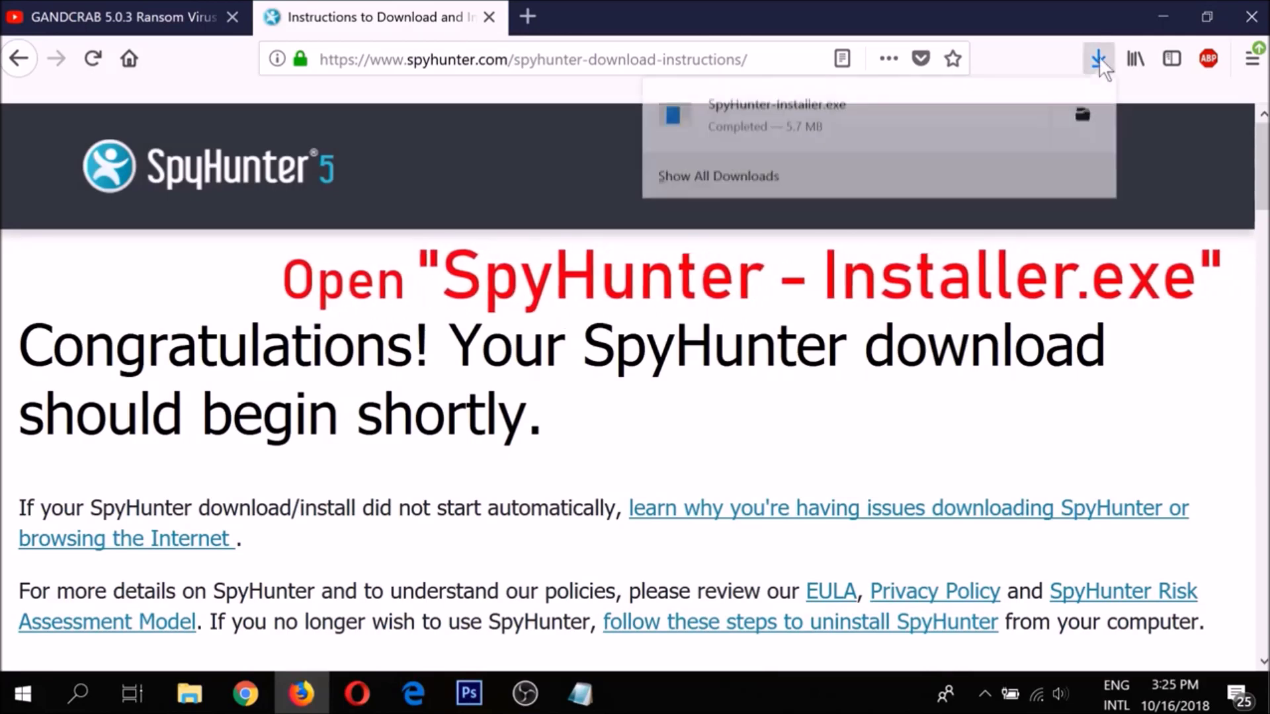
left_click(812, 120)
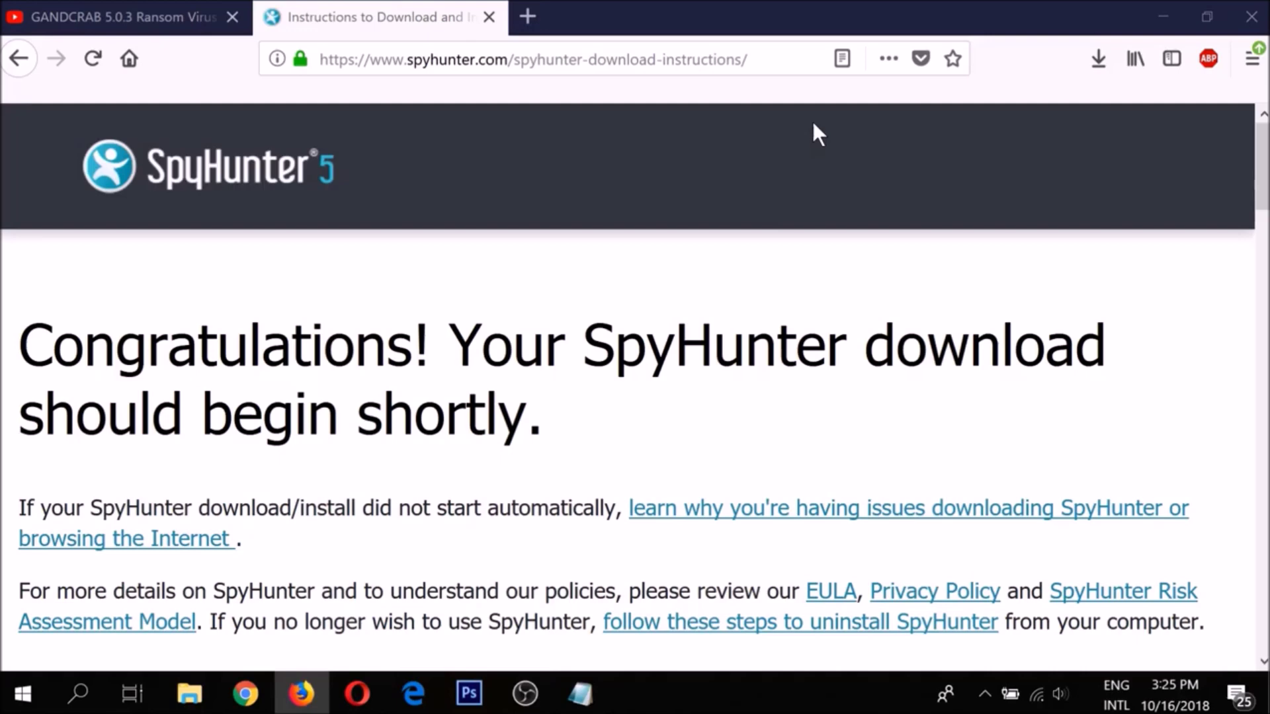
- Install SpyHunter 5, accepting the EULA and Privacy Policy, and close the browser once the setup is finished
left_click(766, 466)
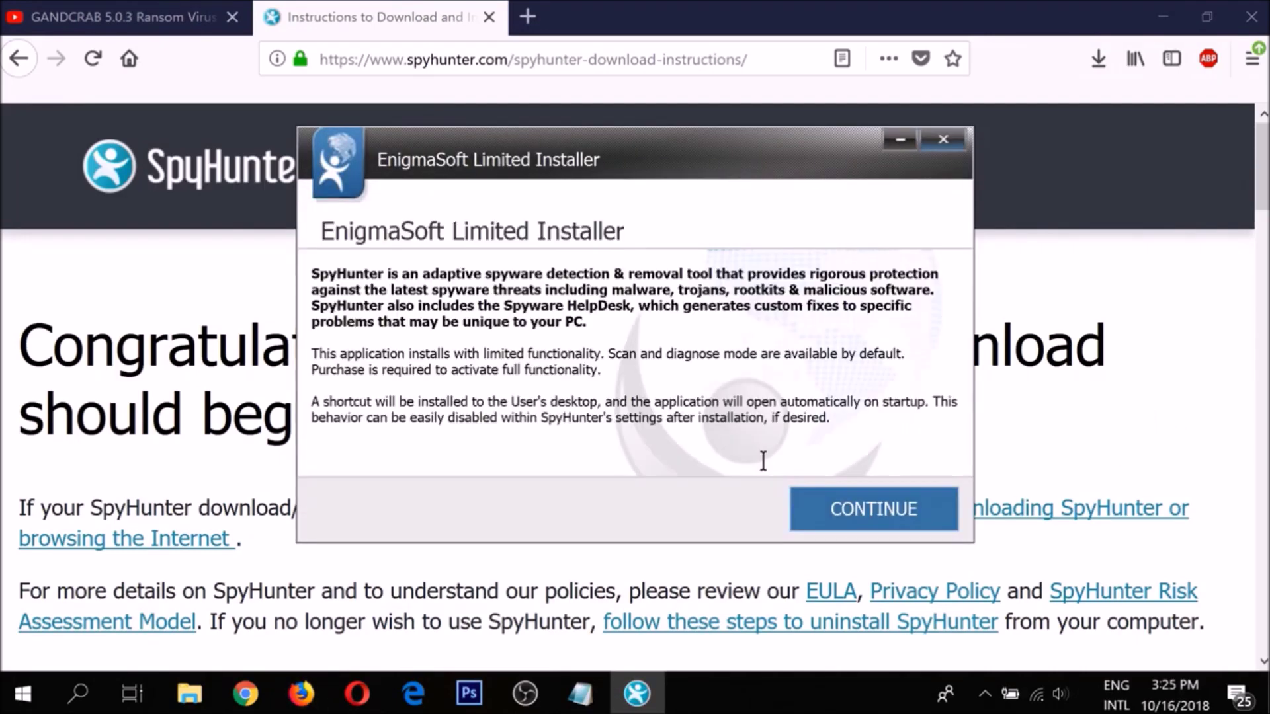
left_click(820, 507)
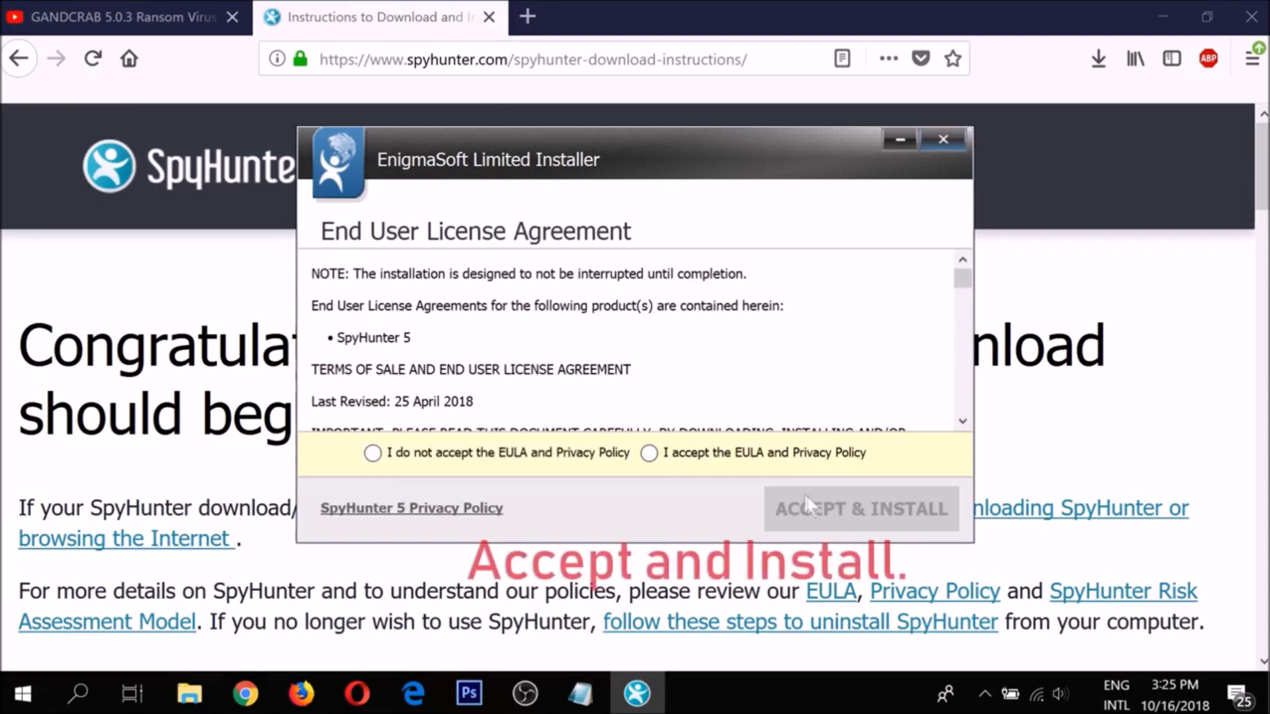
left_click(708, 454)
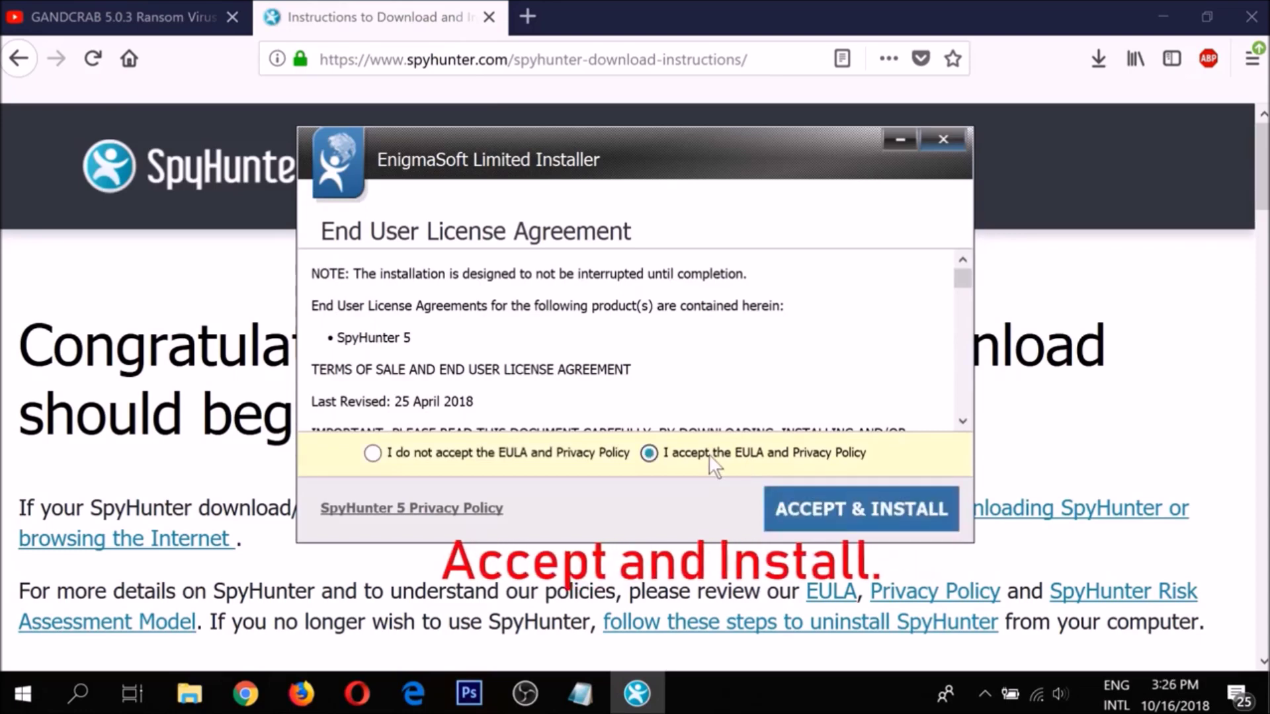
left_click(806, 499)
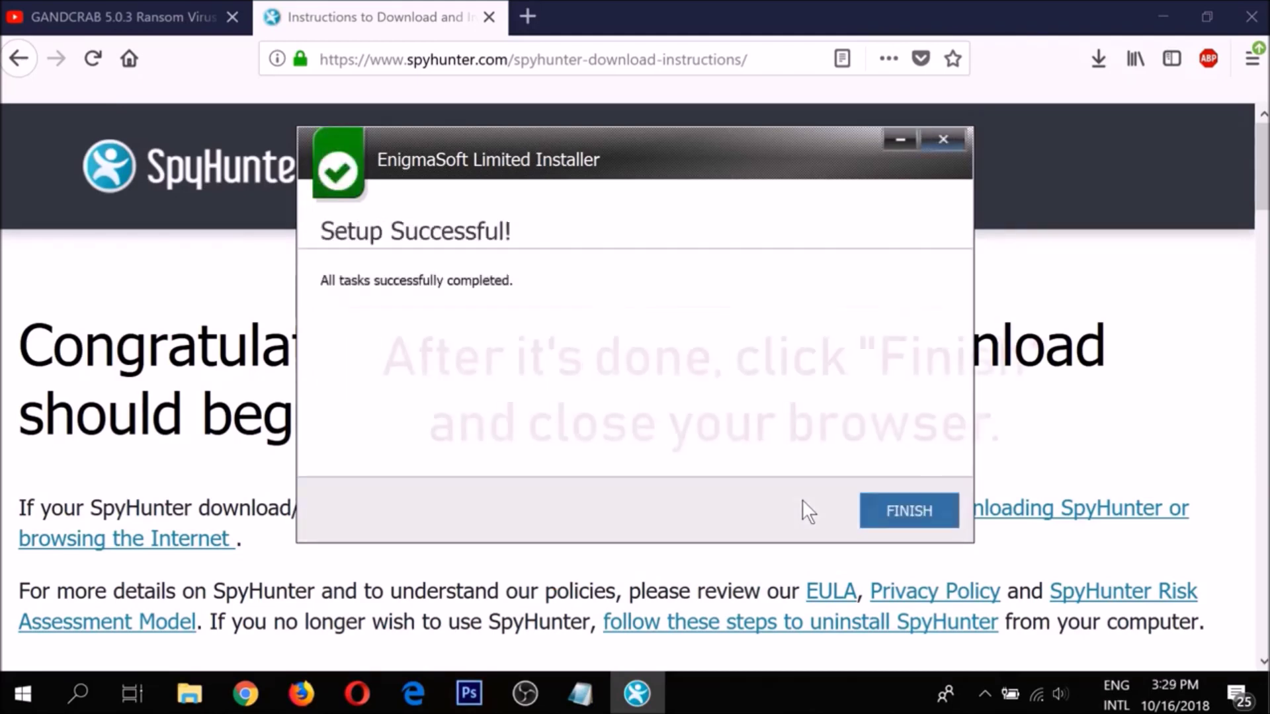
left_click(902, 521)
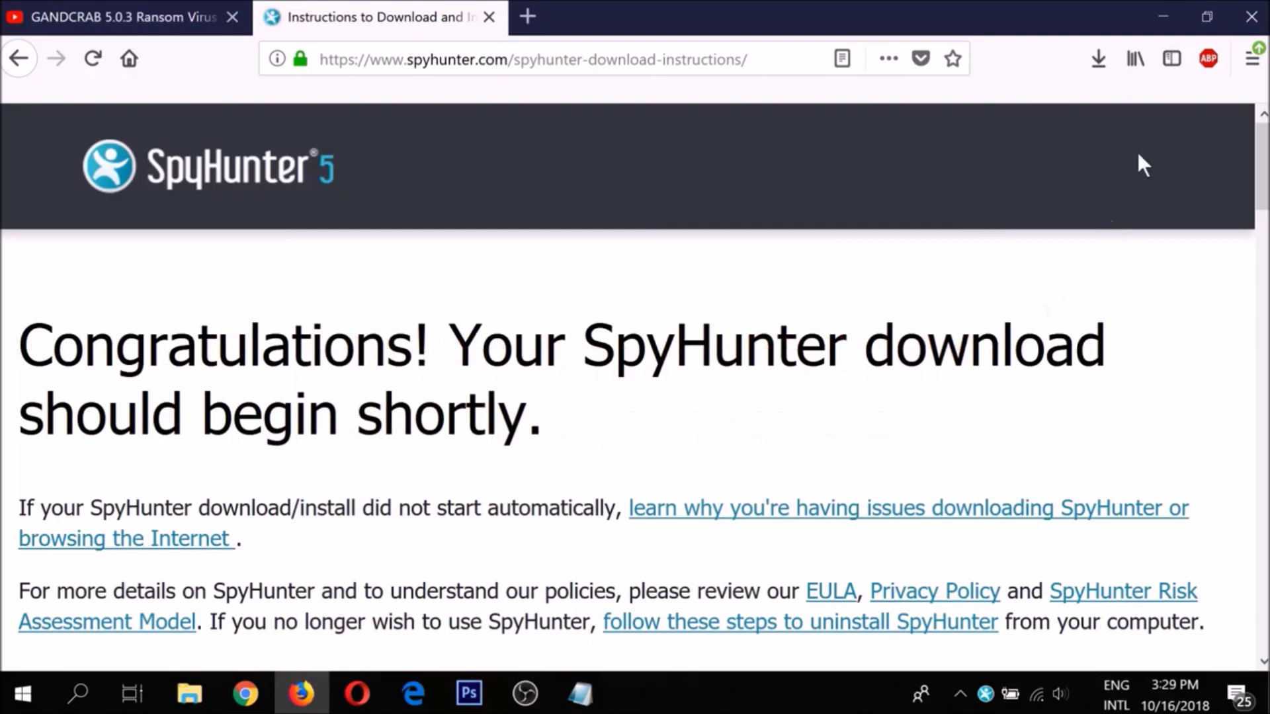
left_click(1251, 16)
- Scan the computer with SpyHunter 5 and remove the detected malware, rebooting to complete the removal
left_click(576, 389)
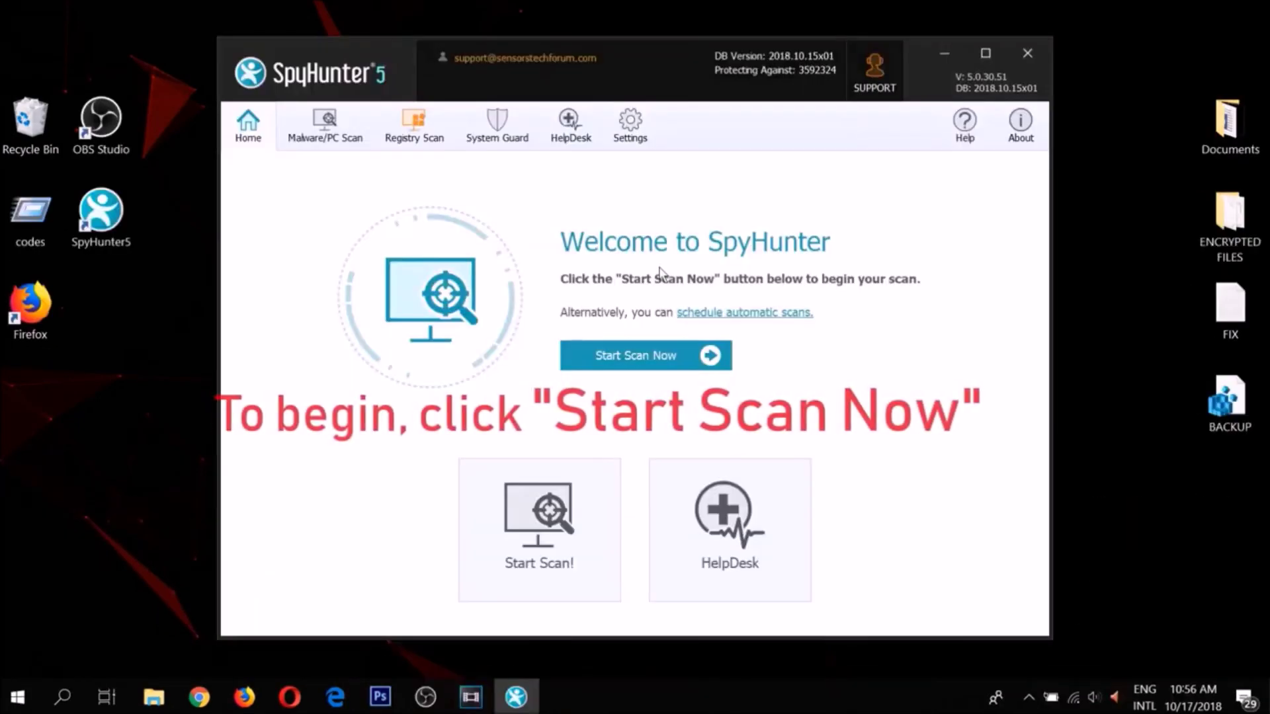
left_click(646, 357)
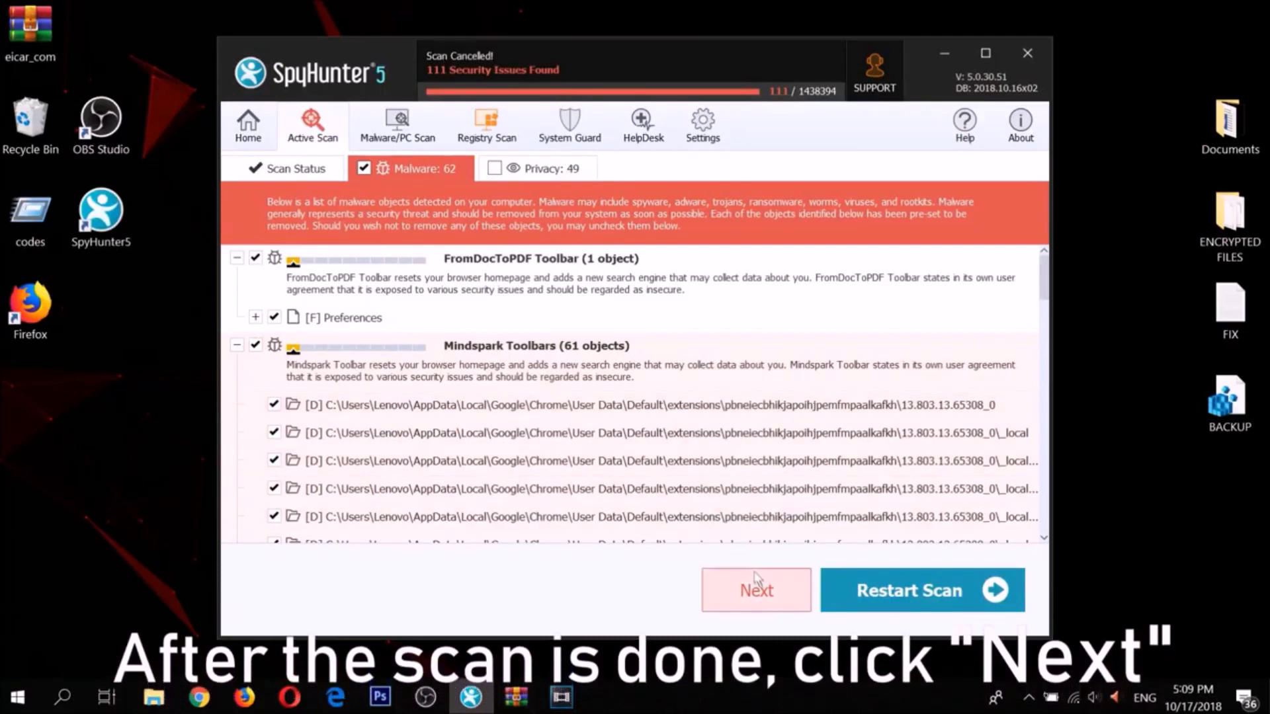
left_click(757, 586)
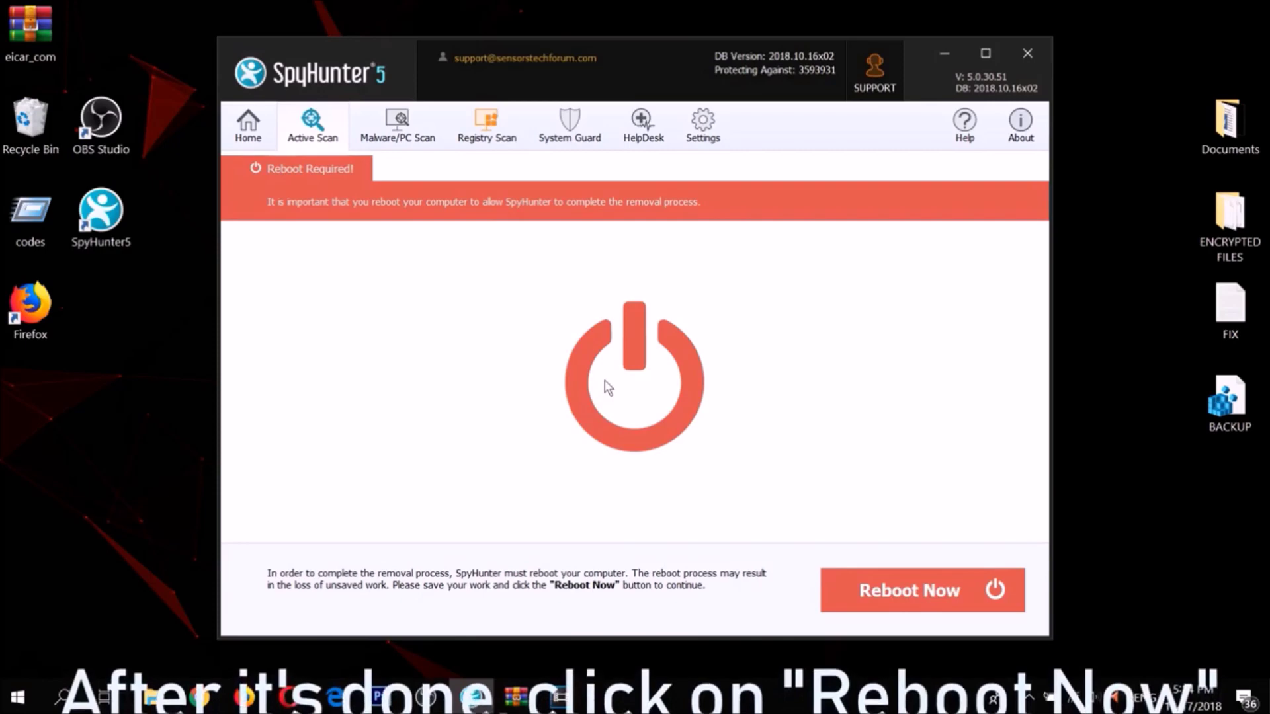
left_click(919, 587)
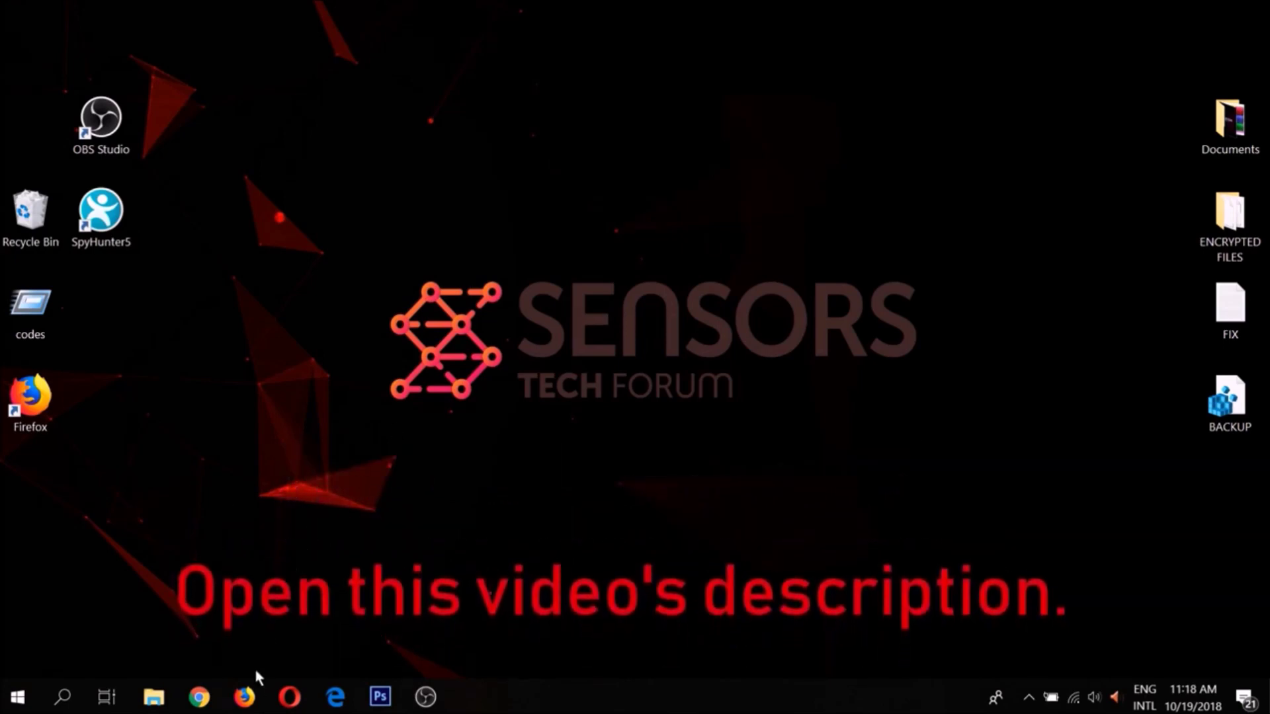
- Switch to Firefox and open the Recovery Methods and Instructions link under FILES RECOVERY in the video description
left_click(255, 704)
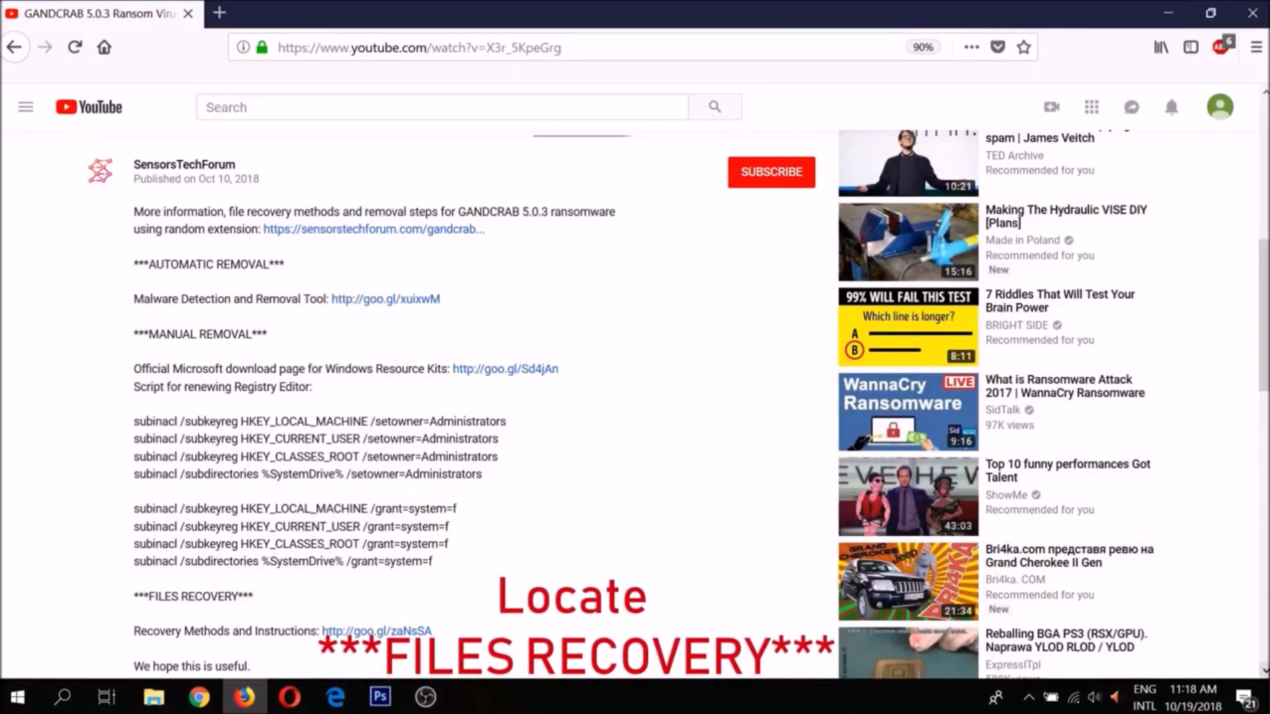
scroll(463, 404, "down", 1)
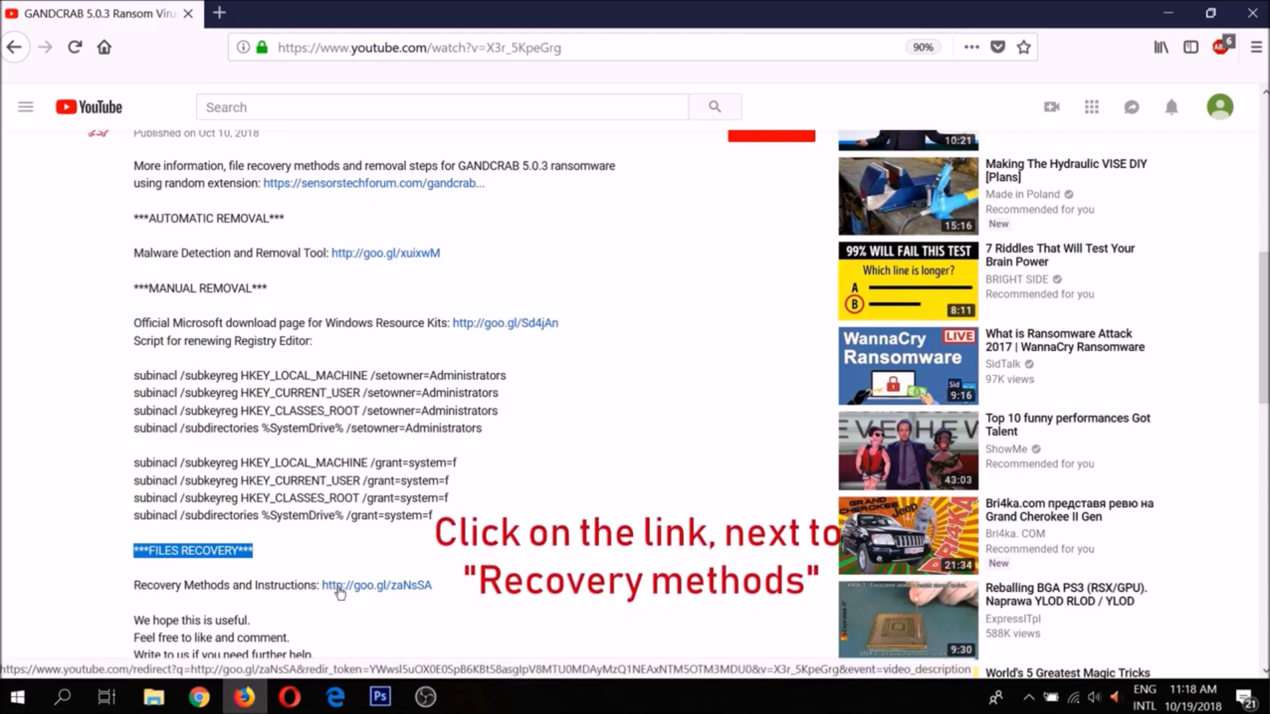
left_click(338, 587)
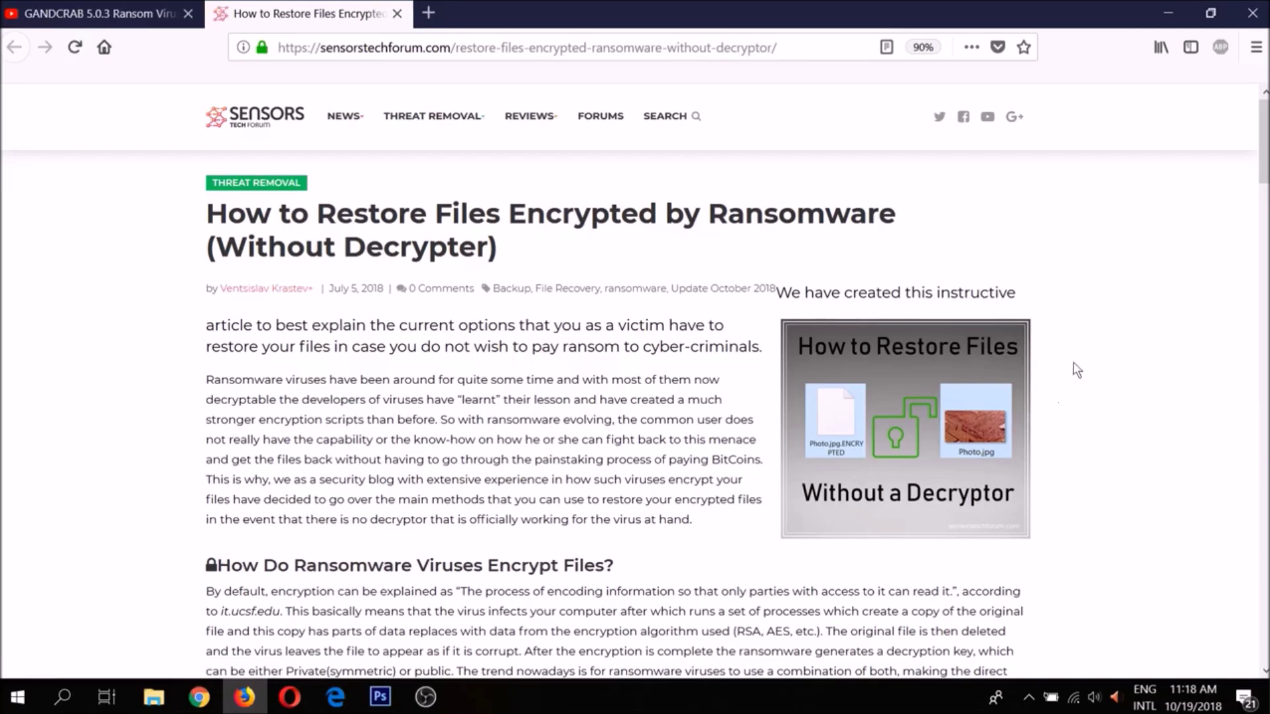
- Expand Method 1 - Restore Files via Data Recovery Software in the article and read through its description
scroll(1220, 278, "down", 15)
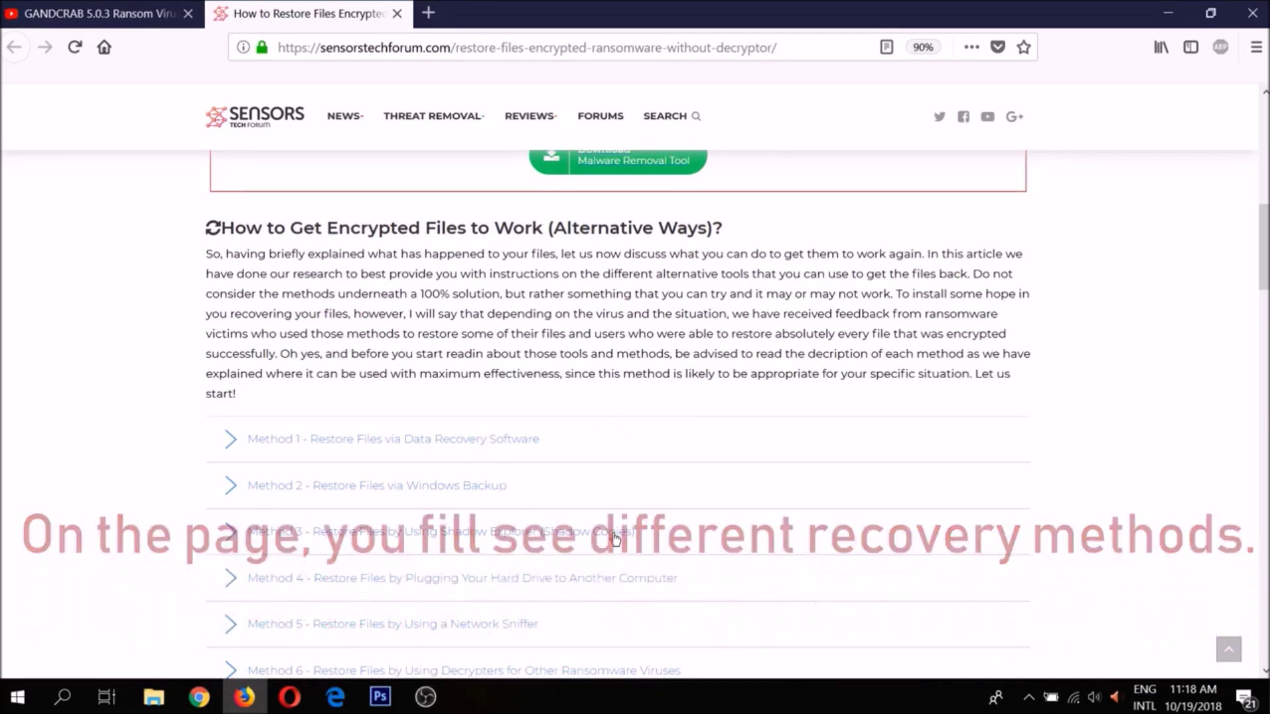
left_click(487, 443)
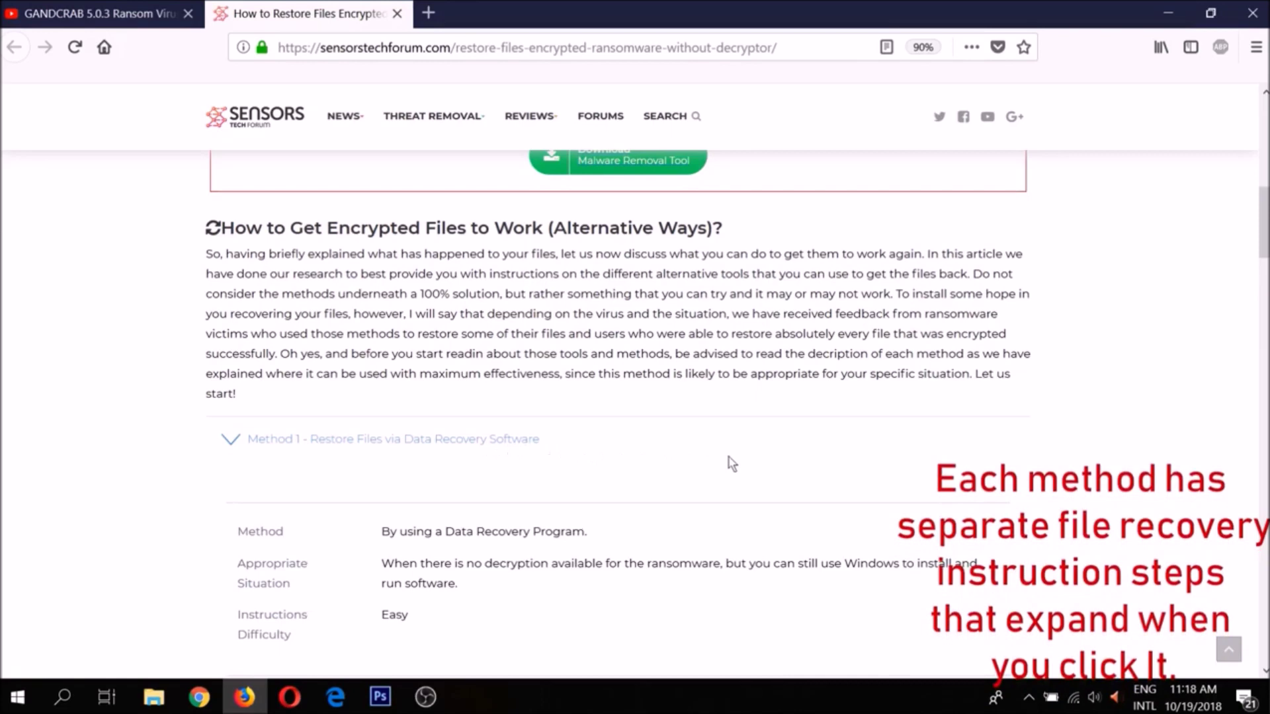
scroll(1265, 273, "down", 5)
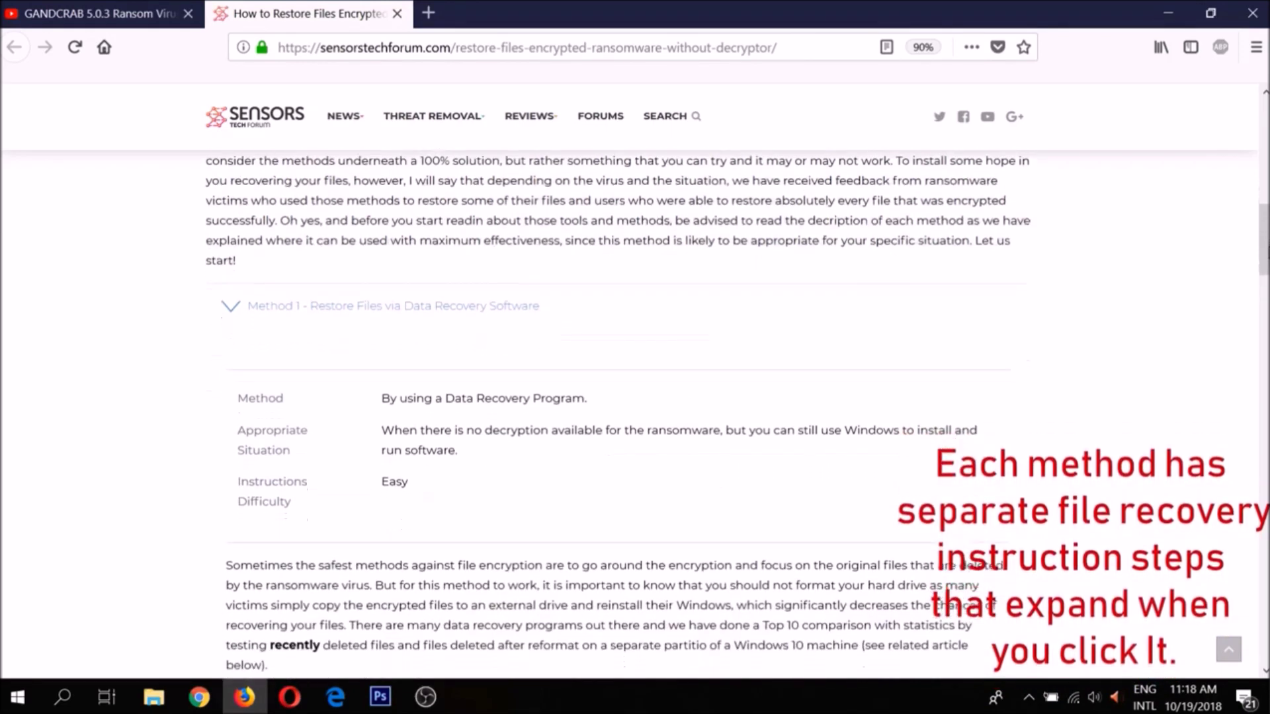
scroll(1265, 273, "down", 3)
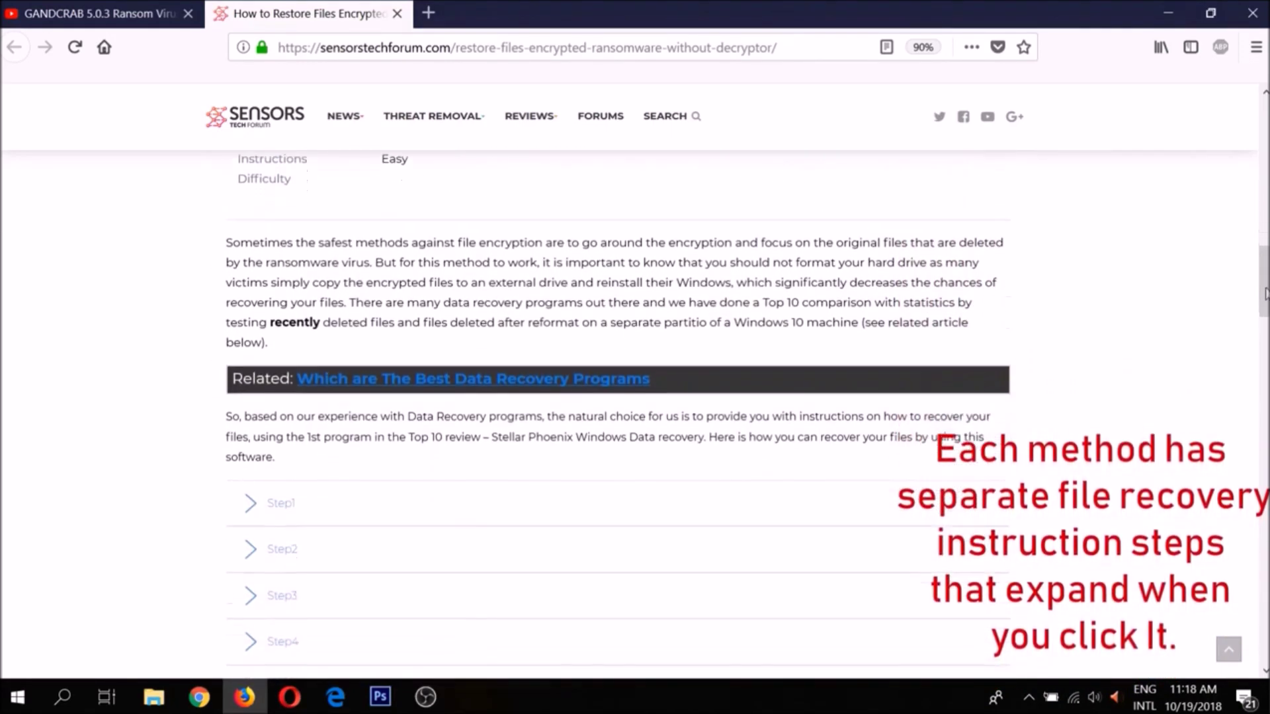
- Check Step1 and Step2 of Method 1 and the remaining recovery methods, and minimize the browser
left_click(347, 505)
left_click(343, 504)
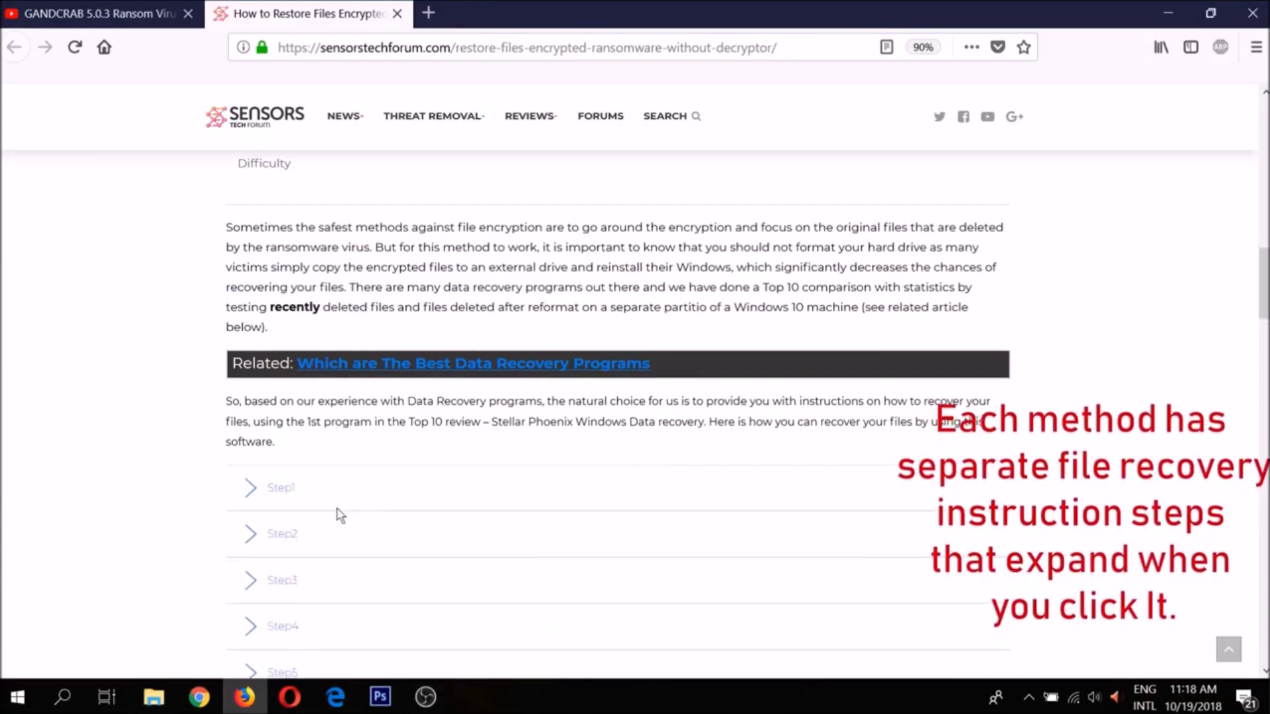
left_click(334, 535)
left_click(333, 536)
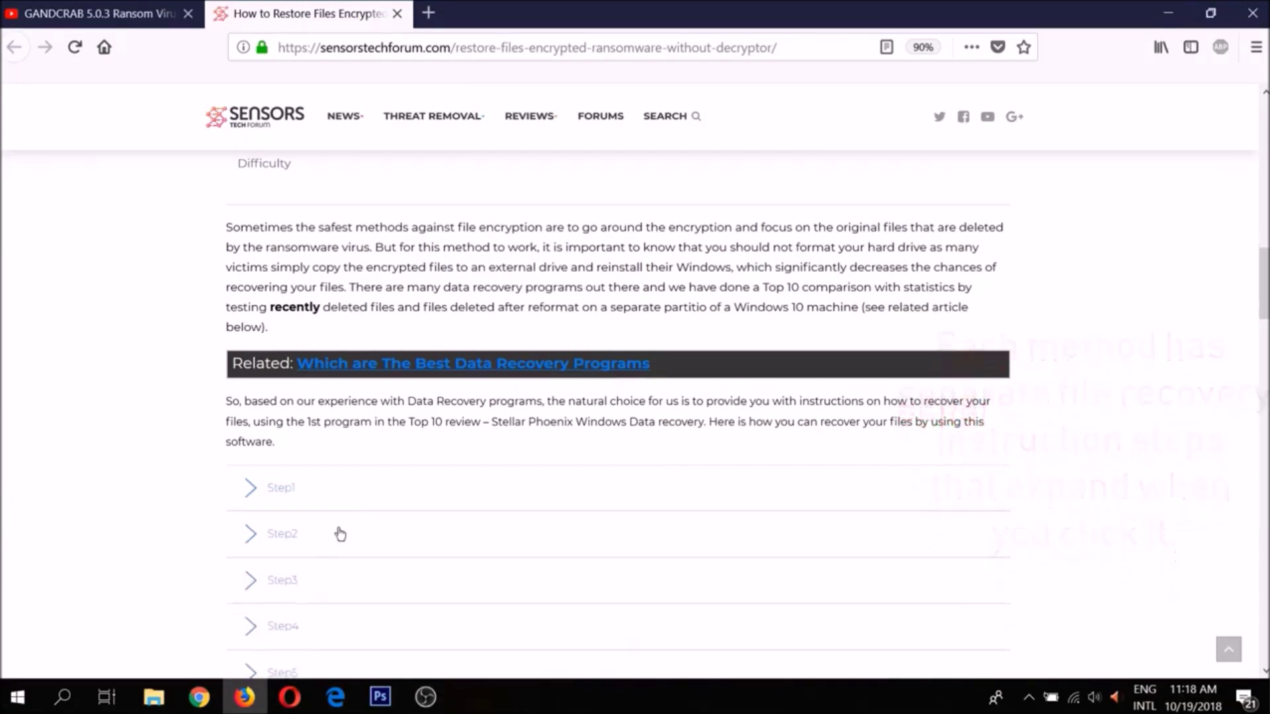
left_click_drag(1265, 286, 1265, 342)
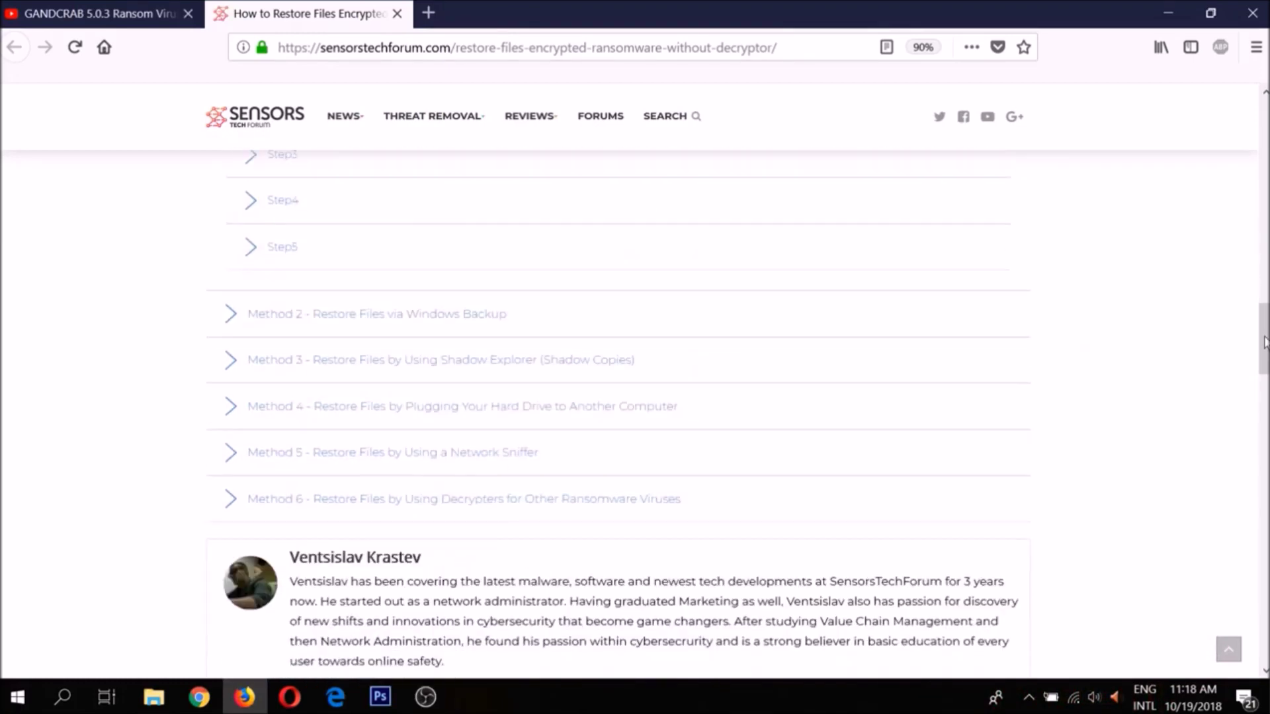
left_click(1165, 14)
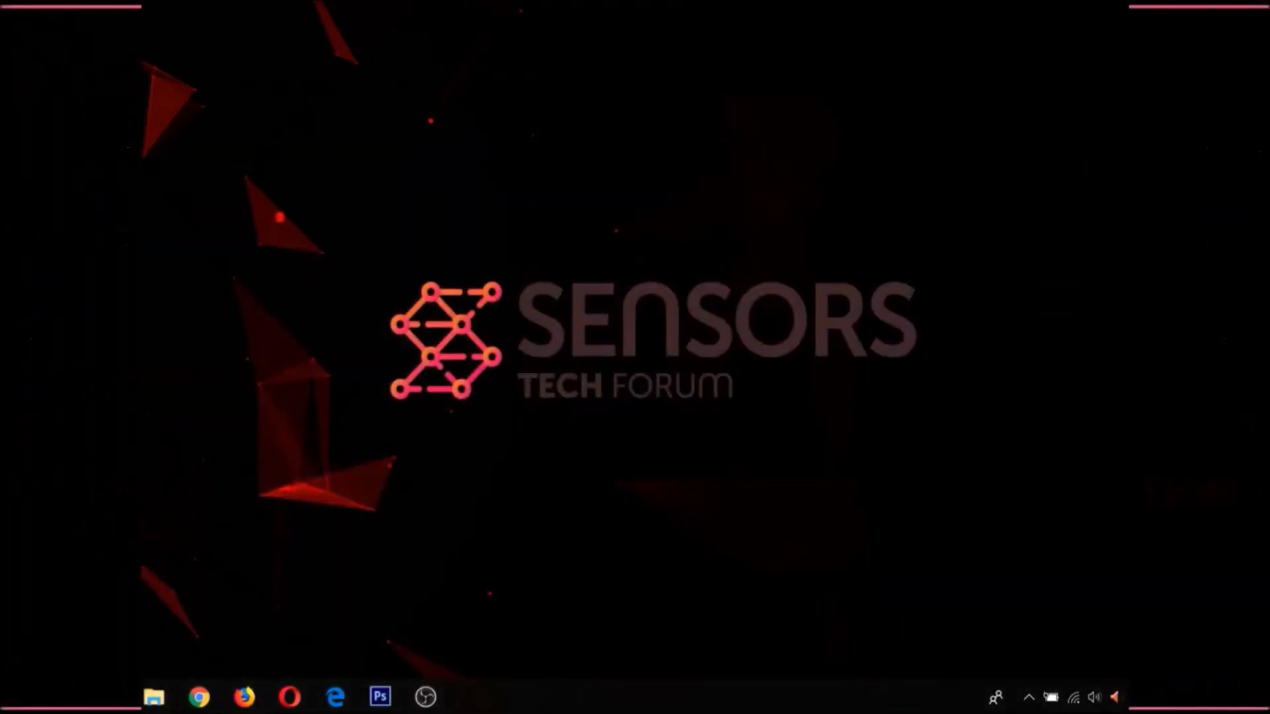